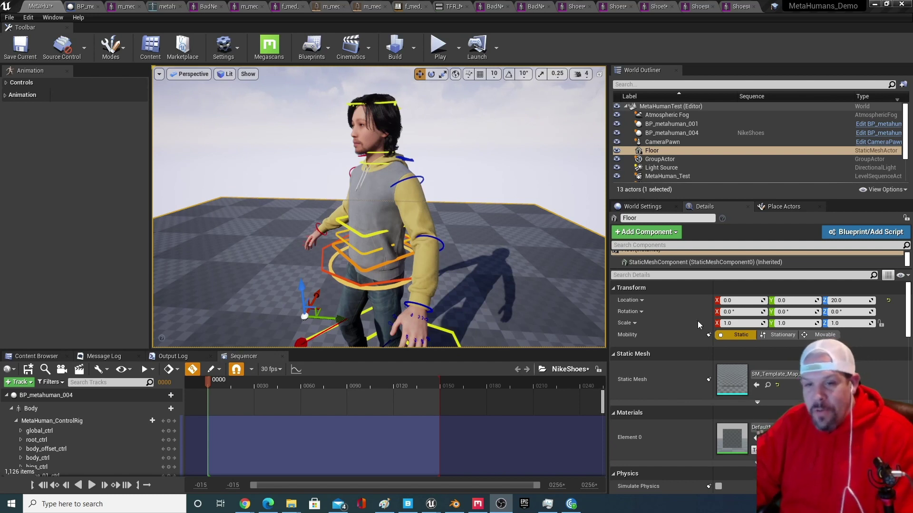
Step: Try rotating the MetaHuman's left toe control ball_l_ik_ctrl to test the shoe, and deselect it by selecting the floor
{"action": "right_click_drag", "start_coordinate": [473, 196], "coordinate": [472, 197]}
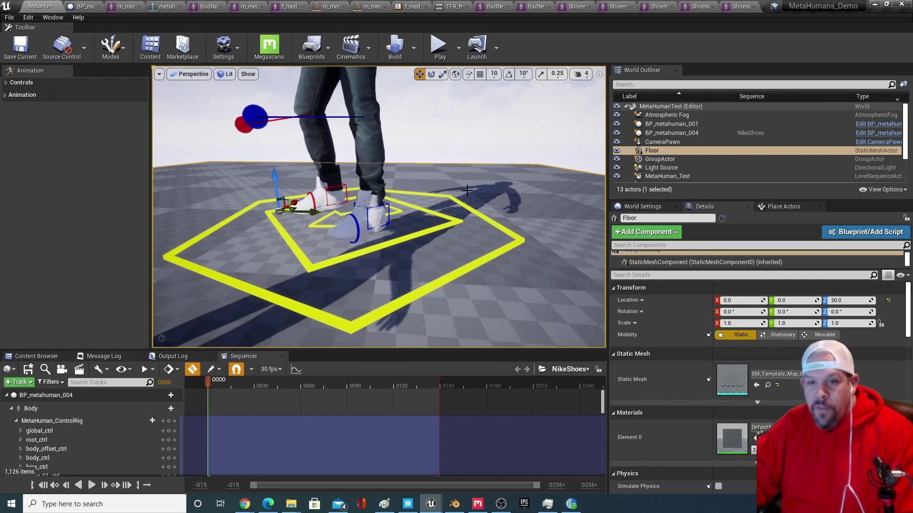
{"action": "left_click", "coordinate": [374, 216]}
{"action": "left_click_drag", "start_coordinate": [373, 190], "coordinate": [337, 224]}
{"action": "left_click", "coordinate": [354, 225]}
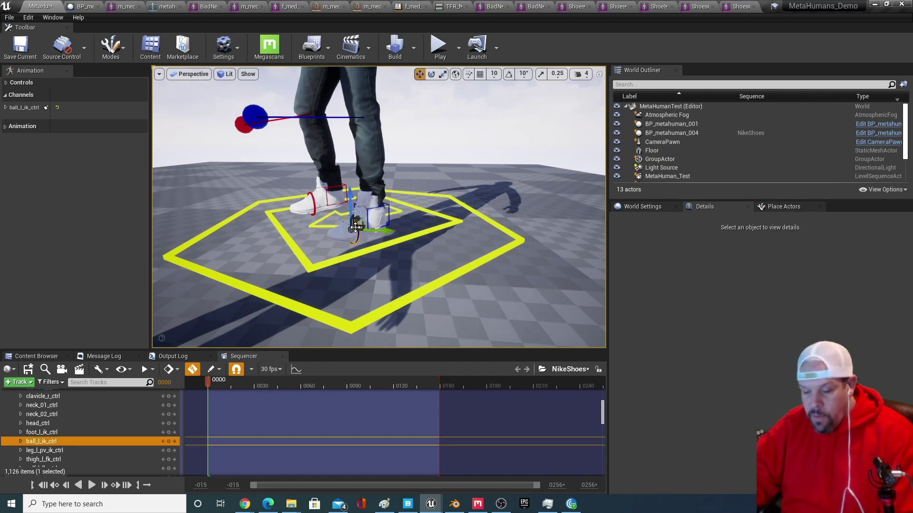
{"action": "key", "text": "e"}
{"action": "left_click_drag", "start_coordinate": [355, 227], "coordinate": [356, 235]}
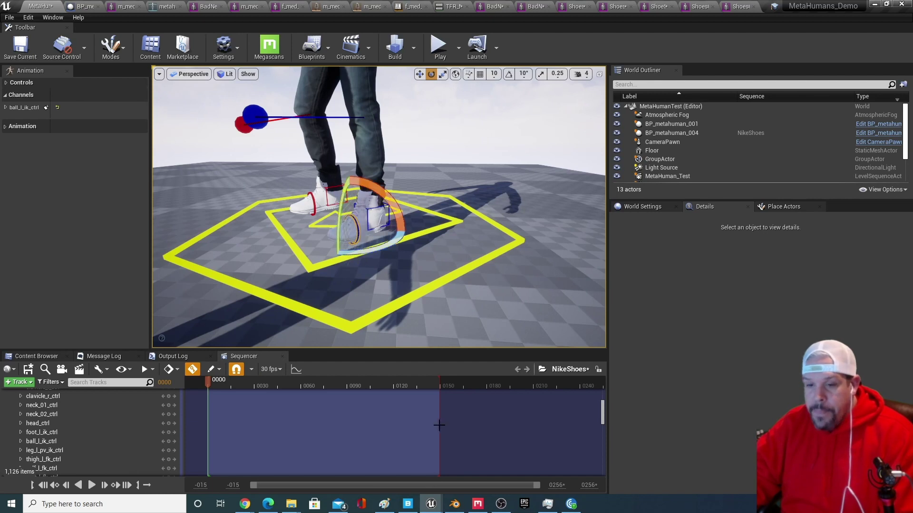
{"action": "left_click", "coordinate": [468, 291]}
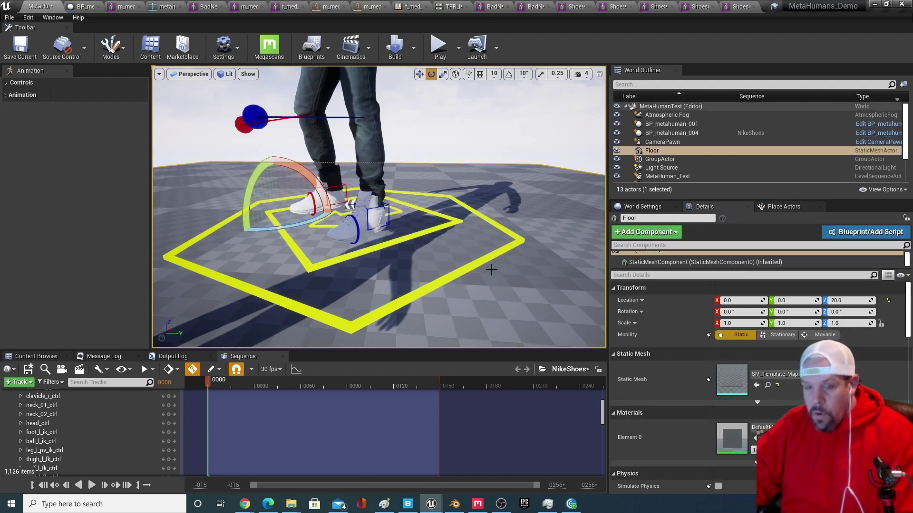
Step: Switch to Chrome and open the CGTrader product page of the free "jordan 1 shoe obj quality" model
{"action": "left_click", "coordinate": [246, 505]}
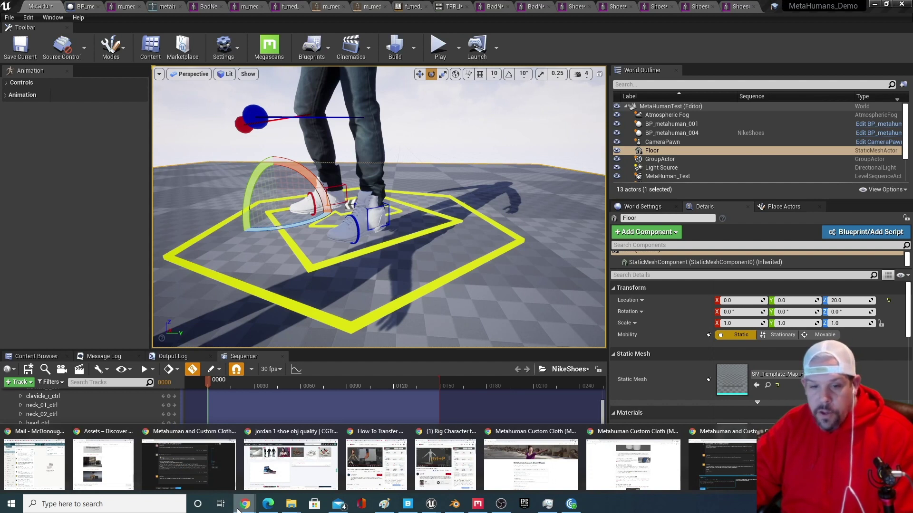
{"action": "left_click", "coordinate": [291, 464]}
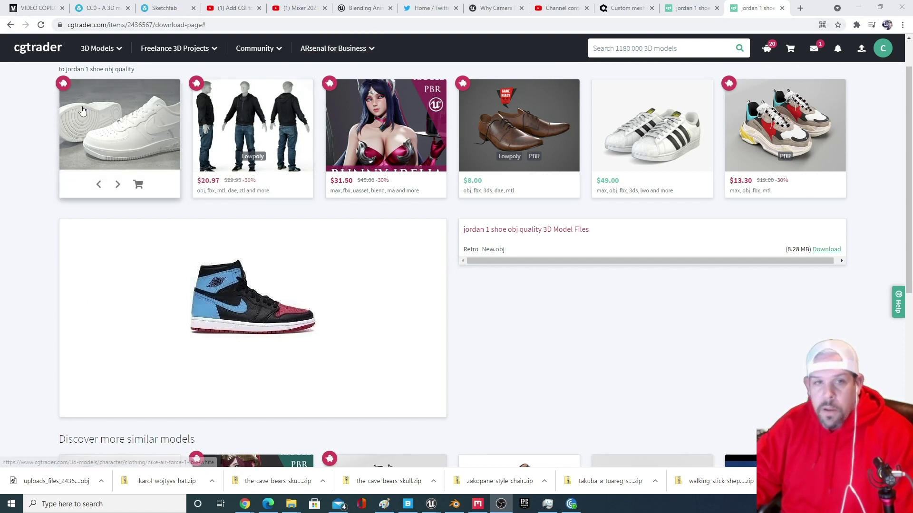
{"action": "left_click", "coordinate": [10, 26]}
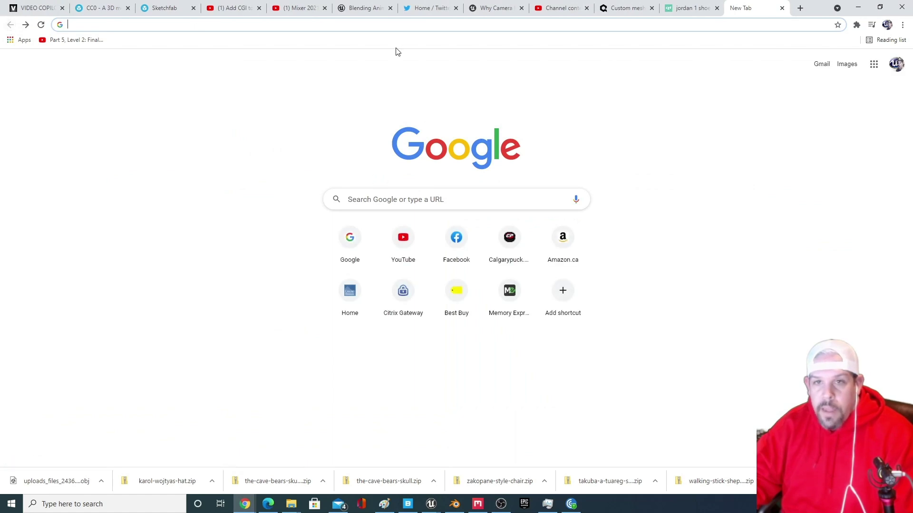
{"action": "left_click", "coordinate": [26, 25]}
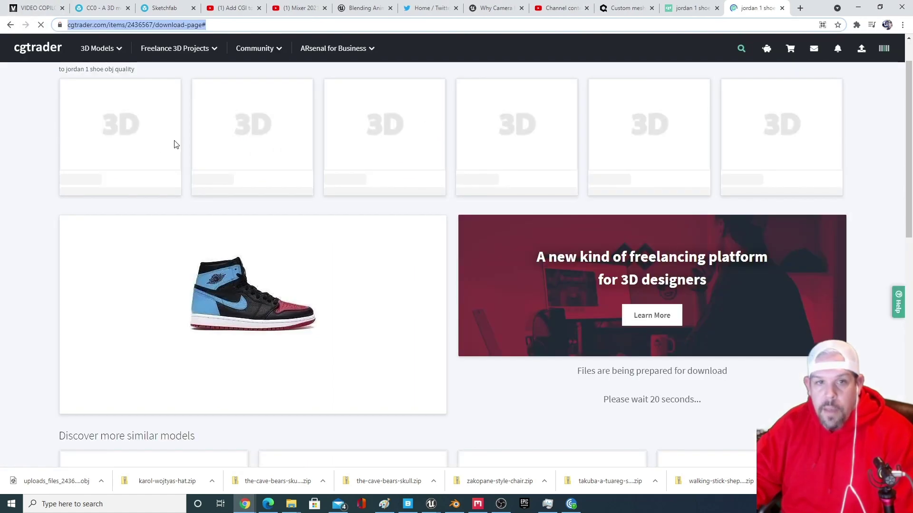
{"action": "scroll", "coordinate": [267, 292], "scroll_direction": "down", "scroll_amount": 3}
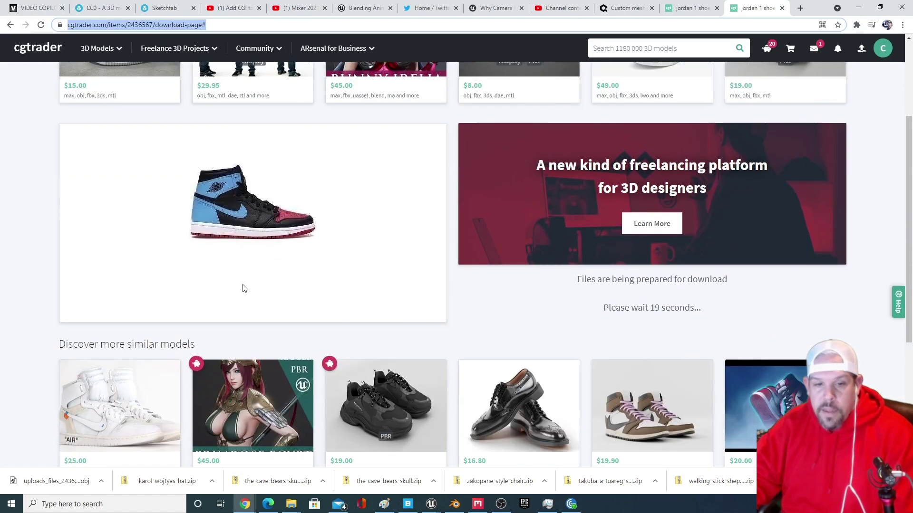
{"action": "scroll", "coordinate": [240, 287], "scroll_direction": "up", "scroll_amount": 3}
{"action": "scroll", "coordinate": [202, 268], "scroll_direction": "down", "scroll_amount": 3}
{"action": "scroll", "coordinate": [204, 262], "scroll_direction": "up", "scroll_amount": 3}
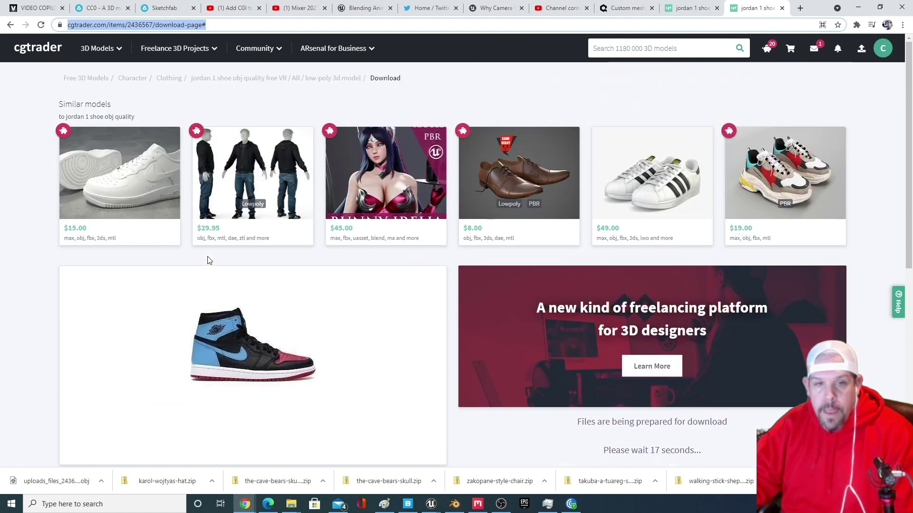
{"action": "left_click", "coordinate": [326, 82]}
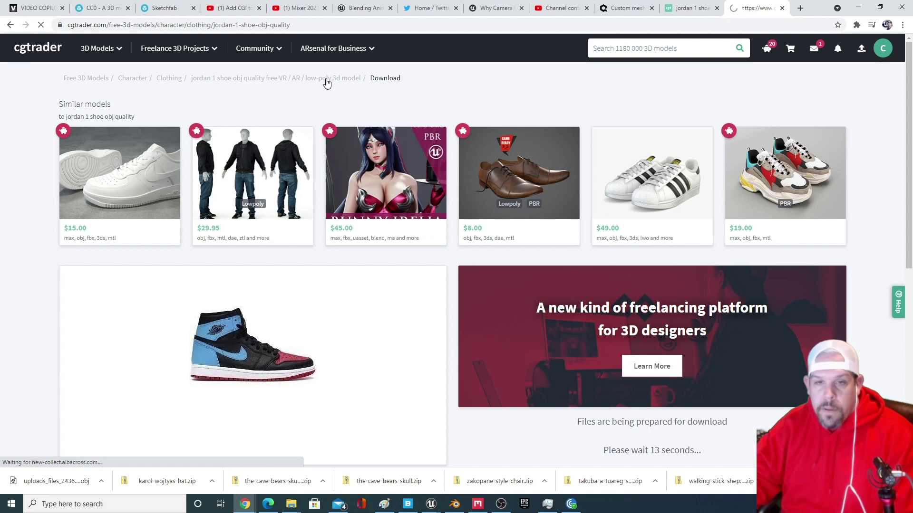
Step: Read the shoe model's Royalty Free License terms, highlighting the passage on use in commercial projects, and close them
{"action": "scroll", "coordinate": [319, 201], "scroll_direction": "down", "scroll_amount": 2}
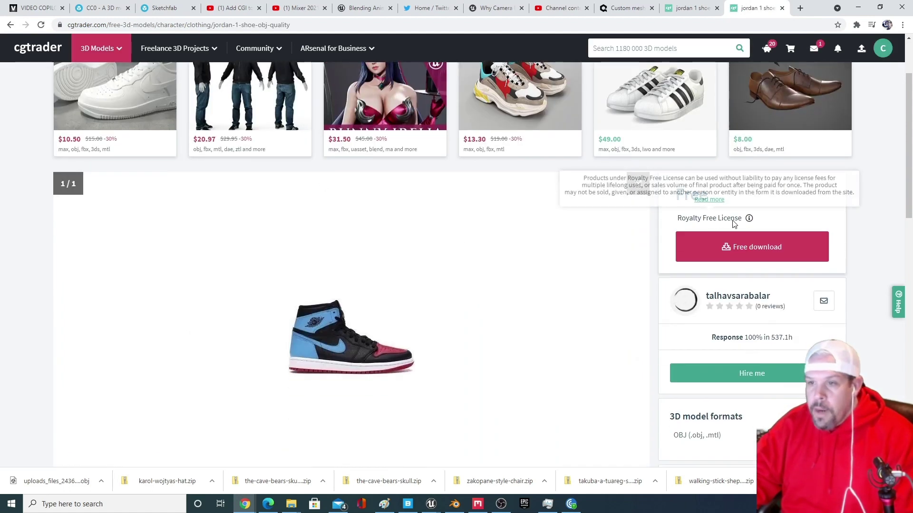
{"action": "left_click", "coordinate": [749, 219]}
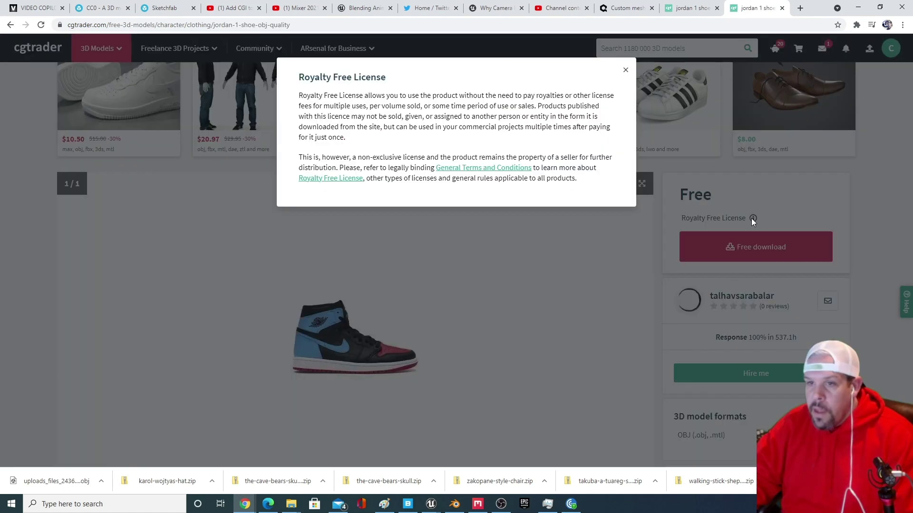
{"action": "left_click_drag", "start_coordinate": [377, 95], "coordinate": [461, 127]}
{"action": "left_click", "coordinate": [407, 139]}
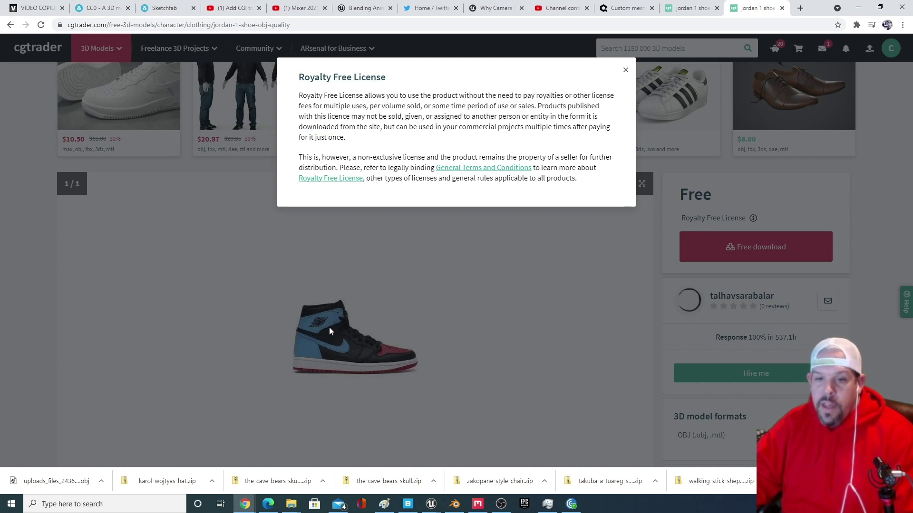
{"action": "left_click_drag", "start_coordinate": [381, 126], "coordinate": [572, 125]}
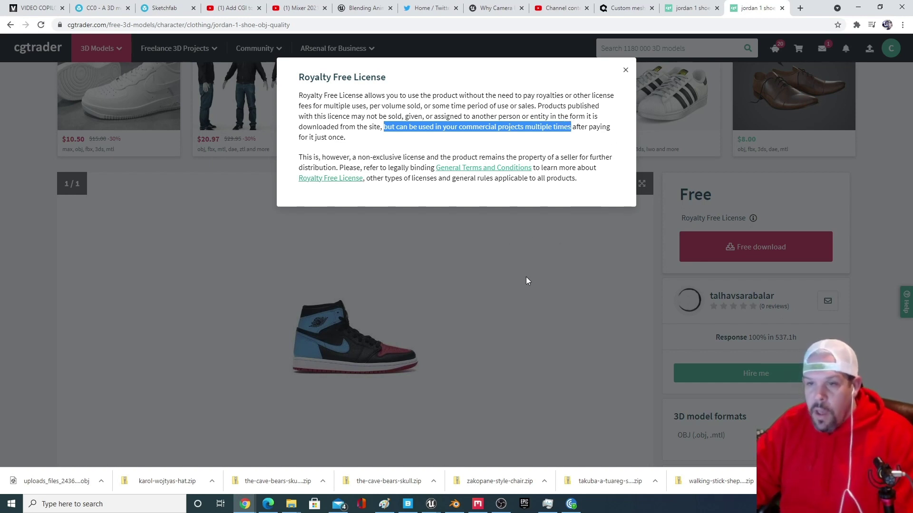
{"action": "left_click", "coordinate": [563, 295]}
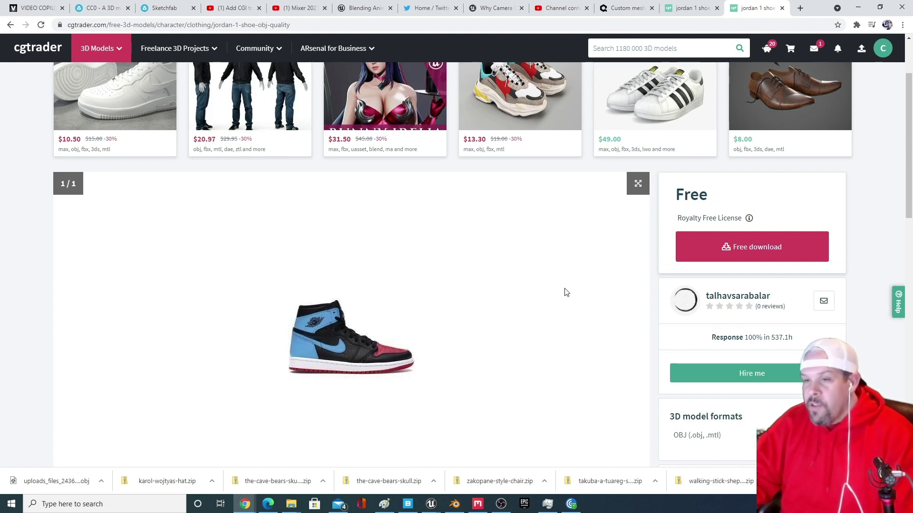
Step: Locate the downloaded shoe file uploads_files_2436567_Retro_New in the Downloads folder, and minimise the folder window
{"action": "scroll", "coordinate": [516, 304], "scroll_direction": "down", "scroll_amount": 2}
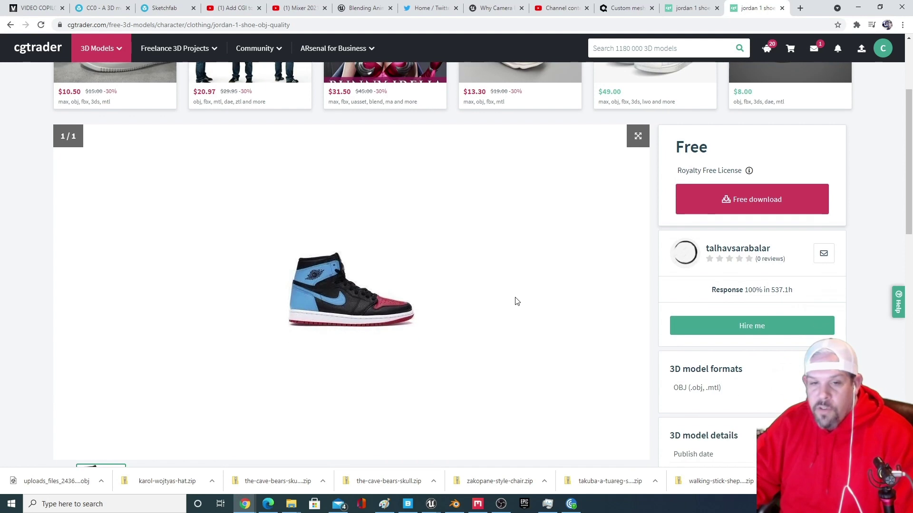
{"action": "scroll", "coordinate": [516, 301], "scroll_direction": "up", "scroll_amount": 2}
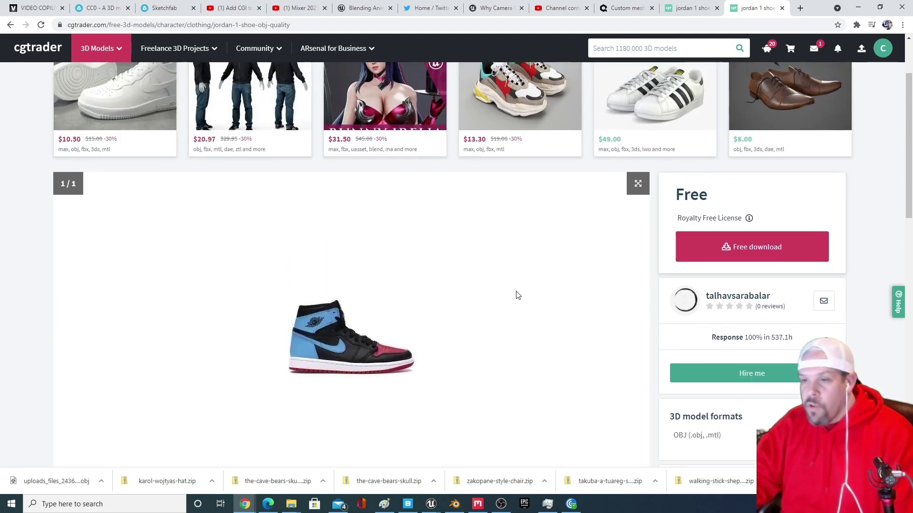
{"action": "scroll", "coordinate": [562, 327], "scroll_direction": "down", "scroll_amount": 1}
{"action": "left_click", "coordinate": [749, 206]}
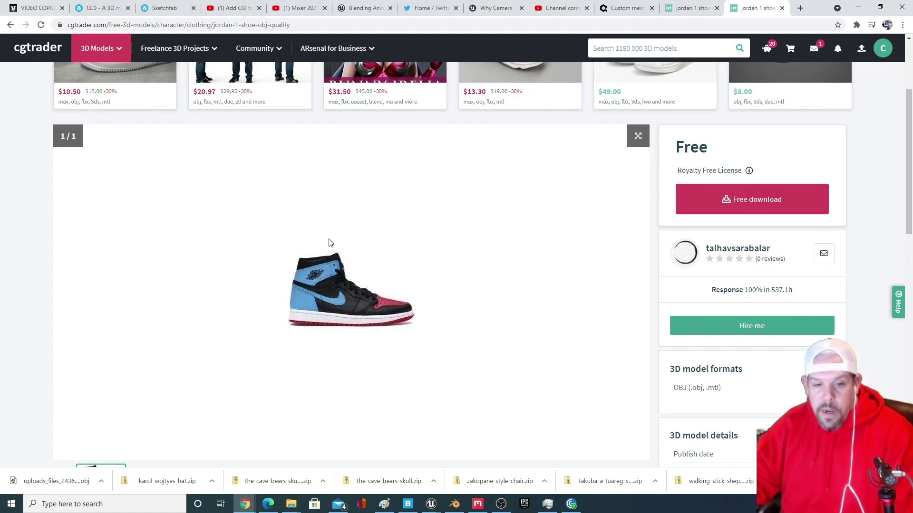
{"action": "left_click", "coordinate": [102, 482]}
{"action": "left_click", "coordinate": [124, 449]}
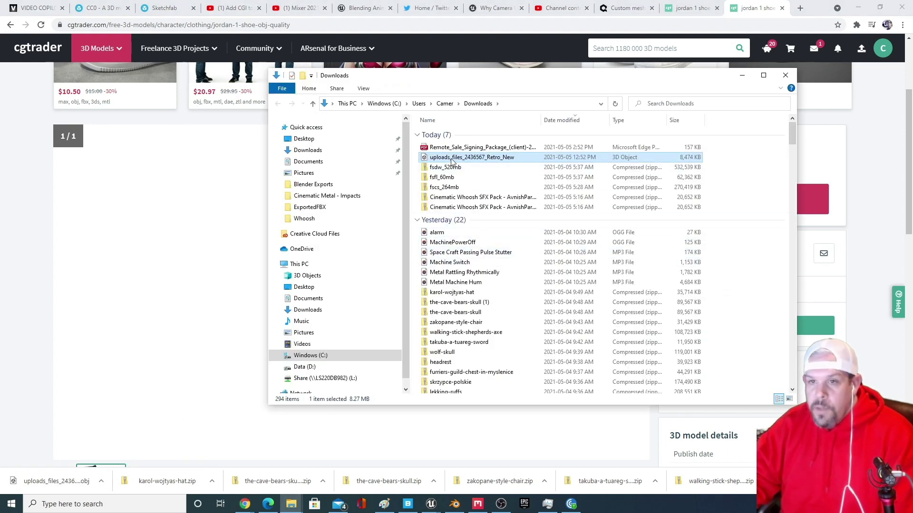
{"action": "left_click", "coordinate": [742, 77]}
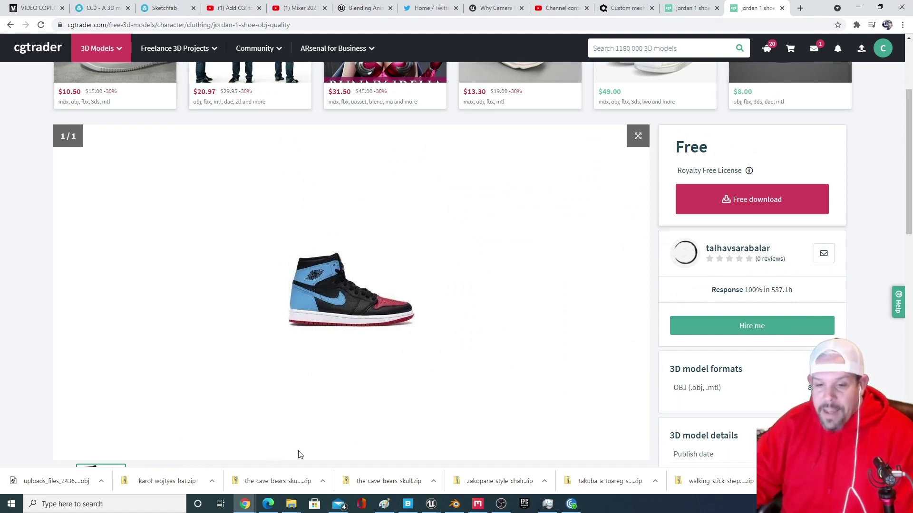
{"action": "mouse_move", "coordinate": [291, 503]}
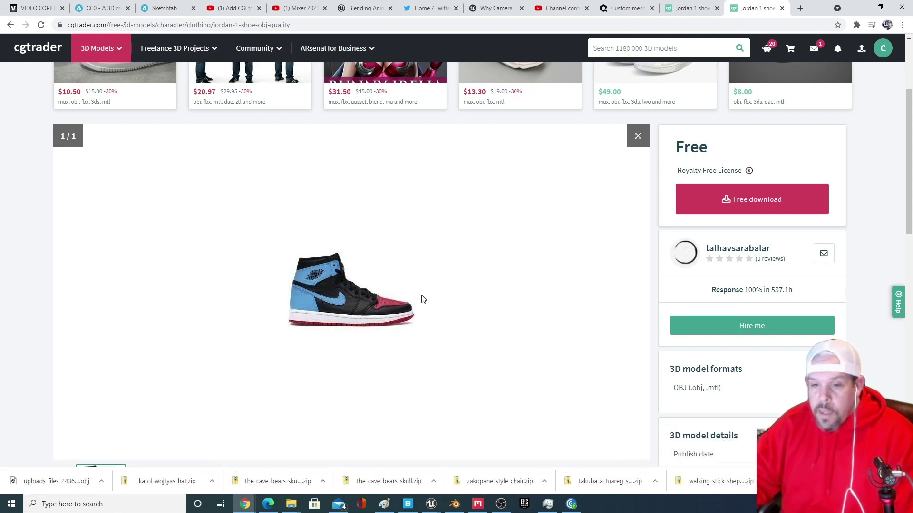
Step: Switch to Blender and import the Wavefront OBJ shoe model uploads_files_2436567_Retro_New from D:\3D Assets\Shoes into an empty scene
{"action": "left_click", "coordinate": [454, 504]}
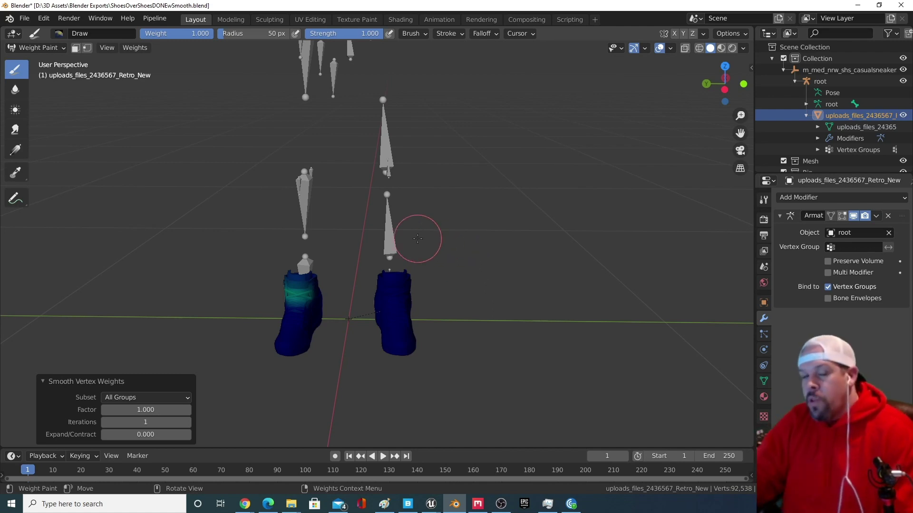
{"action": "middle_click_drag", "start_coordinate": [438, 240], "coordinate": [442, 227]}
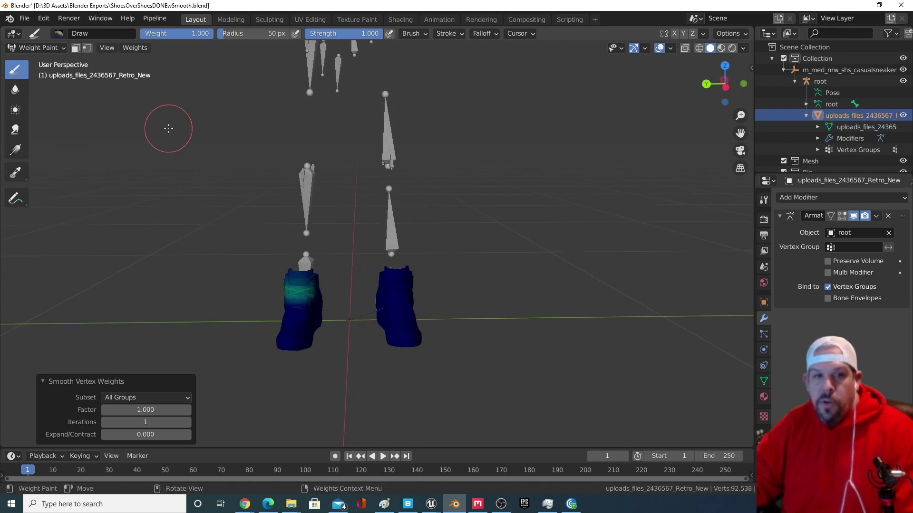
{"action": "left_click", "coordinate": [24, 18]}
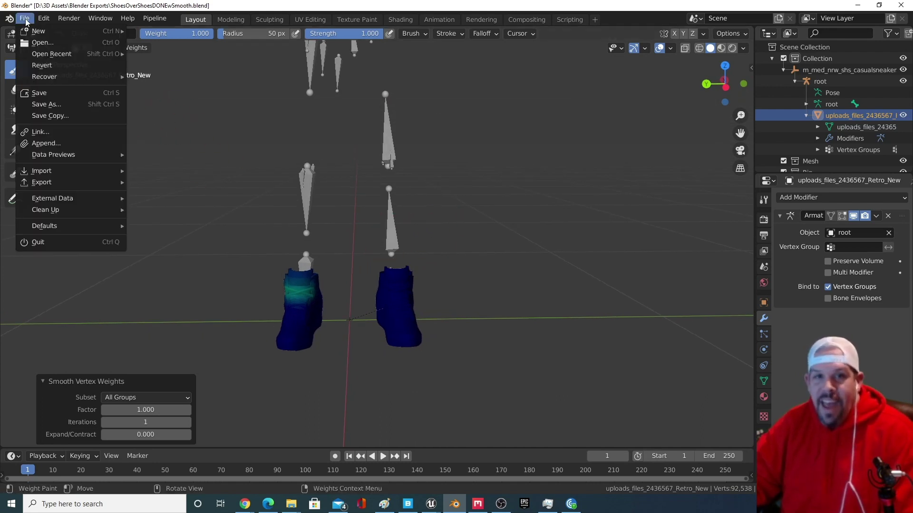
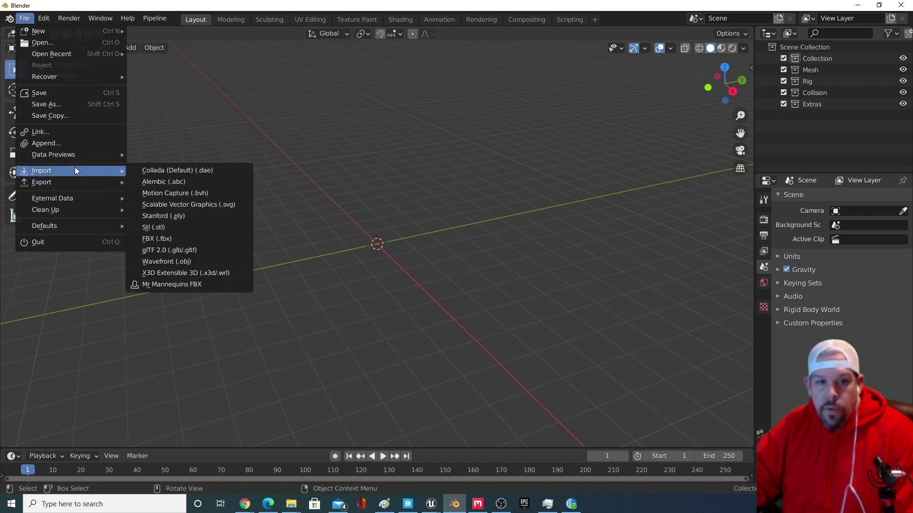
{"action": "left_click", "coordinate": [176, 263]}
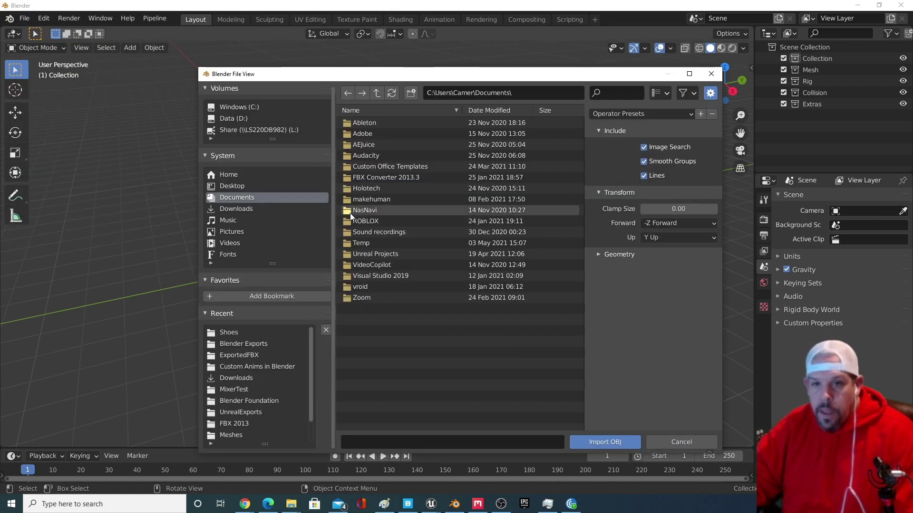
{"action": "left_click", "coordinate": [243, 119]}
{"action": "left_click", "coordinate": [378, 123]}
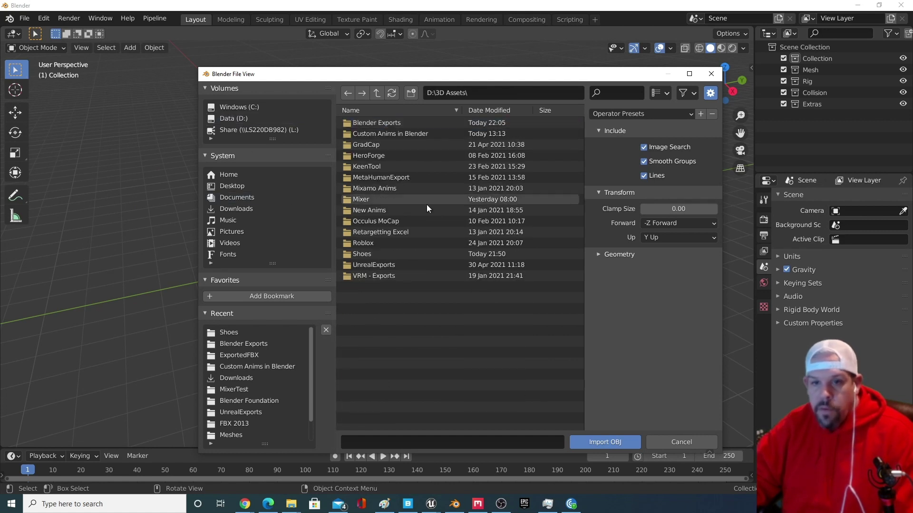
{"action": "left_click", "coordinate": [400, 254]}
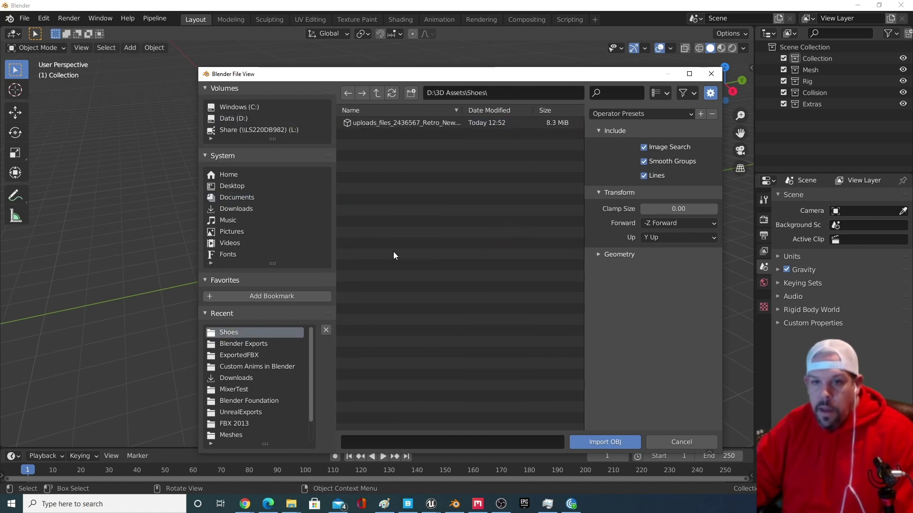
{"action": "left_click", "coordinate": [406, 124]}
{"action": "left_click", "coordinate": [589, 441]}
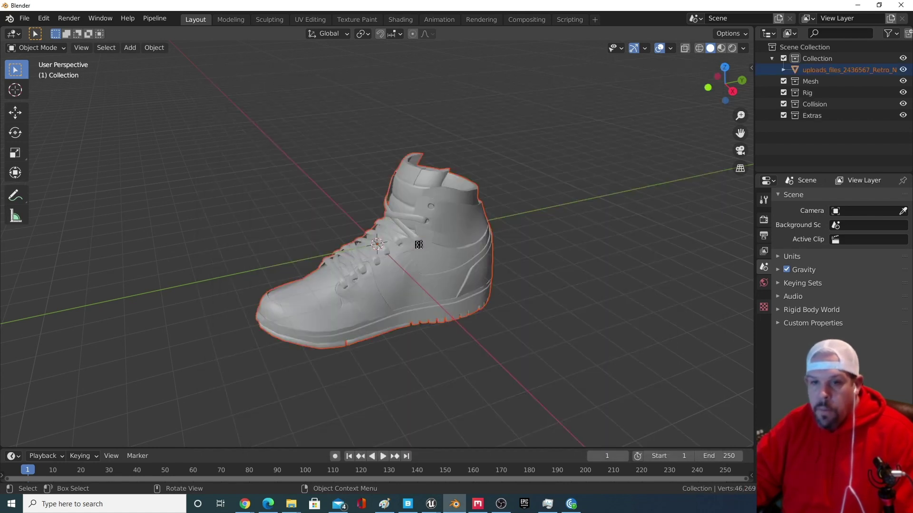
Step: Scale the imported shoe down uniformly in several passes to about 0.073 on all axes
{"action": "middle_click_drag", "start_coordinate": [371, 242], "coordinate": [468, 236]}
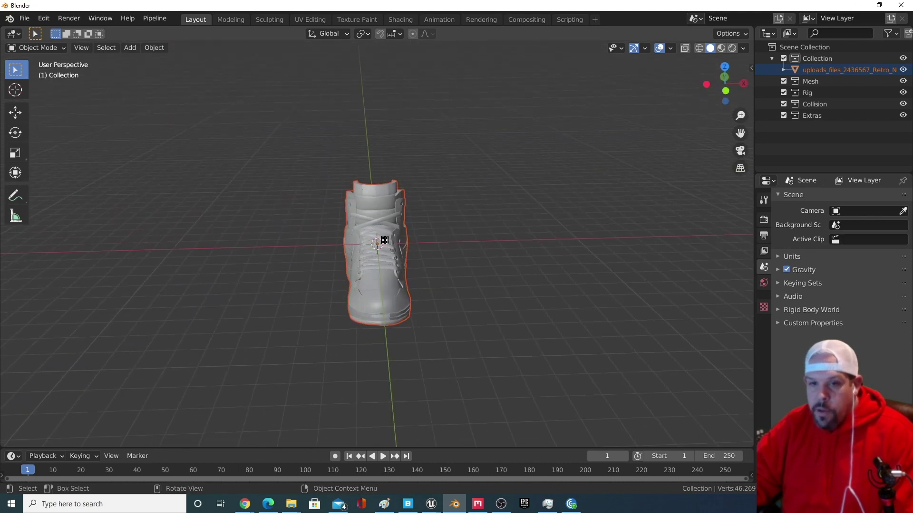
{"action": "left_click", "coordinate": [383, 238]}
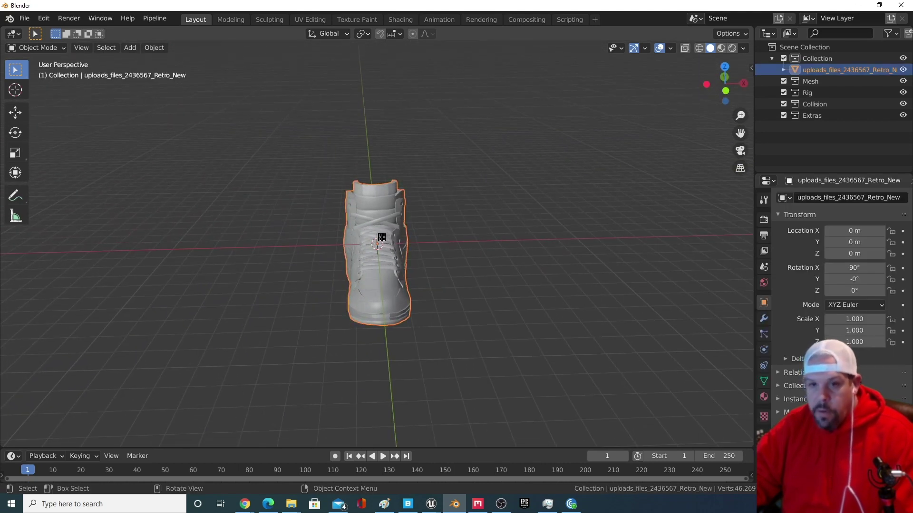
{"action": "key", "text": "s"}
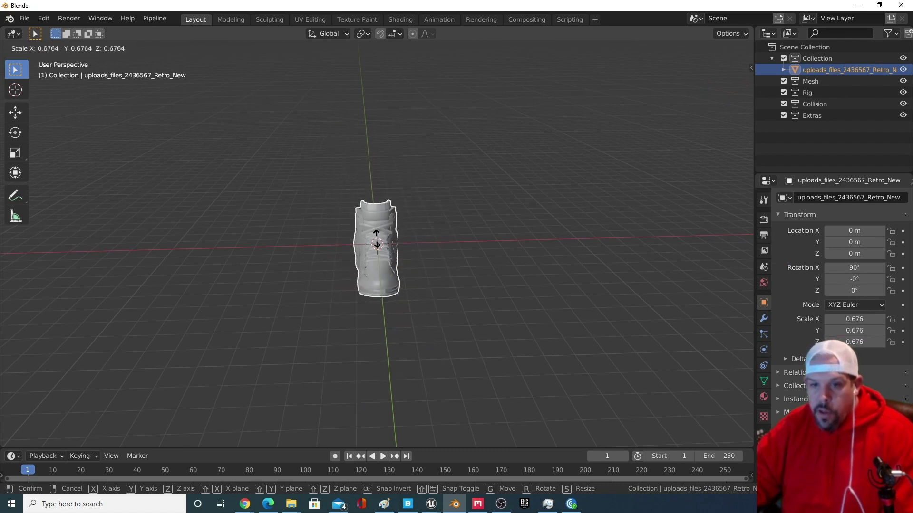
{"action": "left_click", "coordinate": [383, 257]}
{"action": "middle_click_drag", "start_coordinate": [383, 257], "coordinate": [491, 234]}
{"action": "scroll", "coordinate": [438, 246], "scroll_direction": "up", "scroll_amount": 4}
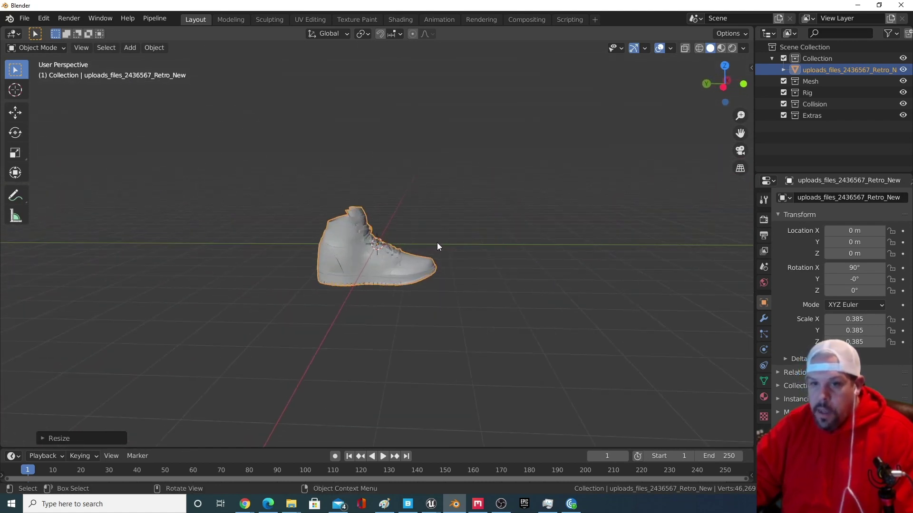
{"action": "key", "text": "s"}
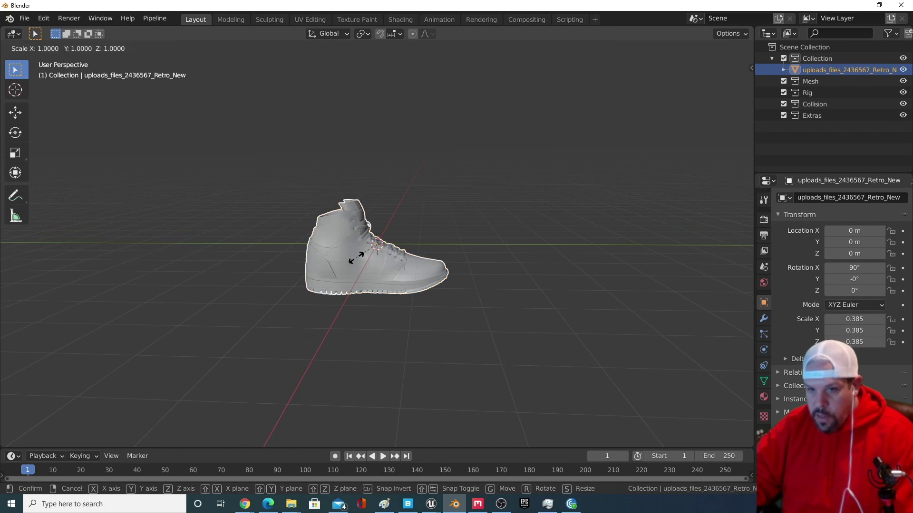
{"action": "left_click", "coordinate": [371, 251]}
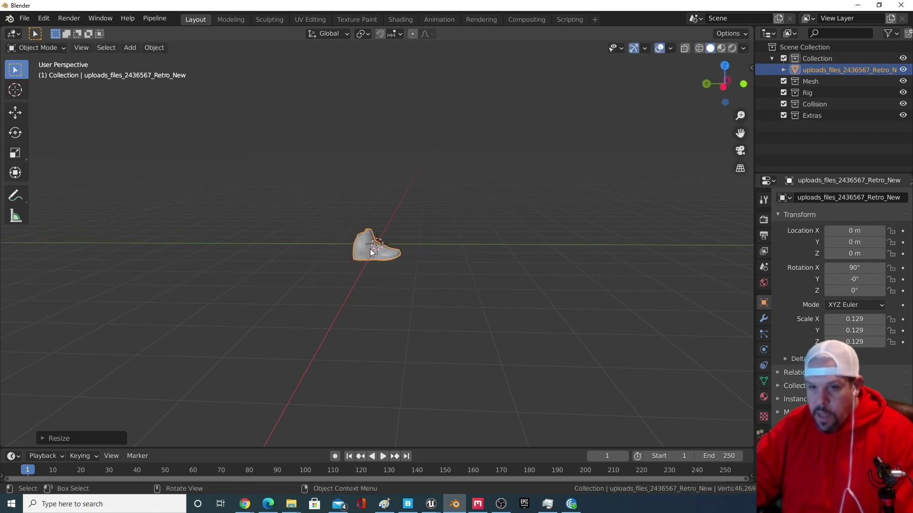
{"action": "scroll", "coordinate": [372, 252], "scroll_direction": "up", "scroll_amount": 3}
{"action": "key", "text": "s"}
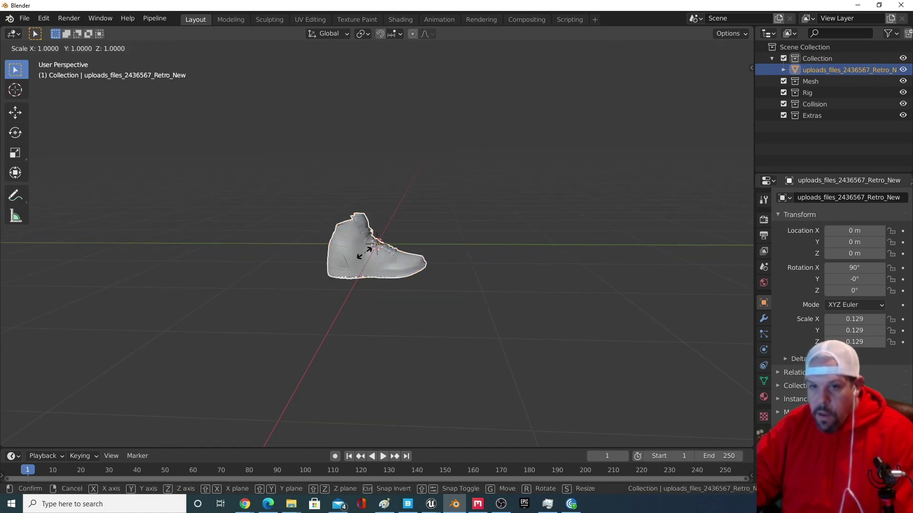
{"action": "left_click", "coordinate": [373, 253]}
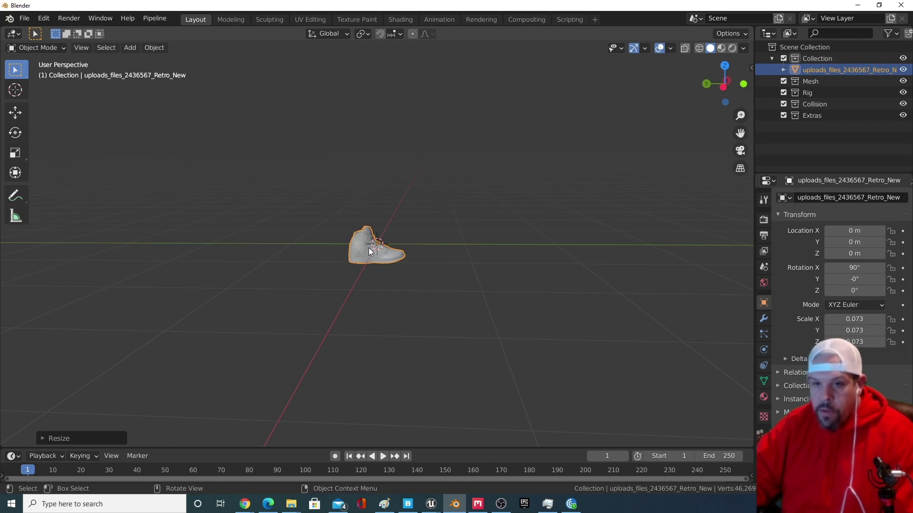
Step: Move the shoe along the global X axis, out to the side and back near the origin at about -0.04 m
{"action": "middle_click_drag", "start_coordinate": [332, 269], "coordinate": [364, 255]}
{"action": "left_click", "coordinate": [364, 255]}
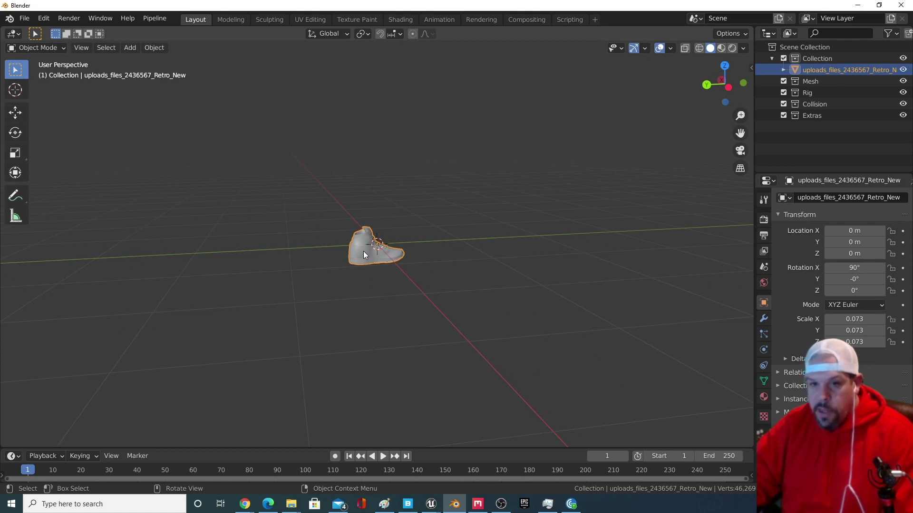
{"action": "key", "text": "g"}
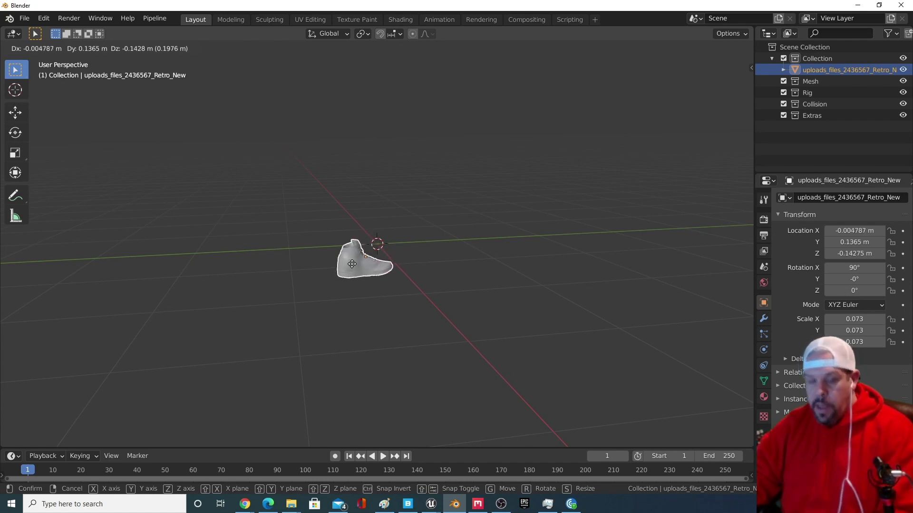
{"action": "key", "text": "x"}
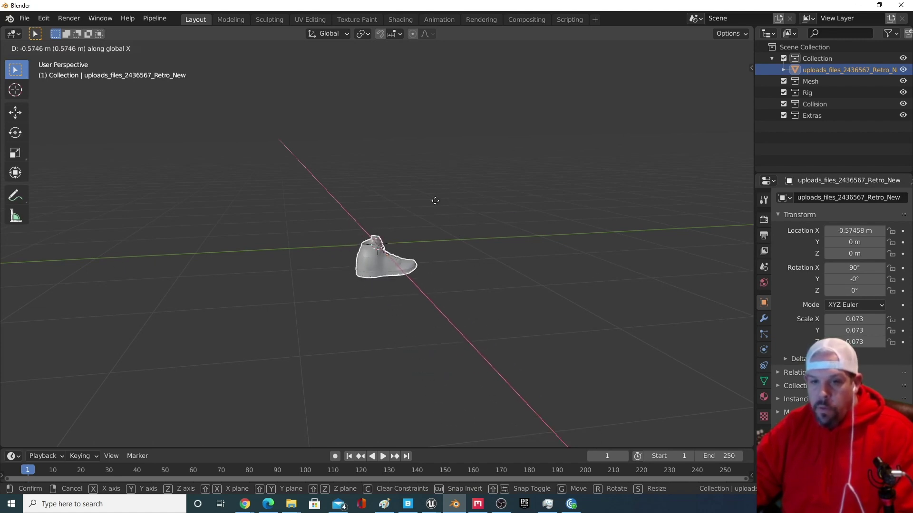
{"action": "left_click", "coordinate": [413, 185]}
{"action": "middle_click_drag", "start_coordinate": [472, 274], "coordinate": [362, 274]}
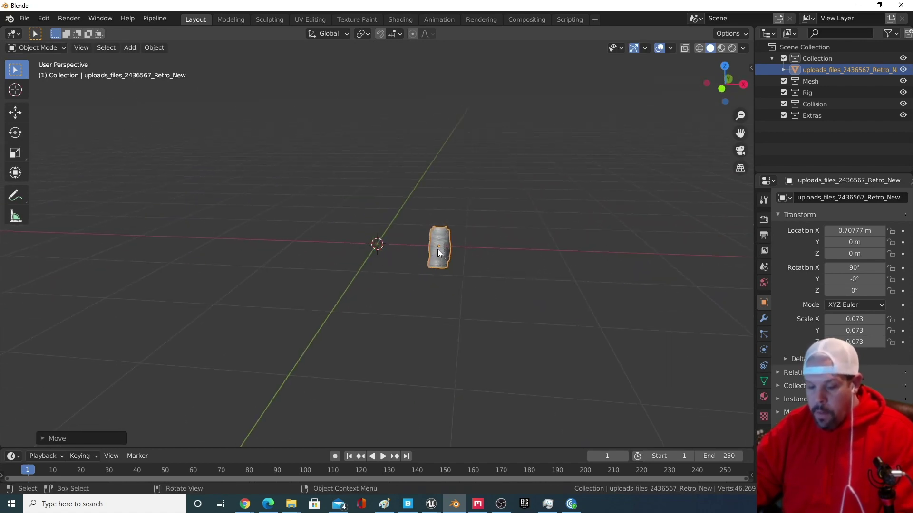
{"action": "key", "text": "g"}
{"action": "key", "text": "x"}
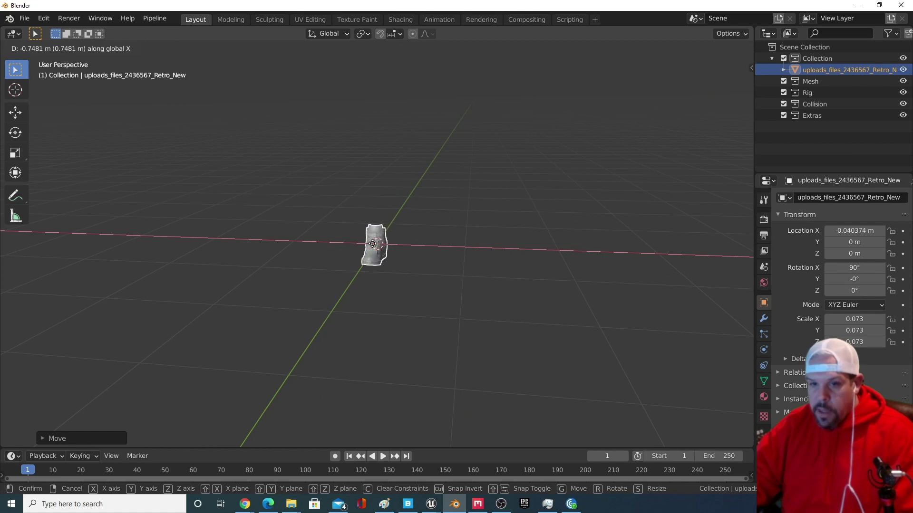
{"action": "left_click", "coordinate": [373, 244]}
Step: Raise the shoe about 0.21 m along the global Z axis so its sole rests on the grid floor
{"action": "middle_click_drag", "start_coordinate": [395, 267], "coordinate": [322, 249]}
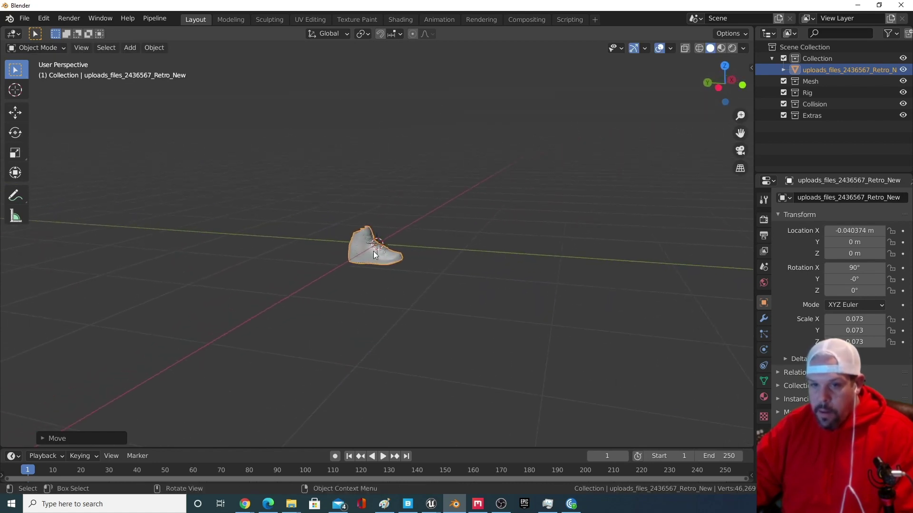
{"action": "key", "text": "g"}
{"action": "key", "text": "z"}
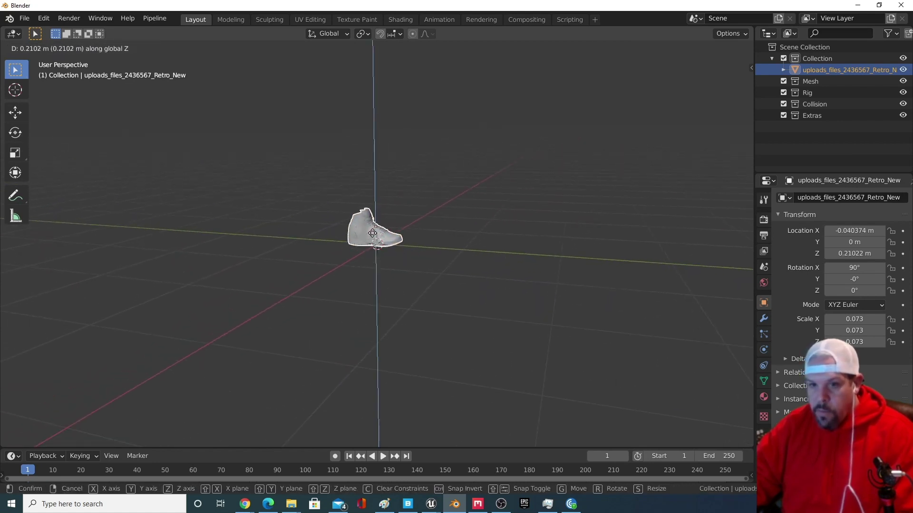
{"action": "left_click", "coordinate": [373, 233]}
{"action": "middle_click_drag", "start_coordinate": [452, 262], "coordinate": [384, 271]}
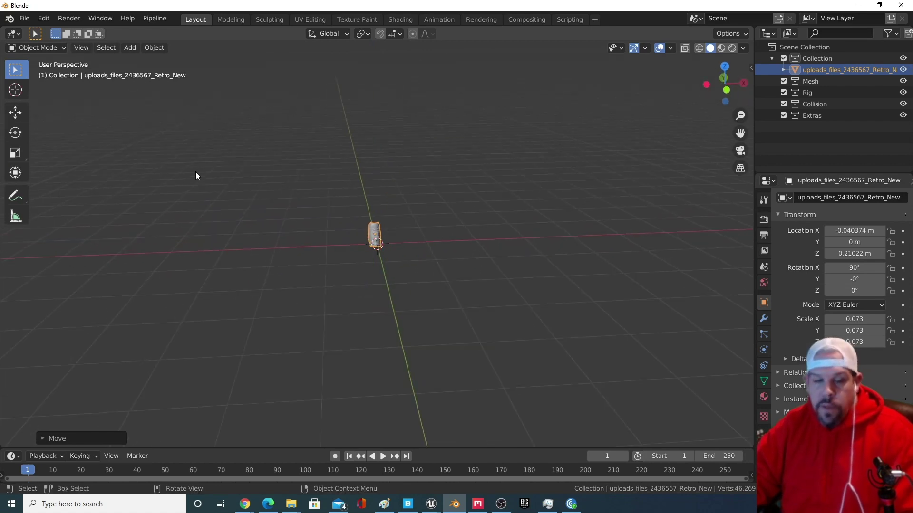
Step: Start saving the scene as a new file and browse to the folder D:\3D Assets\Shoes
{"action": "left_click", "coordinate": [24, 21]}
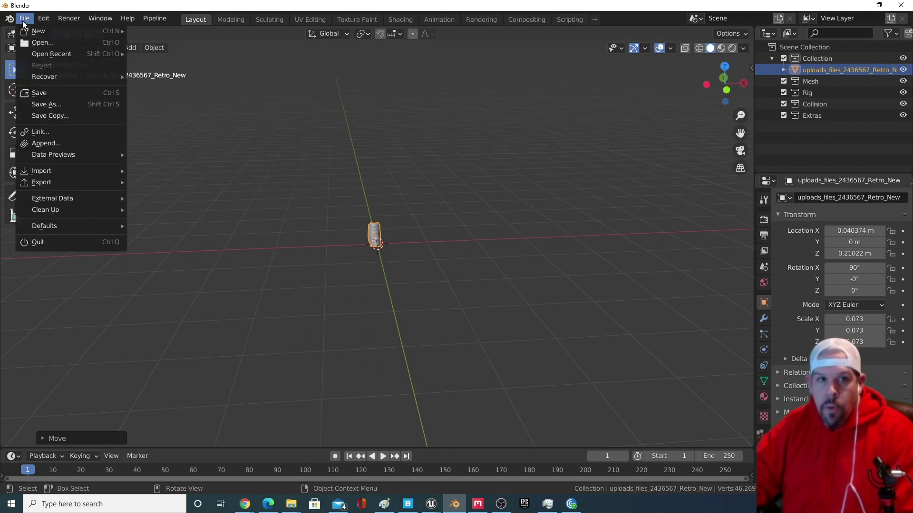
{"action": "left_click", "coordinate": [54, 106]}
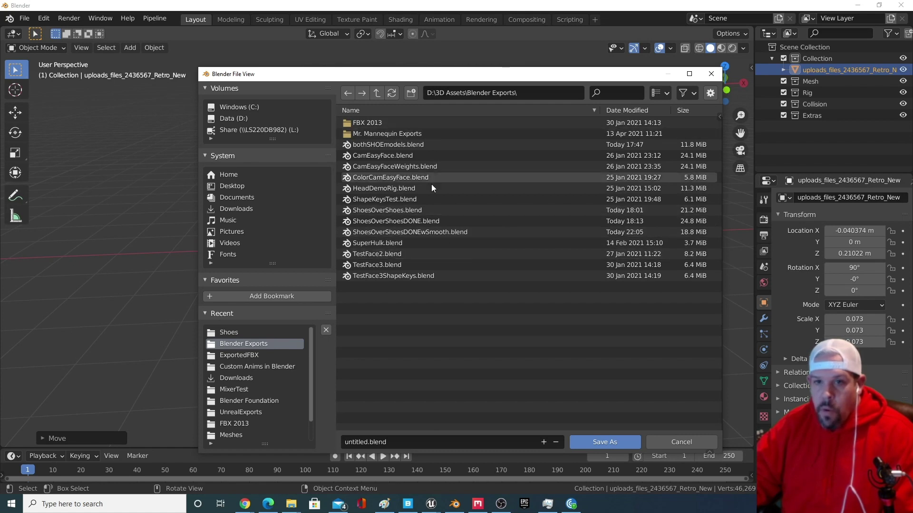
{"action": "left_click", "coordinate": [230, 118]}
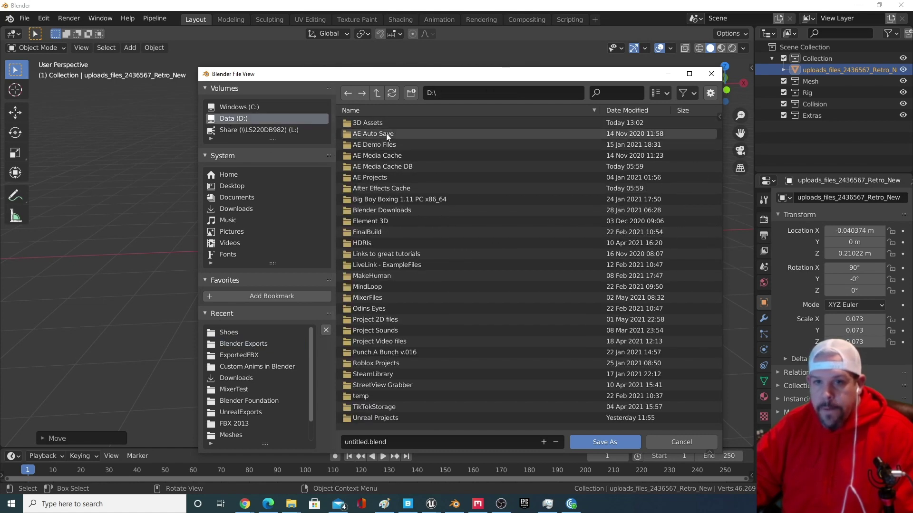
{"action": "double_click", "coordinate": [372, 125]}
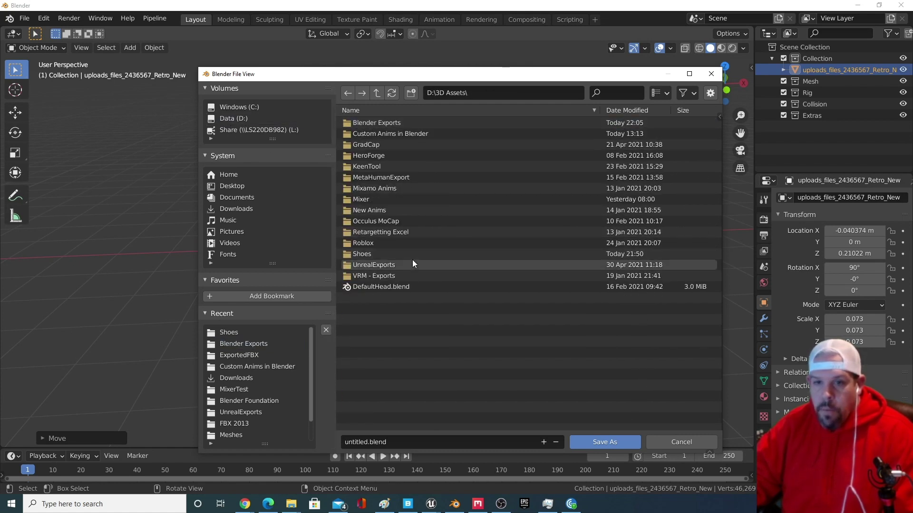
{"action": "double_click", "coordinate": [366, 254]}
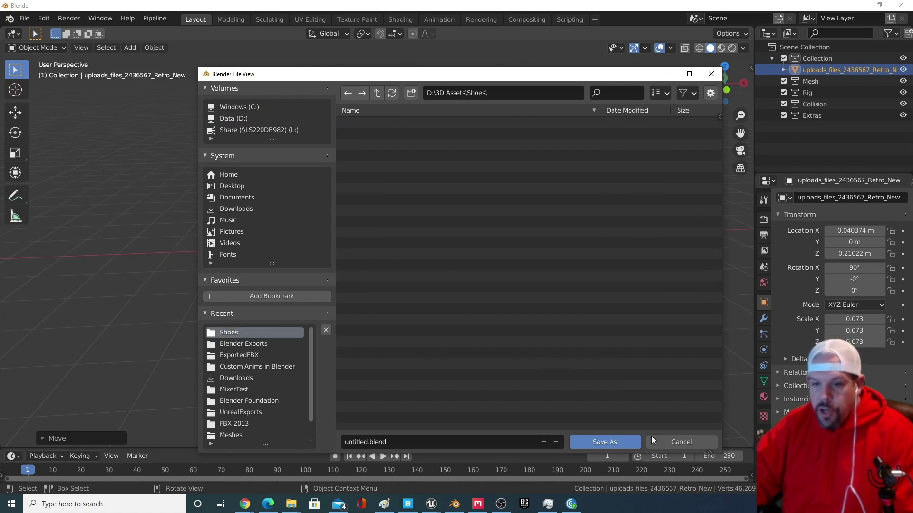
Step: Name the file NikesSized.blend and save it in the Shoes folder
{"action": "left_click", "coordinate": [414, 443]}
{"action": "key", "text": "Home"}
{"action": "key", "text": "Delete"}
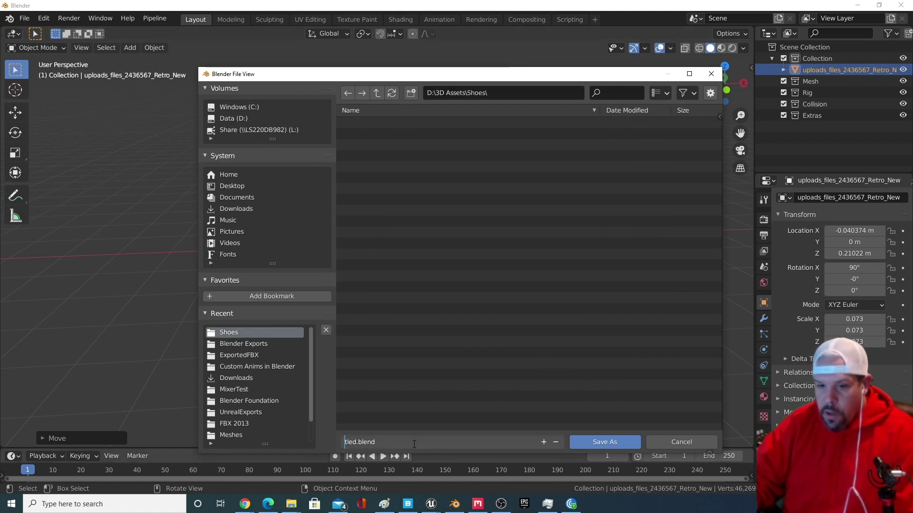
{"action": "type", "text": "Nike"}
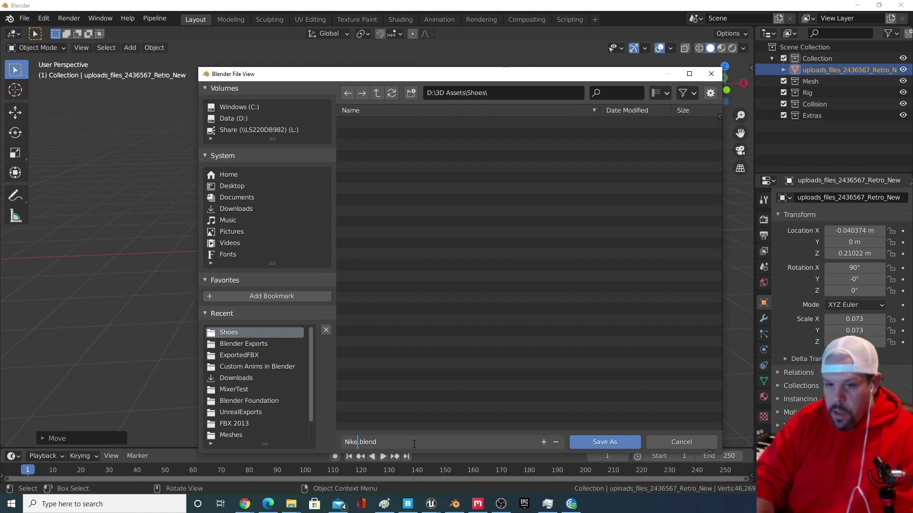
{"action": "type", "text": "s"}
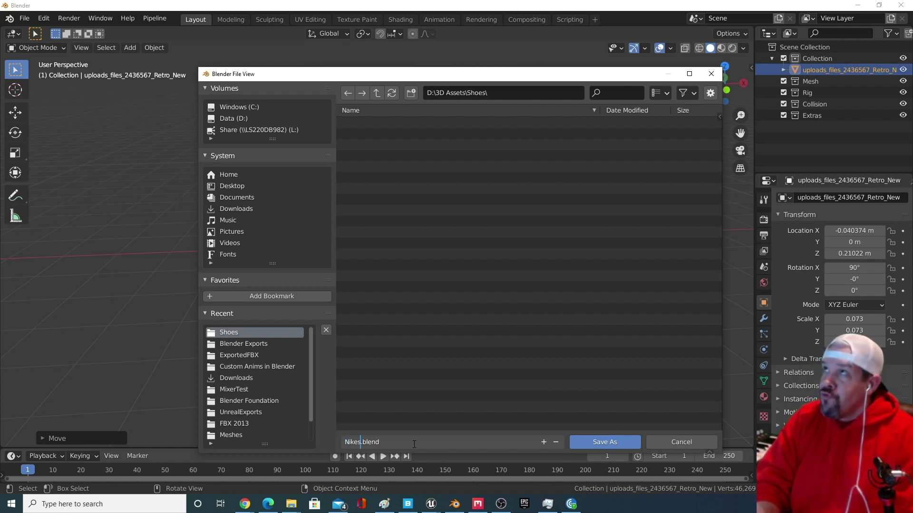
{"action": "type", "text": "Sized"}
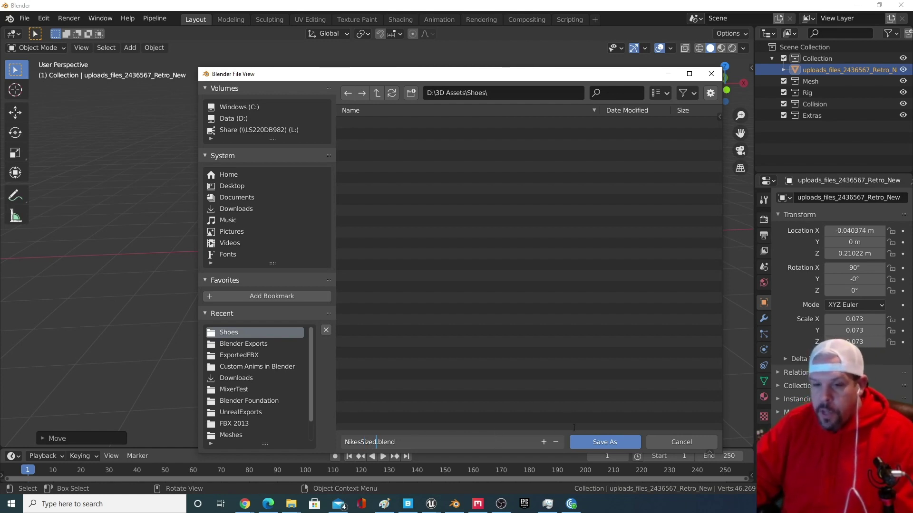
{"action": "right_click", "coordinate": [603, 443]}
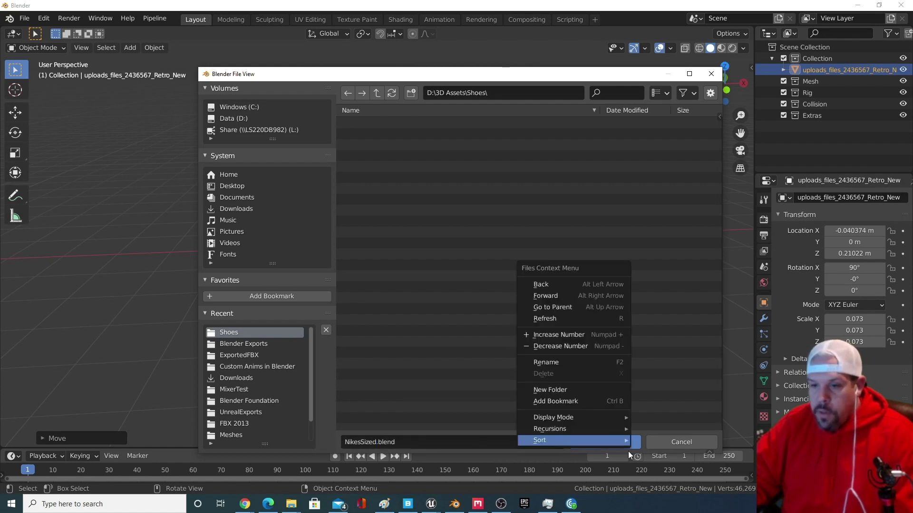
{"action": "left_click", "coordinate": [639, 439]}
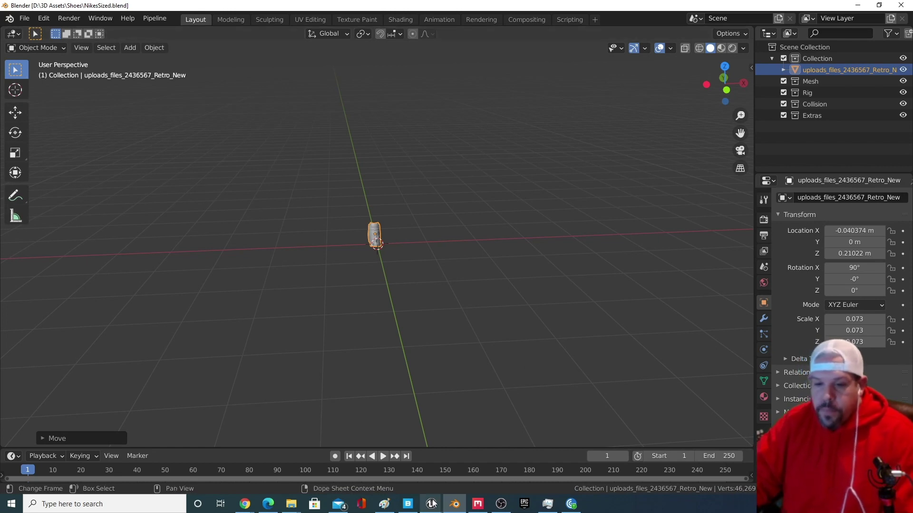
Step: Switch to the MetaHumans_Demo project in Unreal Editor and examine the two MetaHumans and their footwear in the viewport
{"action": "mouse_move", "coordinate": [433, 504]}
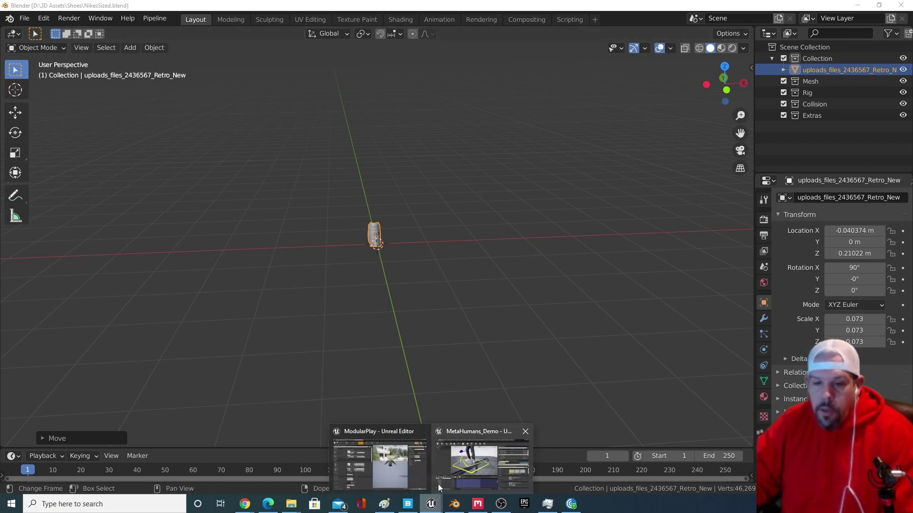
{"action": "left_click", "coordinate": [462, 469]}
{"action": "scroll", "coordinate": [452, 208], "scroll_direction": "down", "scroll_amount": 5}
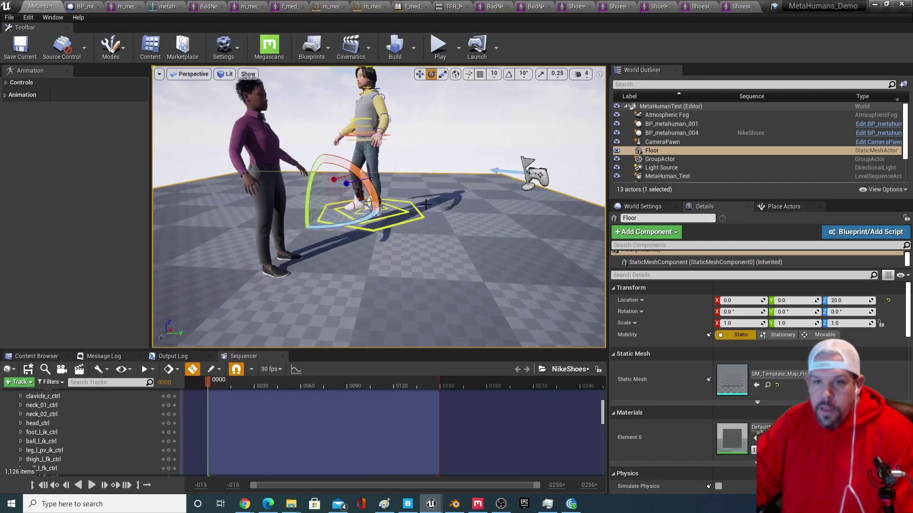
{"action": "left_click_drag", "start_coordinate": [421, 207], "coordinate": [421, 207]}
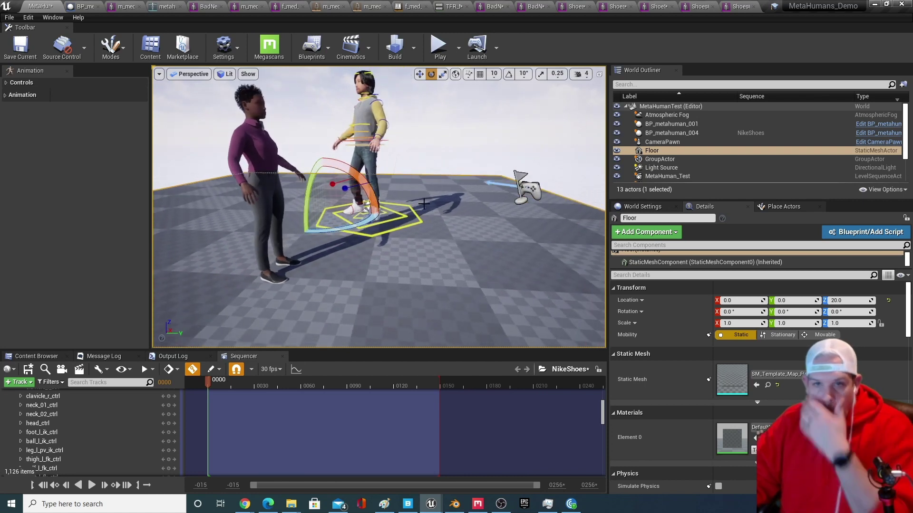
{"action": "scroll", "coordinate": [421, 208], "scroll_direction": "up", "scroll_amount": 3}
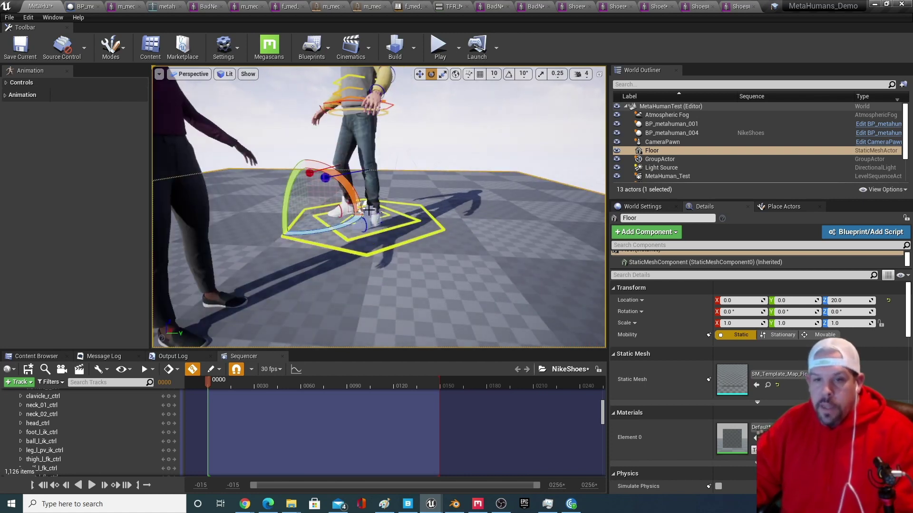
{"action": "left_click_drag", "start_coordinate": [369, 210], "coordinate": [278, 194]}
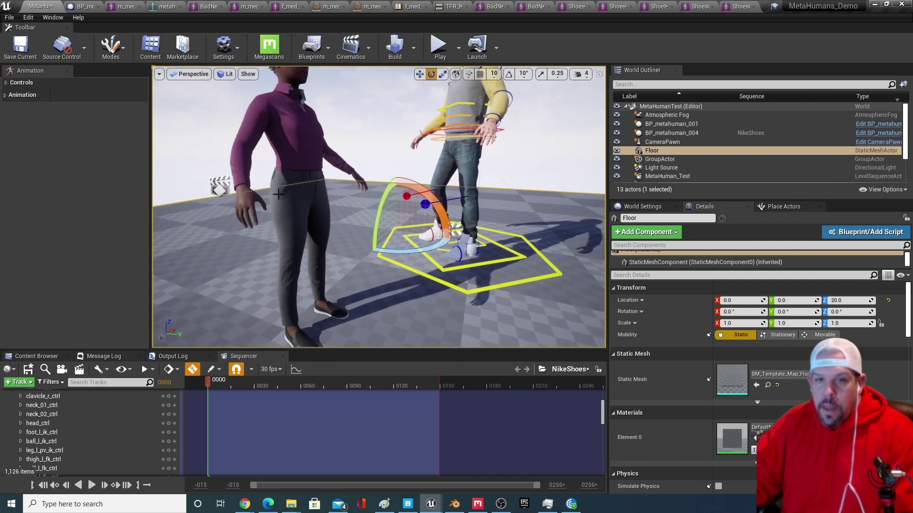
{"action": "scroll", "coordinate": [279, 186], "scroll_direction": "up", "scroll_amount": 3}
{"action": "scroll", "coordinate": [281, 171], "scroll_direction": "down", "scroll_amount": 5}
{"action": "scroll", "coordinate": [315, 173], "scroll_direction": "up", "scroll_amount": 3}
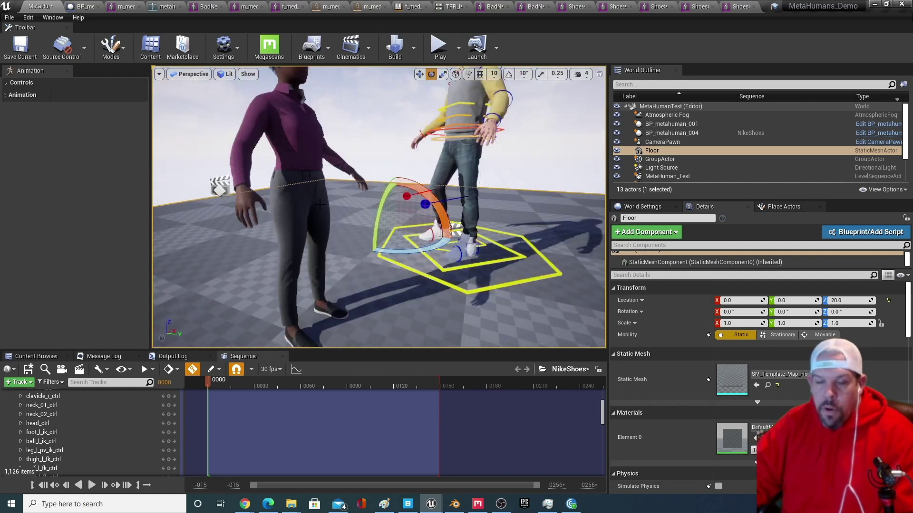
Step: Select the MetaHuman in the purple shirt, BP_metahuman_001, and frame its whole figure in the viewport
{"action": "left_click", "coordinate": [290, 157]}
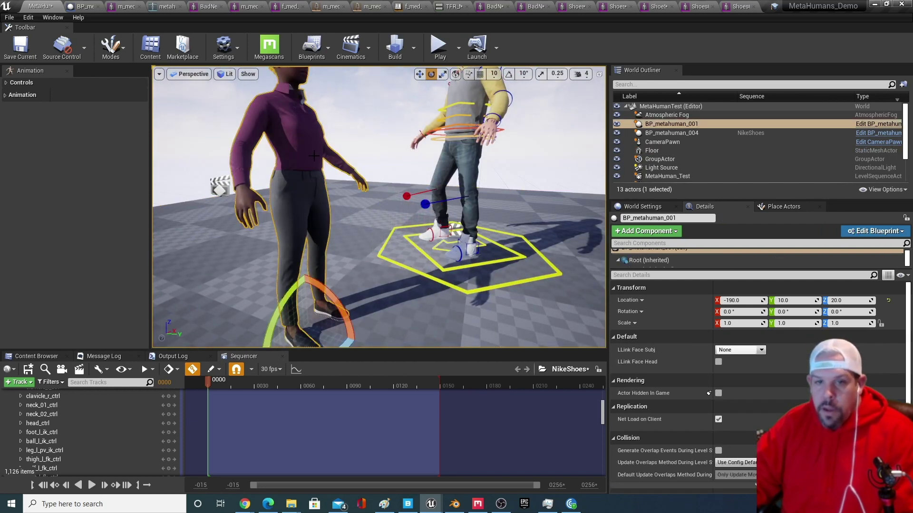
{"action": "scroll", "coordinate": [316, 153], "scroll_direction": "down", "scroll_amount": 5}
{"action": "scroll", "coordinate": [334, 277], "scroll_direction": "up", "scroll_amount": 5}
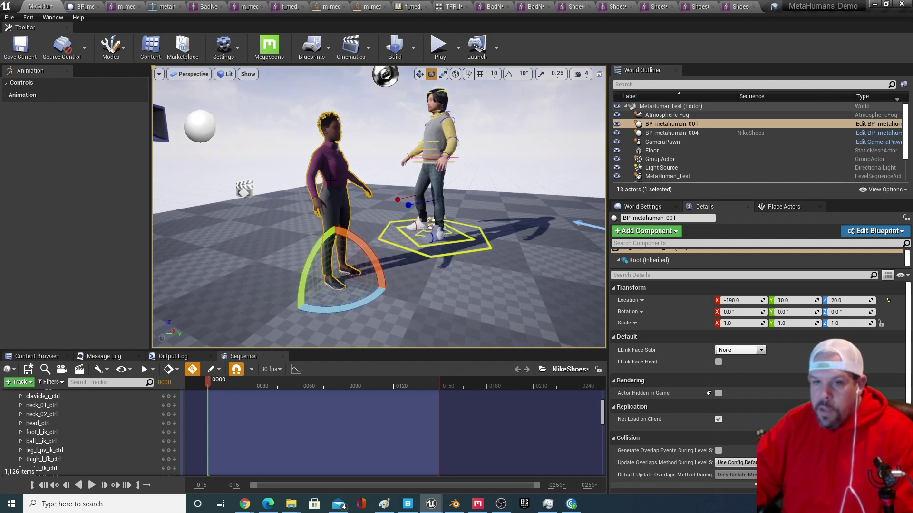
Step: Open BP_metahuman_001's blueprint, select its Feet component in the preview, and locate the component's skeletal mesh asset in the project
{"action": "left_click", "coordinate": [871, 125]}
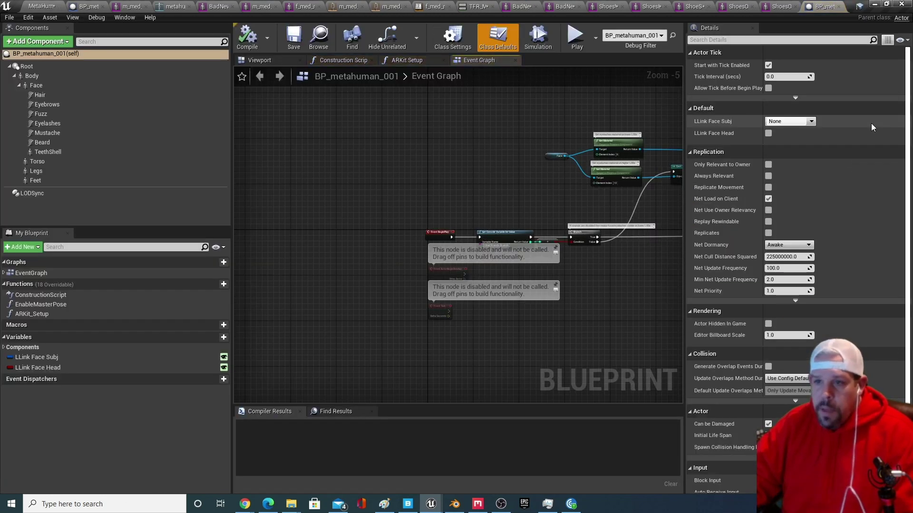
{"action": "left_click", "coordinate": [264, 61]}
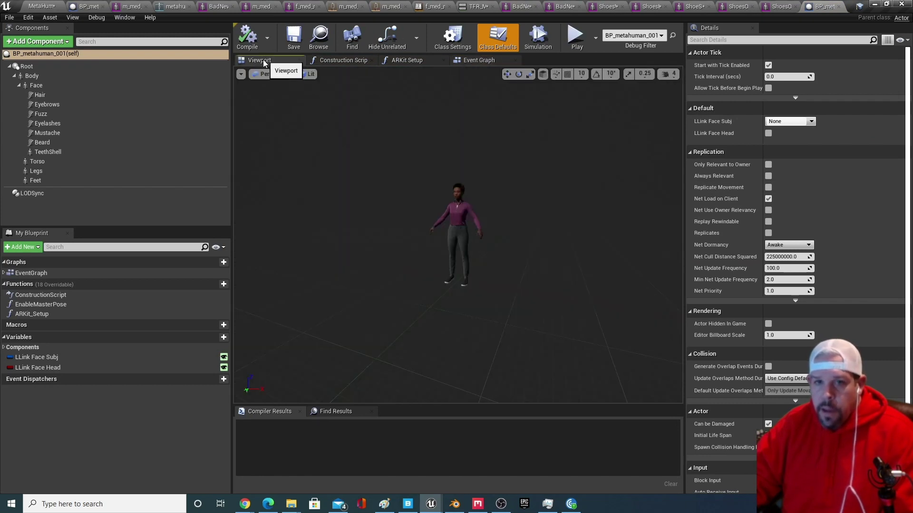
{"action": "scroll", "coordinate": [414, 278], "scroll_direction": "up", "scroll_amount": 3}
{"action": "left_click", "coordinate": [454, 304]}
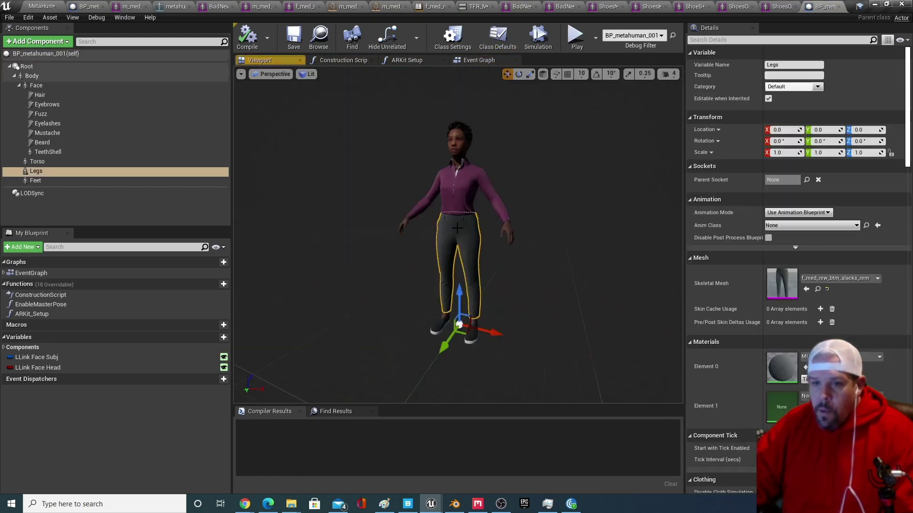
{"action": "left_click", "coordinate": [471, 334]}
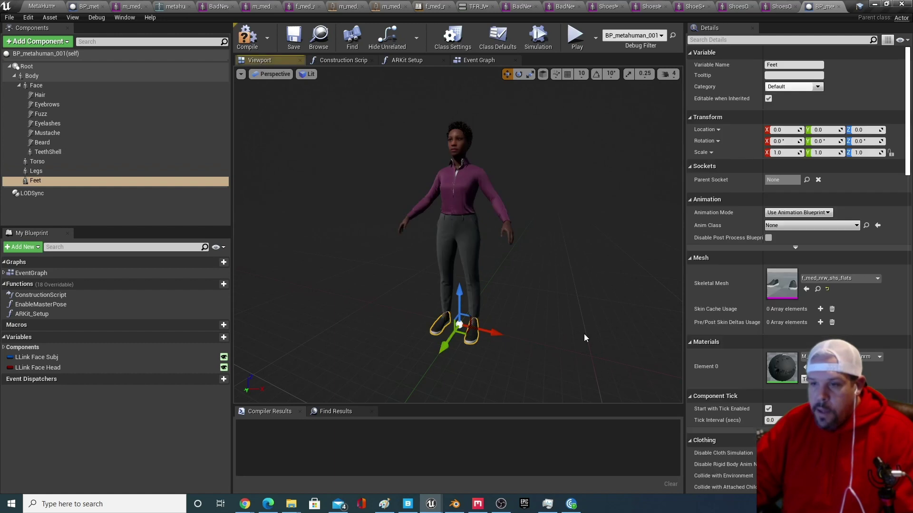
{"action": "left_click", "coordinate": [819, 289]}
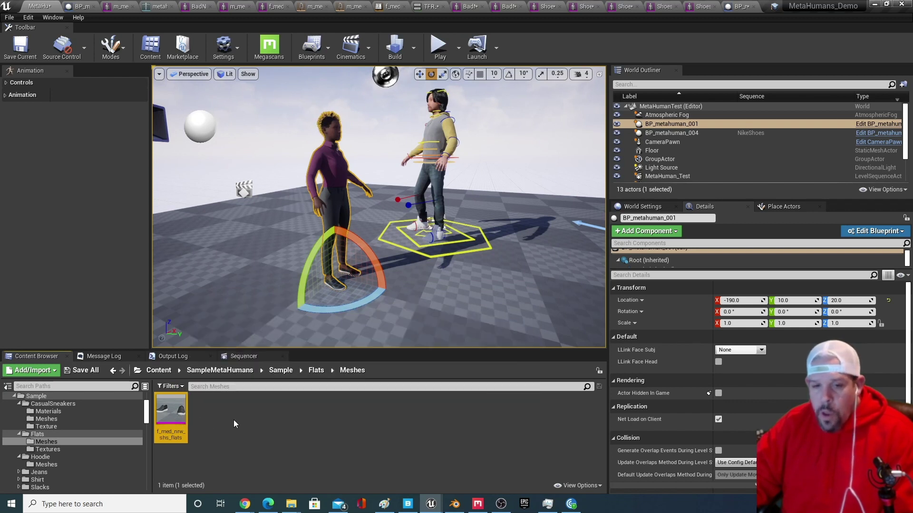
{"action": "right_click", "coordinate": [174, 415]}
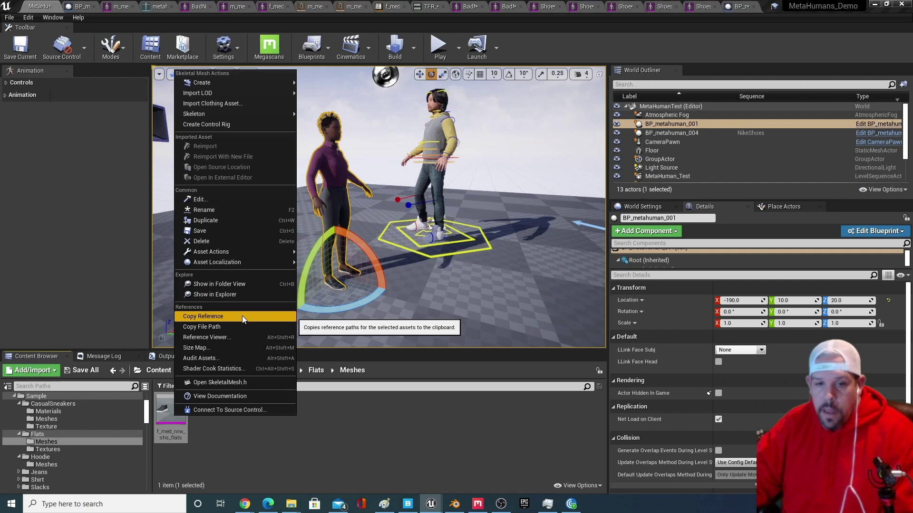
{"action": "mouse_move", "coordinate": [241, 263]}
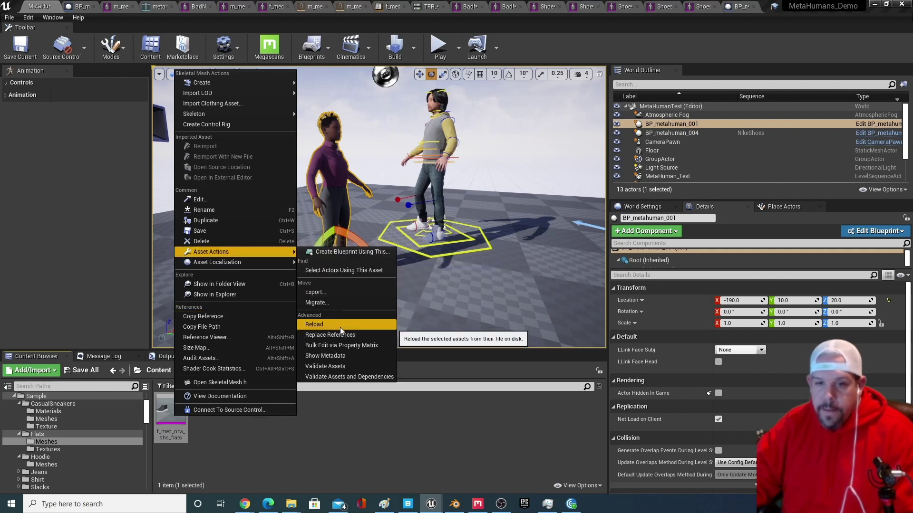
{"action": "left_click", "coordinate": [351, 293]}
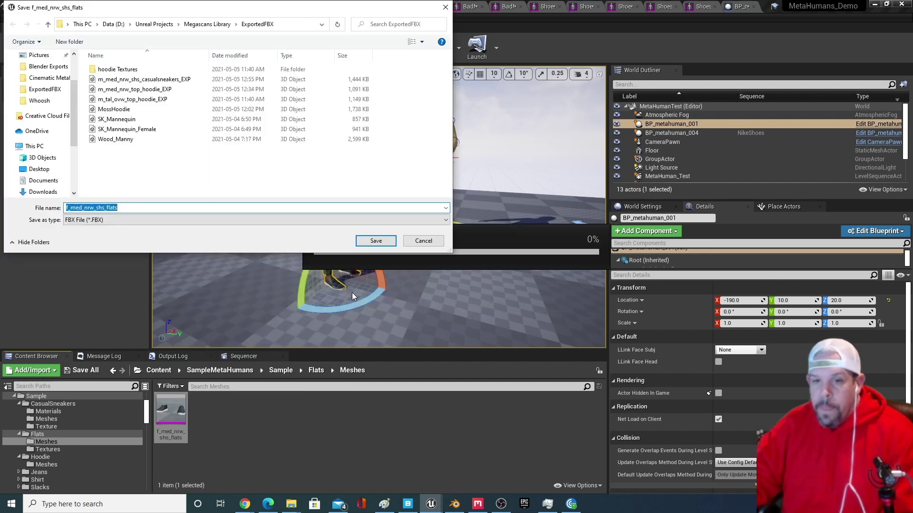
{"action": "left_click", "coordinate": [422, 235]}
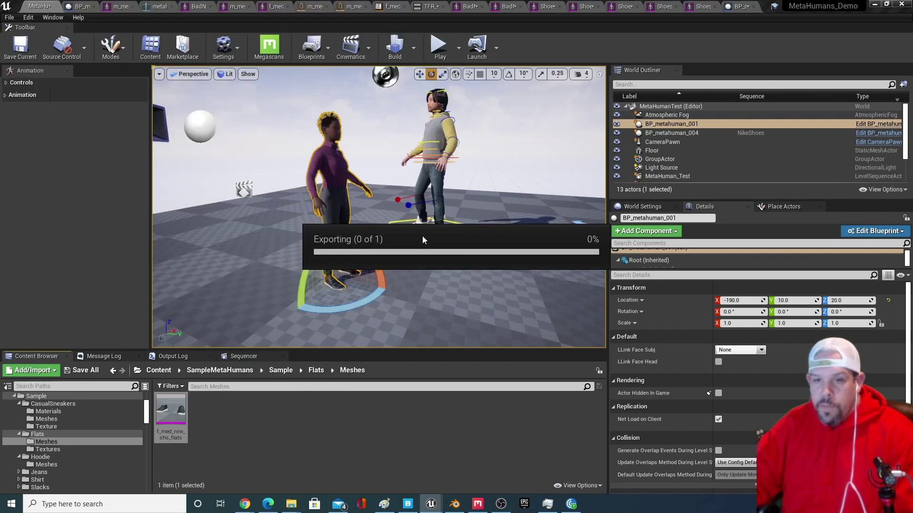
Step: Open the f_med_nrw_shs_flats skeletal mesh and compare the shoes with bone drawing set to None and to All Hierarchy
{"action": "double_click", "coordinate": [171, 411]}
{"action": "mouse_move", "coordinate": [562, 217]}
{"action": "left_mouse_down"}
{"action": "mouse_move", "coordinate": [580, 226]}
{"action": "mouse_move", "coordinate": [580, 214]}
{"action": "left_mouse_up"}
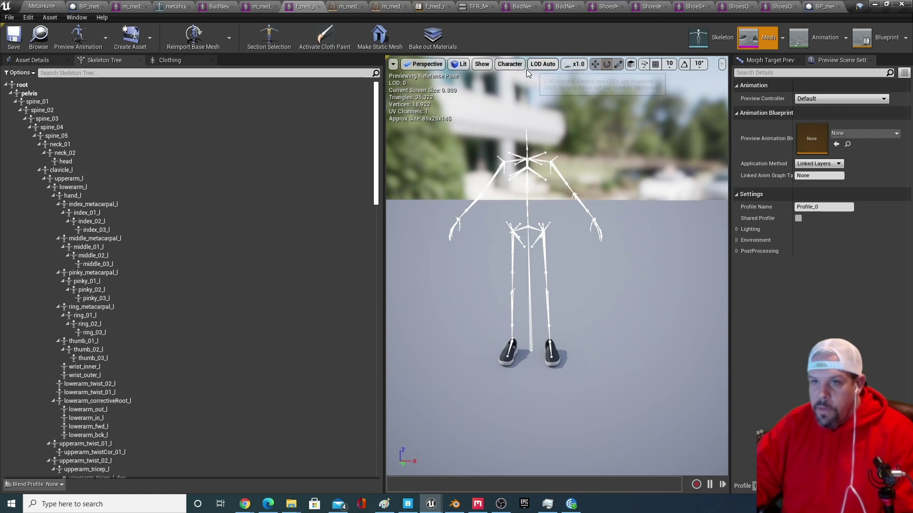
{"action": "left_click", "coordinate": [510, 63]}
{"action": "mouse_move", "coordinate": [525, 119]}
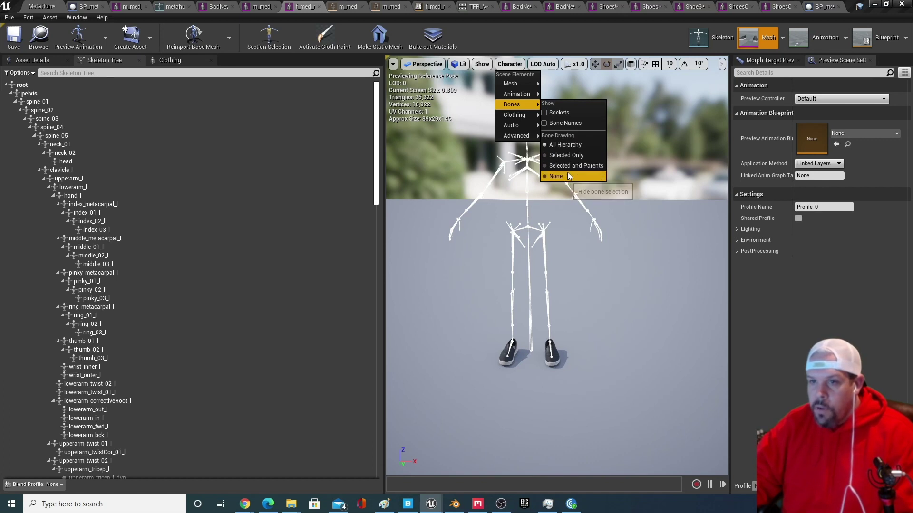
{"action": "left_click", "coordinate": [567, 175]}
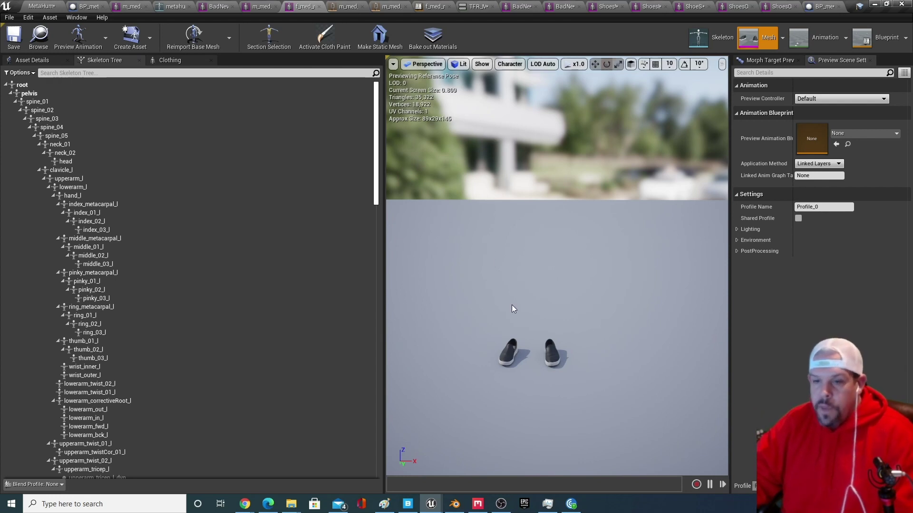
{"action": "left_click", "coordinate": [505, 66]}
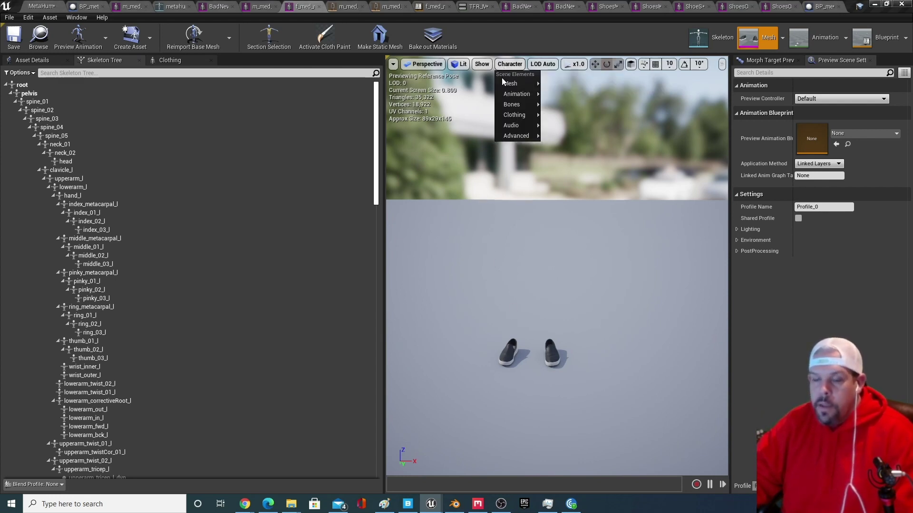
{"action": "mouse_move", "coordinate": [521, 105]}
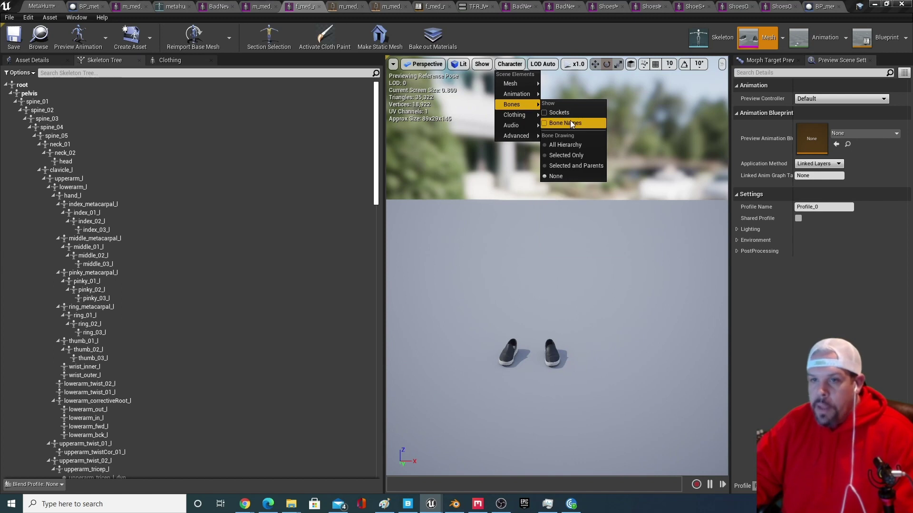
{"action": "left_click", "coordinate": [566, 146]}
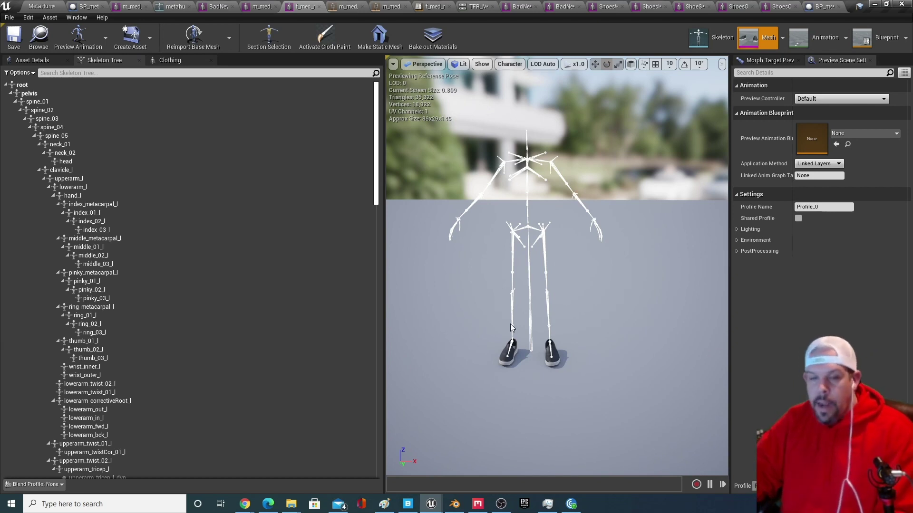
Step: Start exporting the f_med_nrw_shs_flats mesh from the project's assets and browse to the folder D:\3D Assets\Shoes
{"action": "left_click", "coordinate": [40, 5]}
{"action": "right_click", "coordinate": [174, 417]}
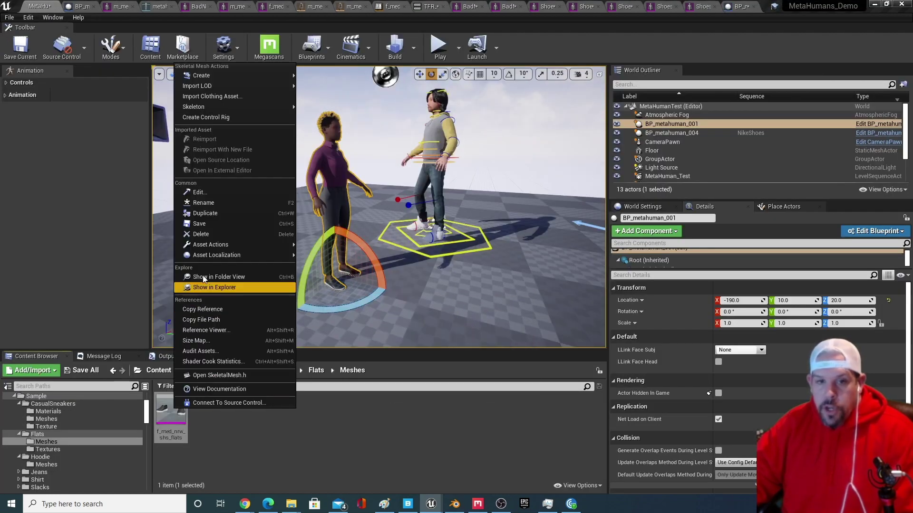
{"action": "mouse_move", "coordinate": [222, 247]}
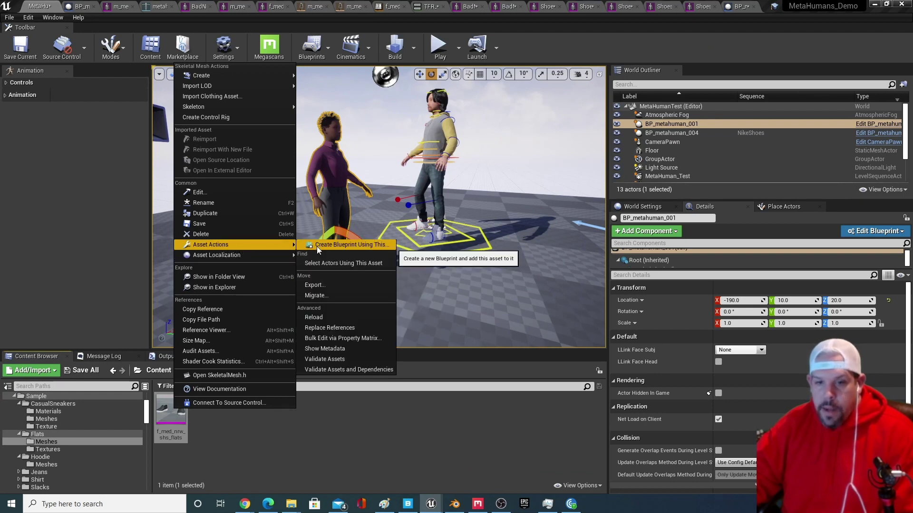
{"action": "left_click", "coordinate": [349, 288]}
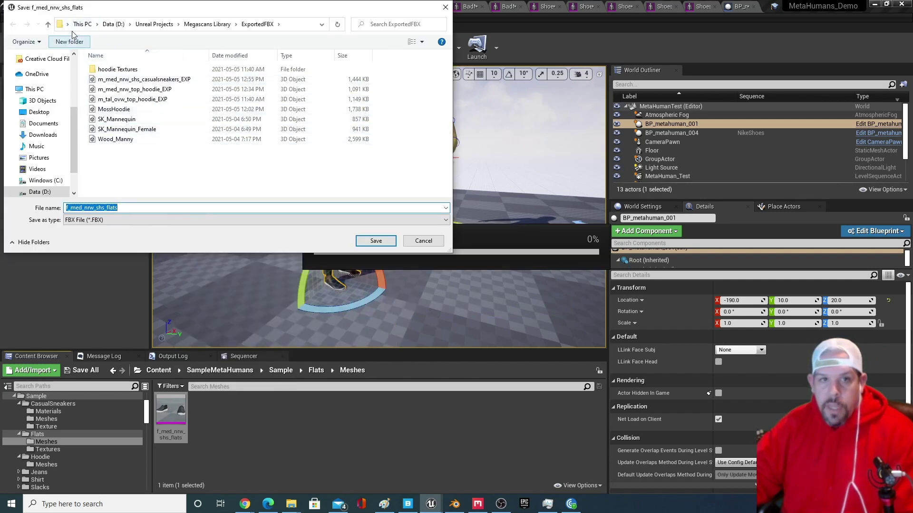
{"action": "left_click", "coordinate": [113, 23]}
{"action": "scroll", "coordinate": [133, 138], "scroll_direction": "down", "scroll_amount": 3}
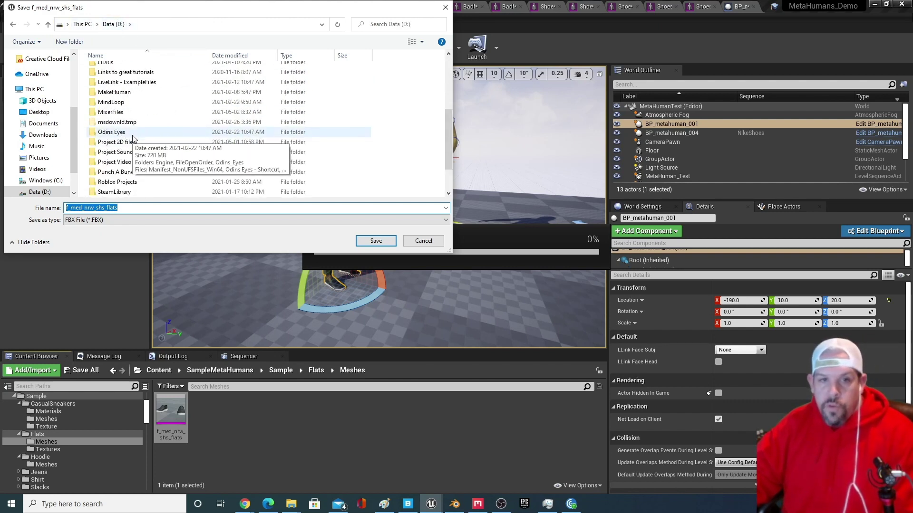
{"action": "scroll", "coordinate": [130, 133], "scroll_direction": "up", "scroll_amount": 5}
{"action": "double_click", "coordinate": [119, 88]}
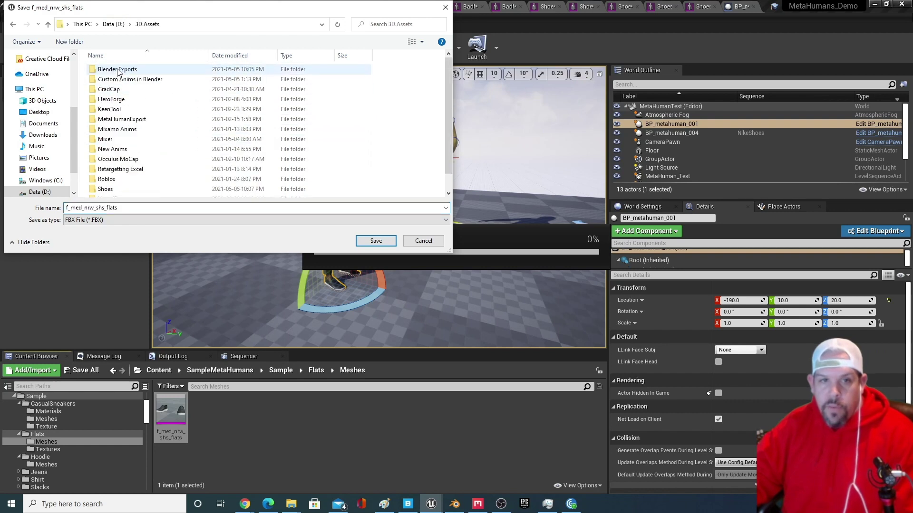
{"action": "double_click", "coordinate": [106, 189]}
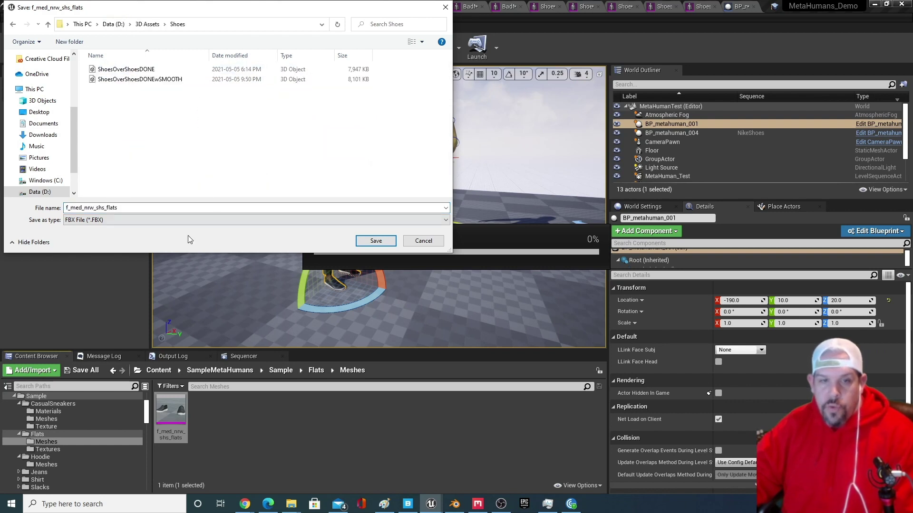
Step: Name the export file f_med_nrw_shs_flats_EXP and save it as an FBX file
{"action": "double_click", "coordinate": [96, 208]}
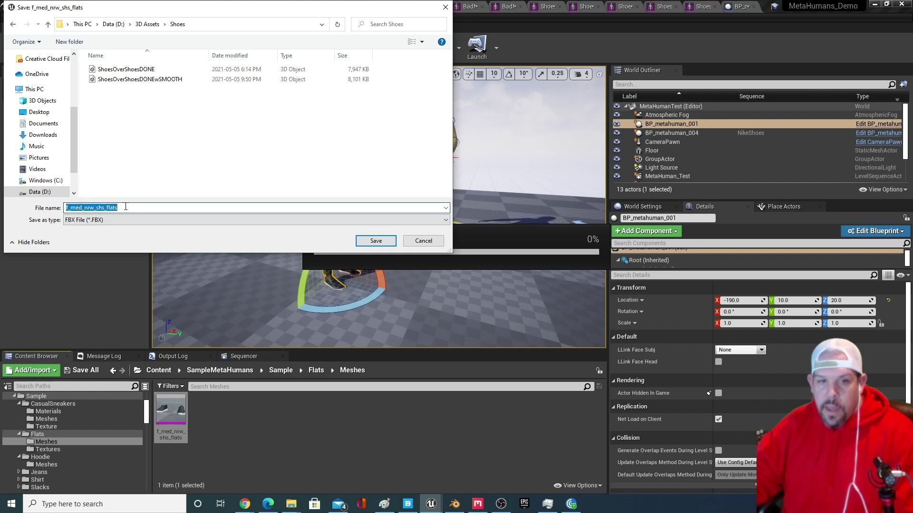
{"action": "key", "text": "End"}
{"action": "type", "text": "_E"}
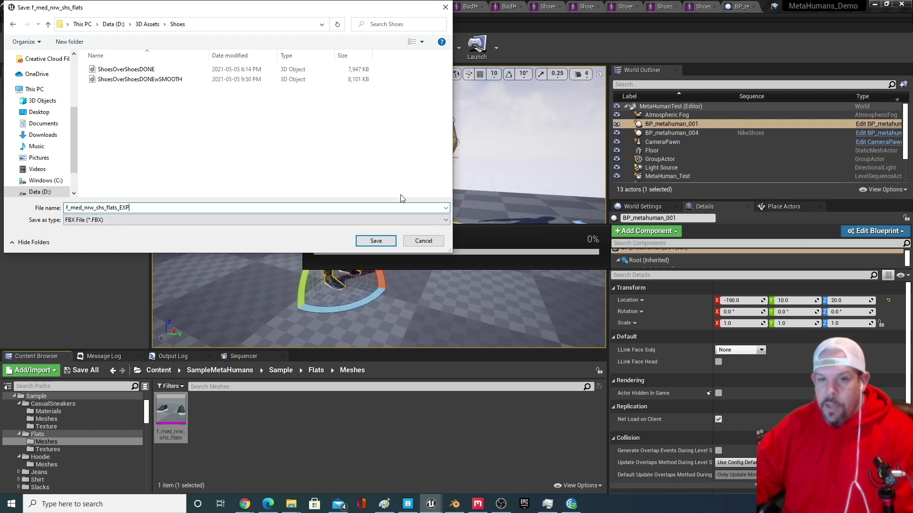
{"action": "left_click", "coordinate": [376, 241]}
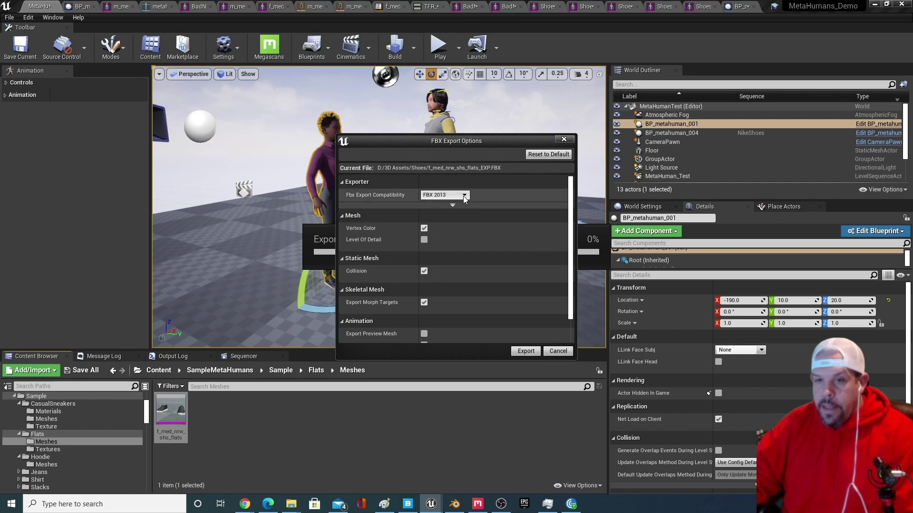
Step: Review the FBX export options and export the mesh with FBX 2013 compatibility, vertex color, collision and morph targets enabled
{"action": "scroll", "coordinate": [463, 196], "scroll_direction": "down", "scroll_amount": 2}
{"action": "scroll", "coordinate": [470, 237], "scroll_direction": "up", "scroll_amount": 2}
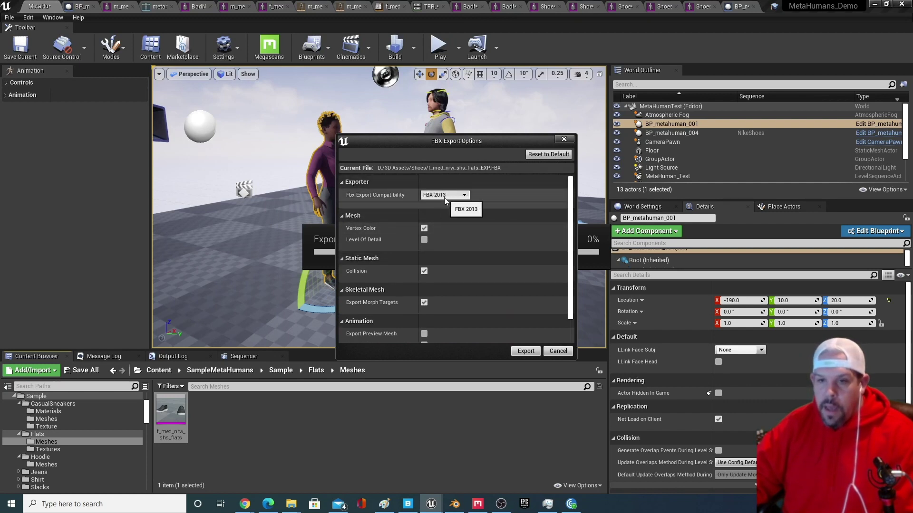
{"action": "scroll", "coordinate": [455, 236], "scroll_direction": "down", "scroll_amount": 1}
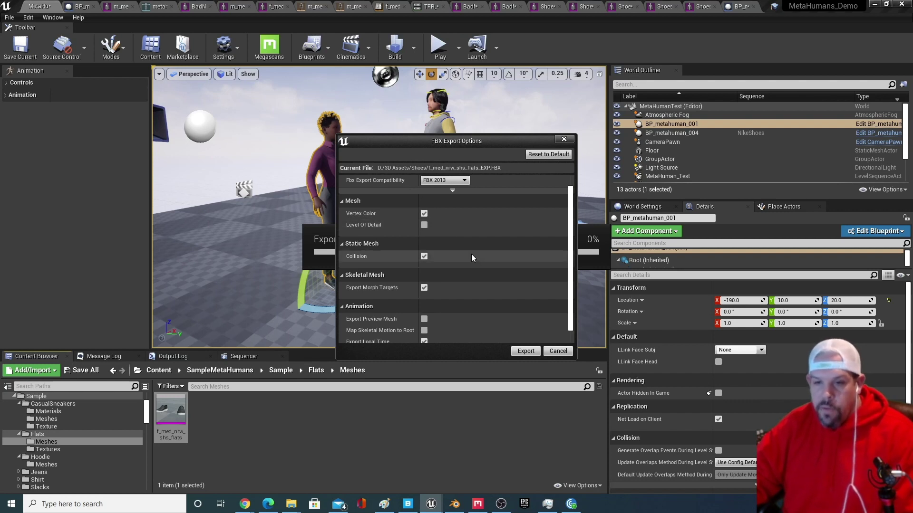
{"action": "scroll", "coordinate": [471, 255], "scroll_direction": "down", "scroll_amount": 1}
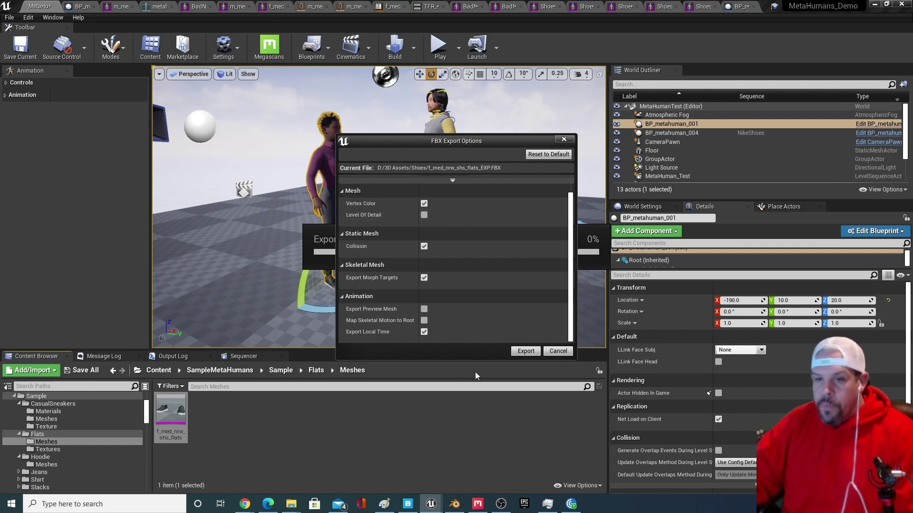
{"action": "left_click", "coordinate": [525, 351]}
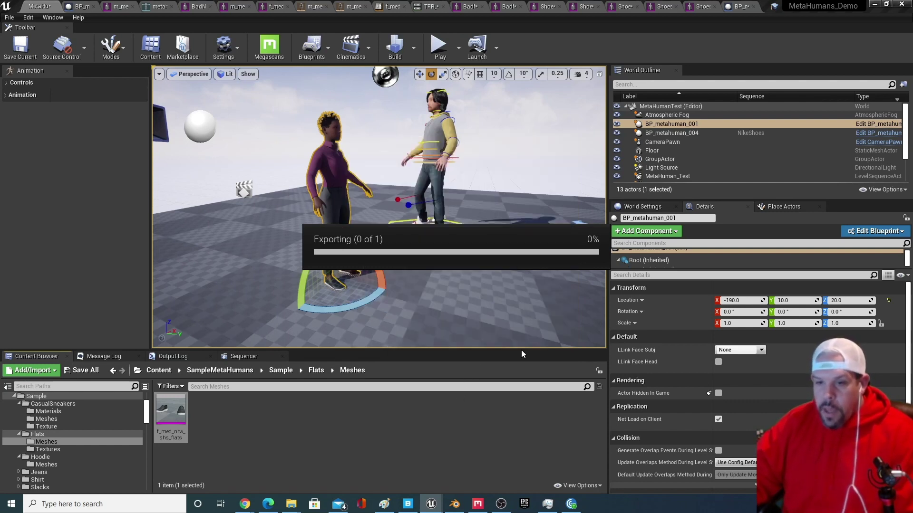
Step: Switch to Blender, start an FBX import and choose f_med_nrw_shs_flats_EXP.FBX from D:\3D Assets\Shoes
{"action": "left_click", "coordinate": [873, 7]}
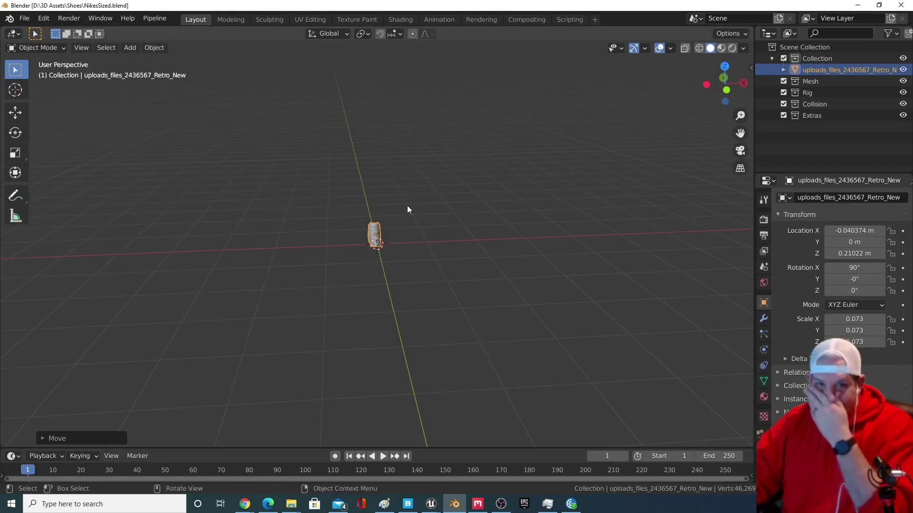
{"action": "left_click", "coordinate": [24, 18]}
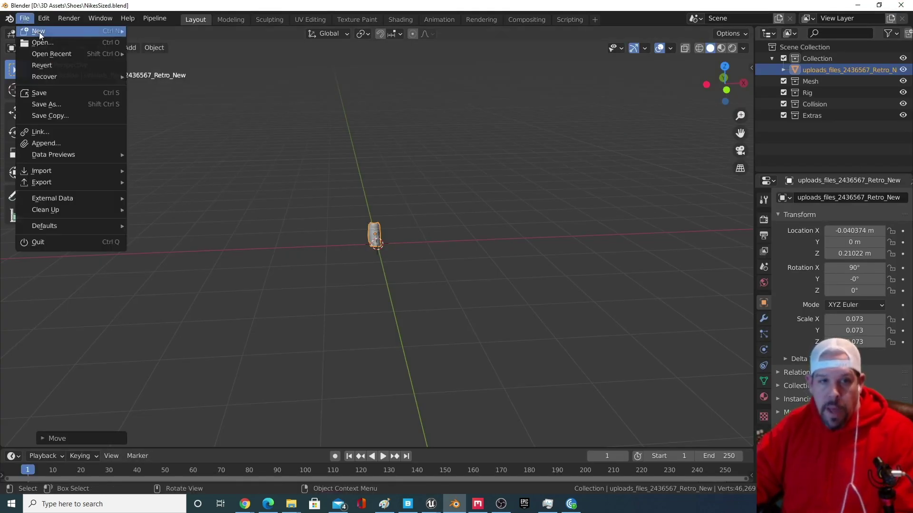
{"action": "middle_click_drag", "start_coordinate": [499, 220], "coordinate": [371, 258]}
{"action": "scroll", "coordinate": [415, 230], "scroll_direction": "up", "scroll_amount": 5}
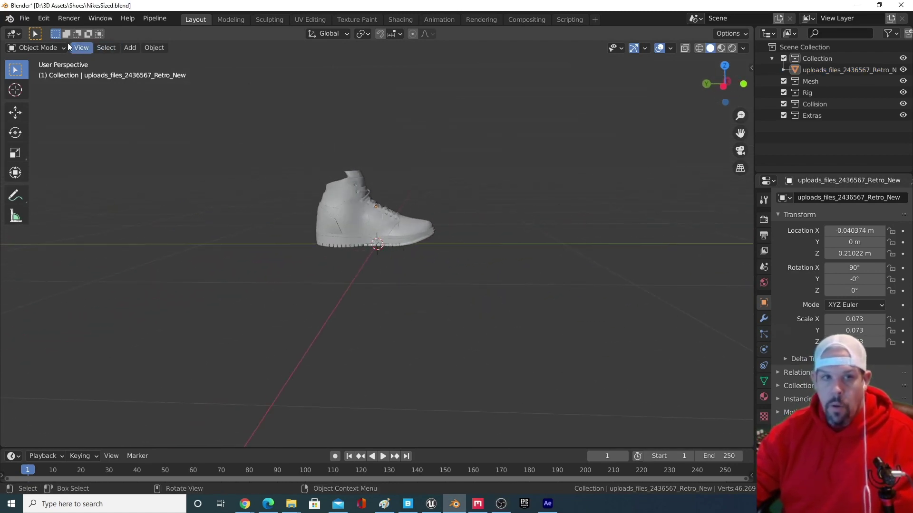
{"action": "left_click", "coordinate": [24, 18]}
{"action": "mouse_move", "coordinate": [38, 56]}
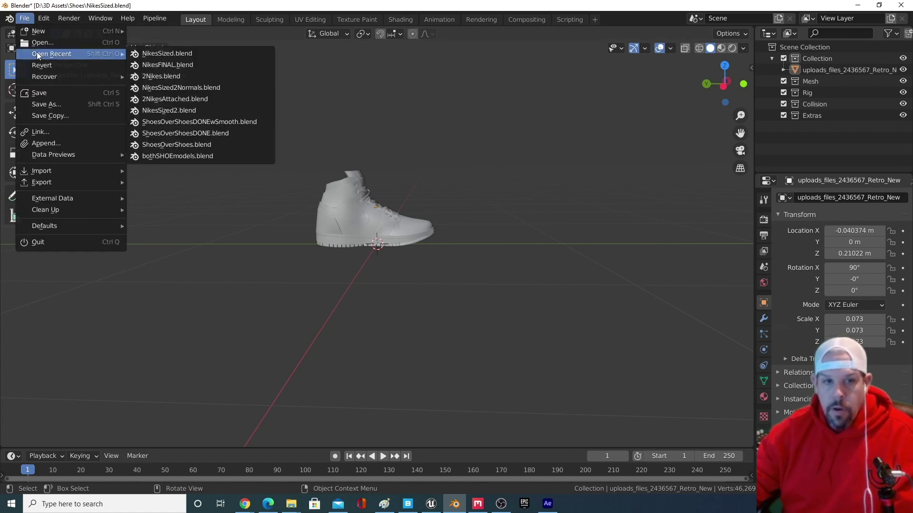
{"action": "mouse_move", "coordinate": [82, 171]}
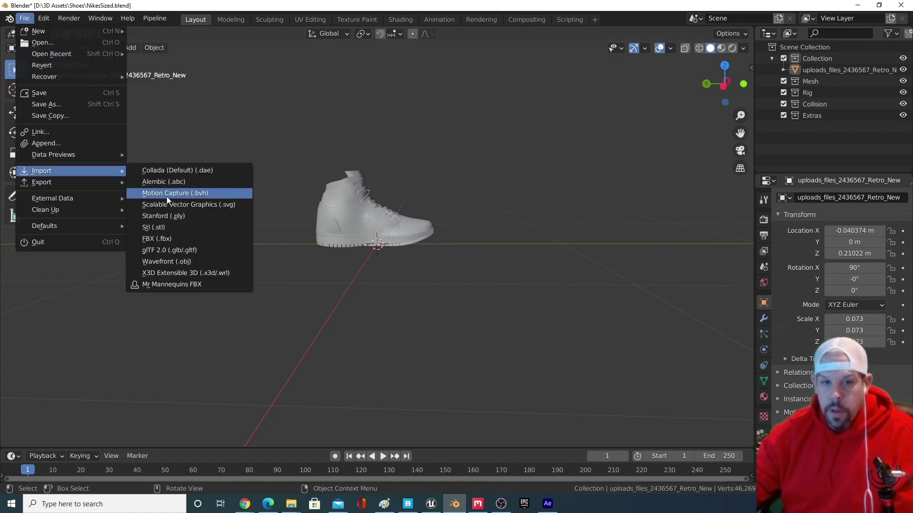
{"action": "left_click", "coordinate": [207, 242]}
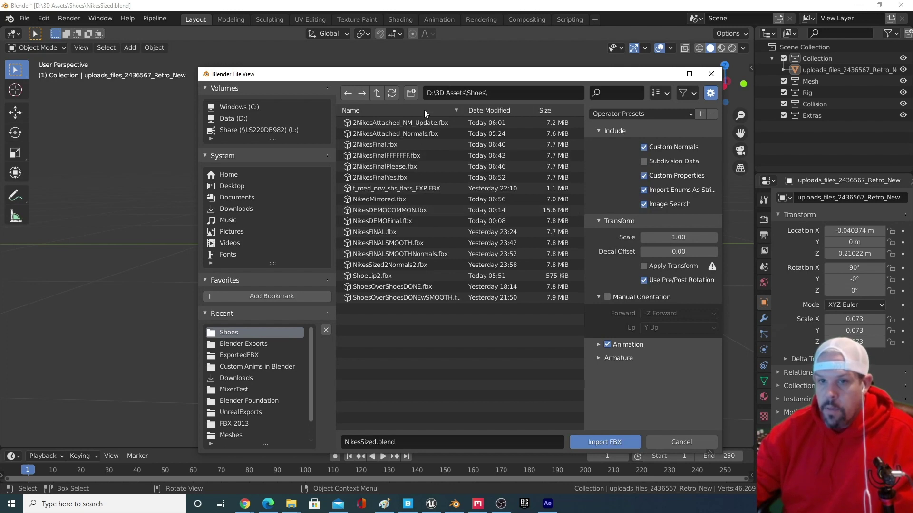
{"action": "left_click", "coordinate": [402, 190]}
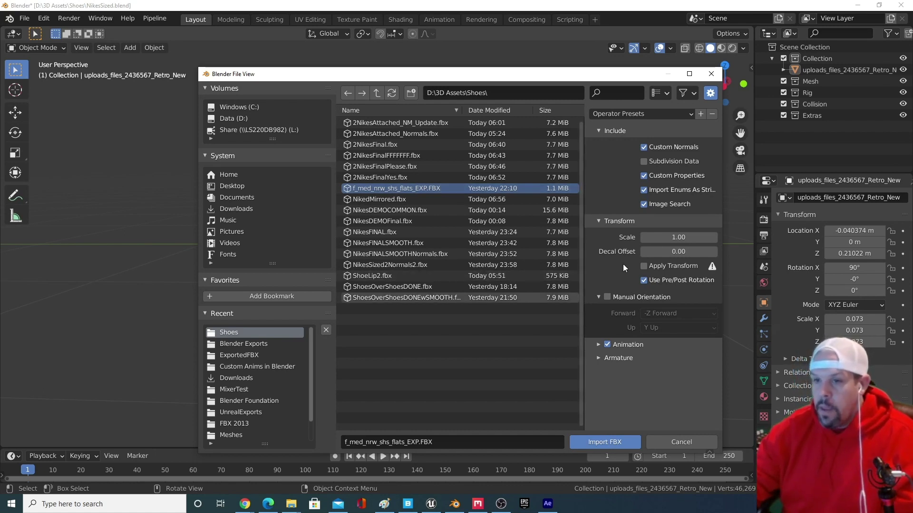
Step: Enable manual orientation for the FBX import, with -X Forward and Z Up
{"action": "left_click", "coordinate": [608, 297]}
{"action": "left_click", "coordinate": [663, 314]}
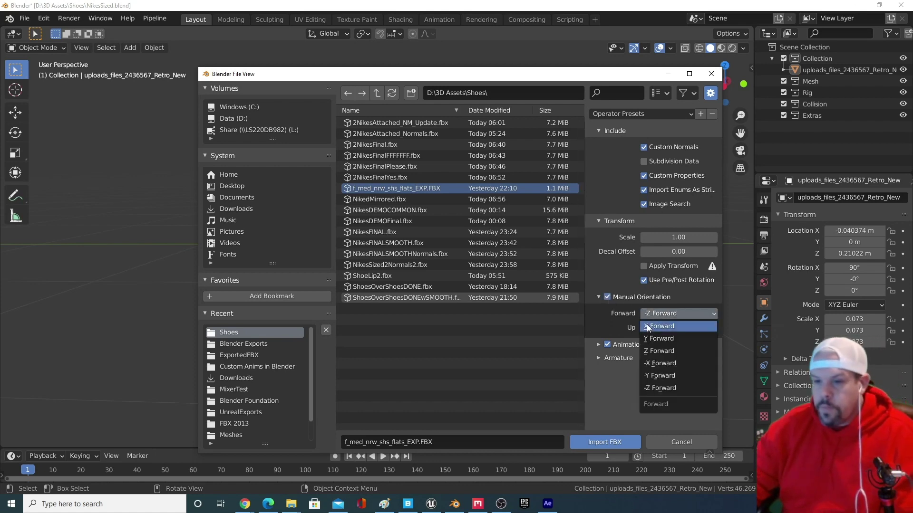
{"action": "left_click", "coordinate": [664, 363]}
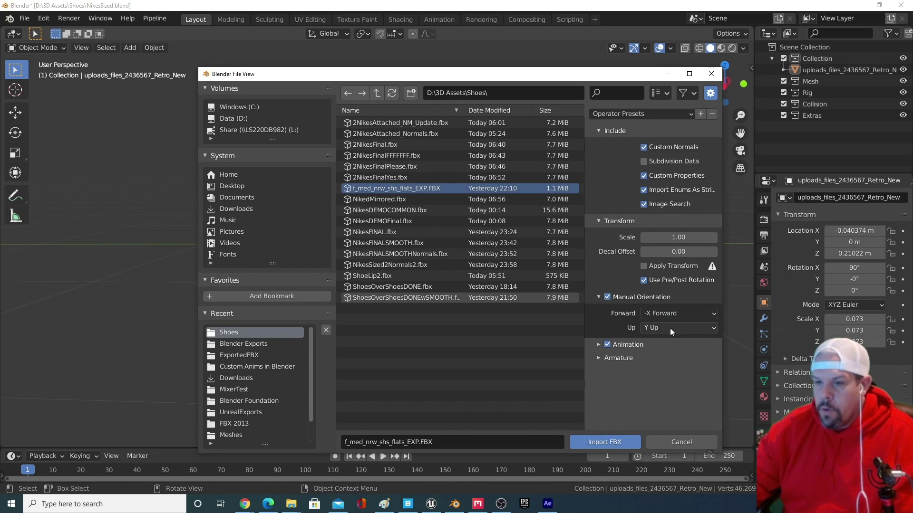
{"action": "left_click", "coordinate": [669, 328]}
{"action": "key", "text": "z"}
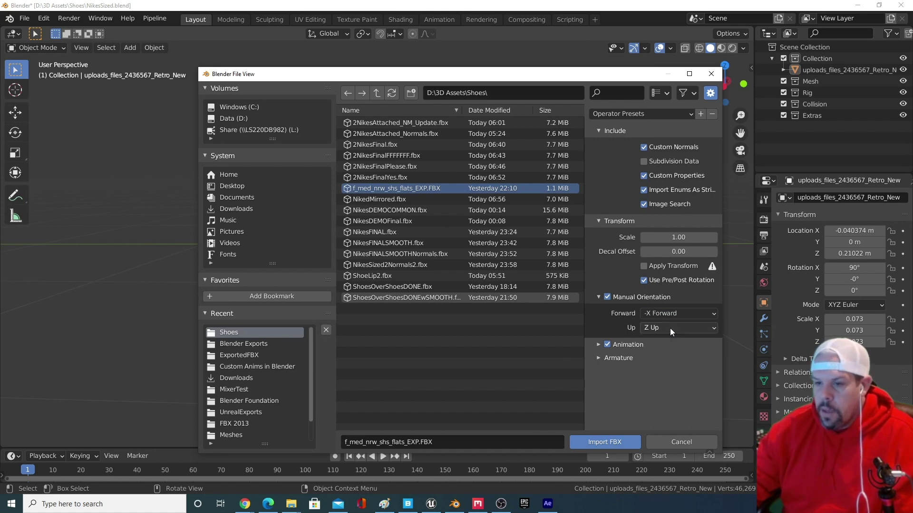
Step: Set the armature's primary bone axis to X and secondary bone axis to Y, and import the FBX
{"action": "left_click", "coordinate": [597, 358]}
{"action": "scroll", "coordinate": [603, 350], "scroll_direction": "down", "scroll_amount": 1}
{"action": "left_click", "coordinate": [644, 418]}
{"action": "left_click", "coordinate": [657, 409]}
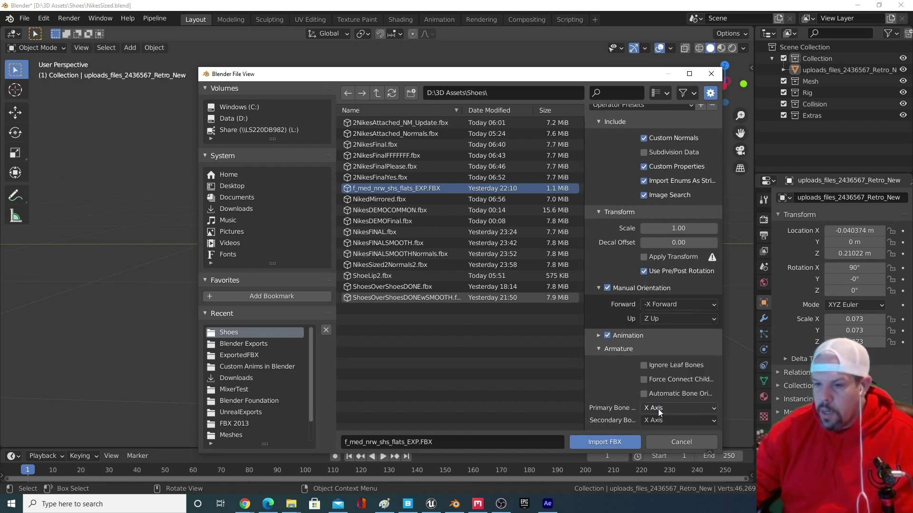
{"action": "left_click", "coordinate": [675, 423]}
{"action": "key", "text": "y"}
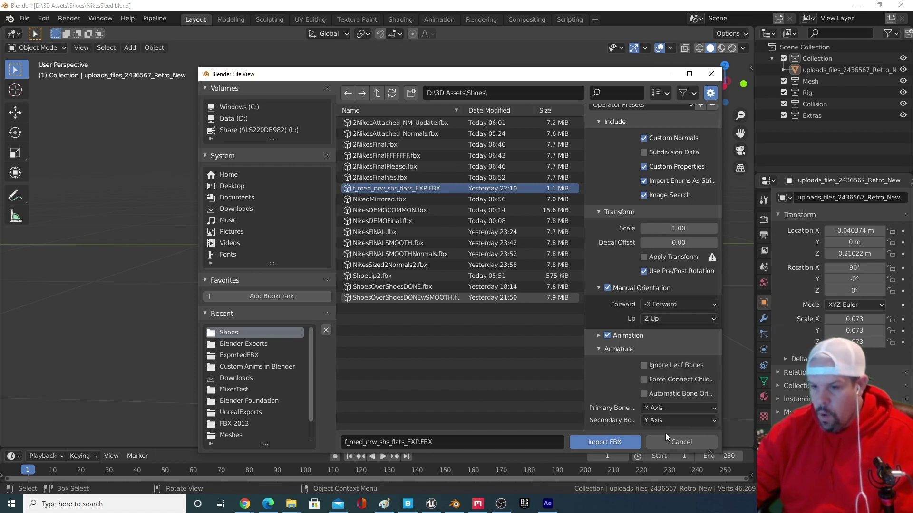
{"action": "left_click", "coordinate": [607, 441]}
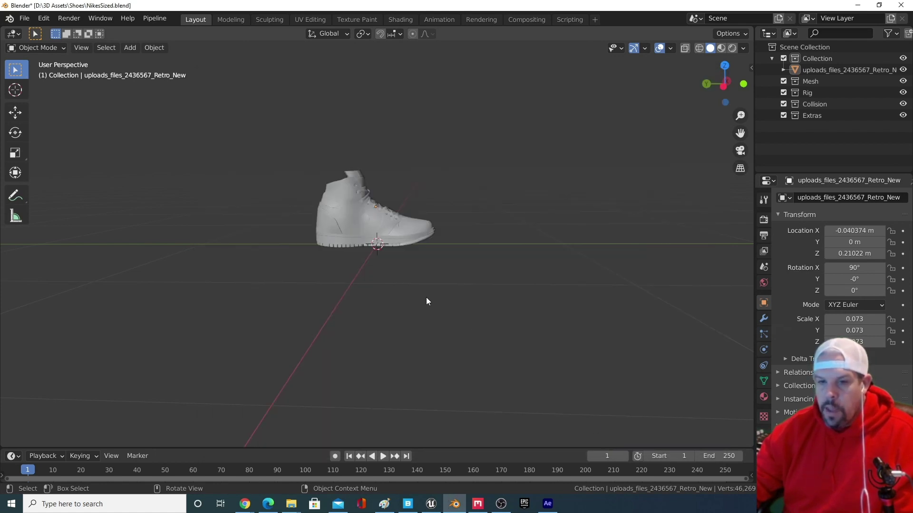
Step: Rotate the Jordan shoe's whole mesh about global Z in Edit Mode so its toe faces forward like the flats
{"action": "mouse_move", "coordinate": [383, 249]}
{"action": "middle_mouse_down"}
{"action": "mouse_move", "coordinate": [351, 261]}
{"action": "mouse_move", "coordinate": [215, 255]}
{"action": "mouse_move", "coordinate": [484, 253]}
{"action": "mouse_move", "coordinate": [389, 255]}
{"action": "middle_mouse_up"}
{"action": "scroll", "coordinate": [388, 240], "scroll_direction": "up", "scroll_amount": 2}
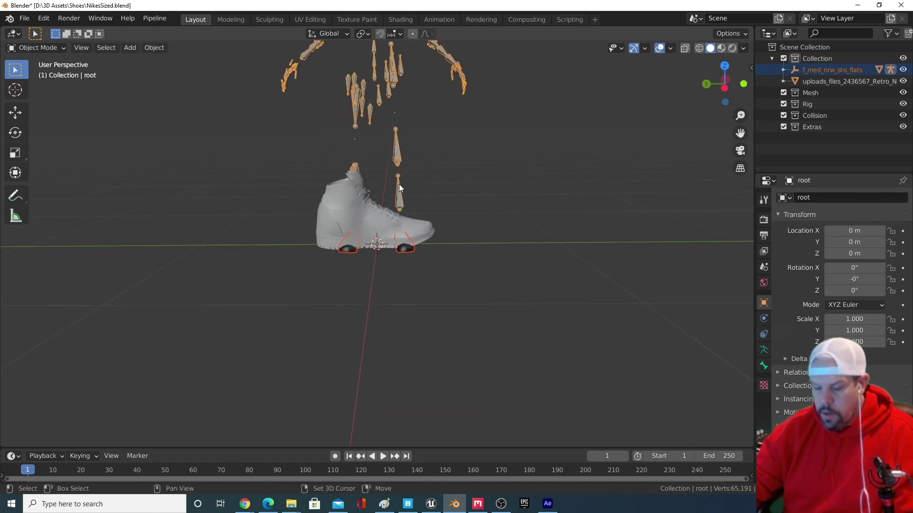
{"action": "middle_click_drag", "start_coordinate": [397, 194], "coordinate": [413, 295], "text": "shift"}
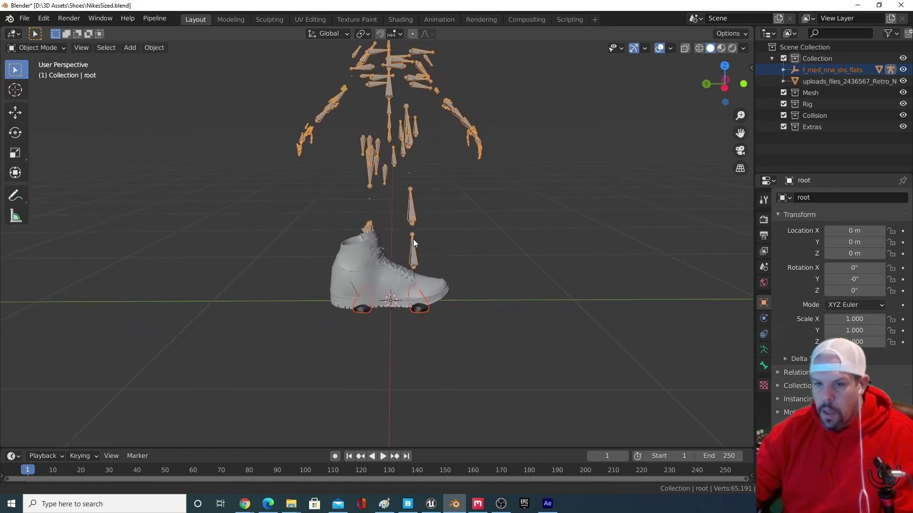
{"action": "scroll", "coordinate": [413, 295], "scroll_direction": "up", "scroll_amount": 1}
{"action": "scroll", "coordinate": [416, 288], "scroll_direction": "down", "scroll_amount": 1}
{"action": "left_click", "coordinate": [379, 275]}
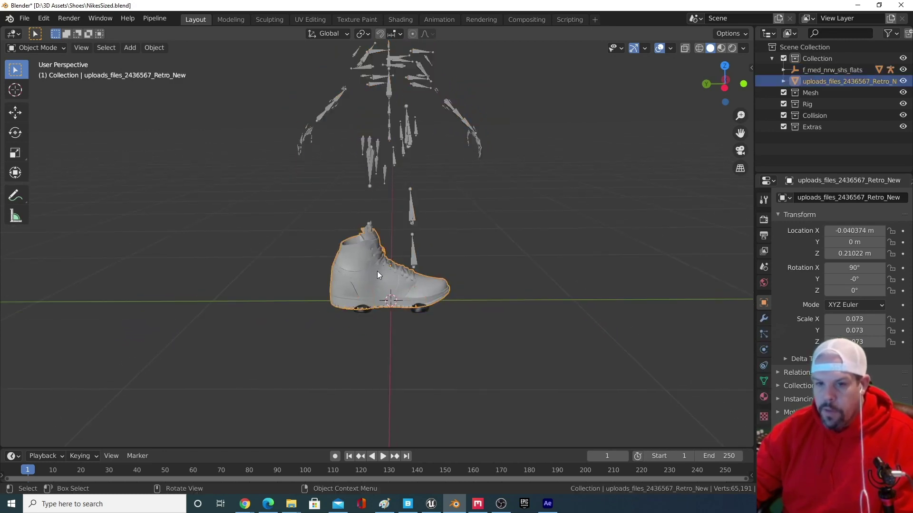
{"action": "left_click", "coordinate": [36, 47]}
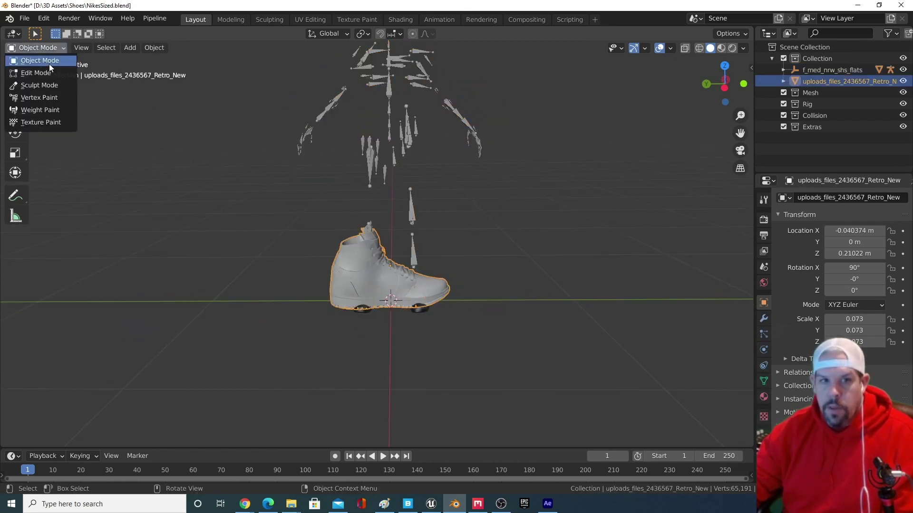
{"action": "left_click", "coordinate": [33, 73]}
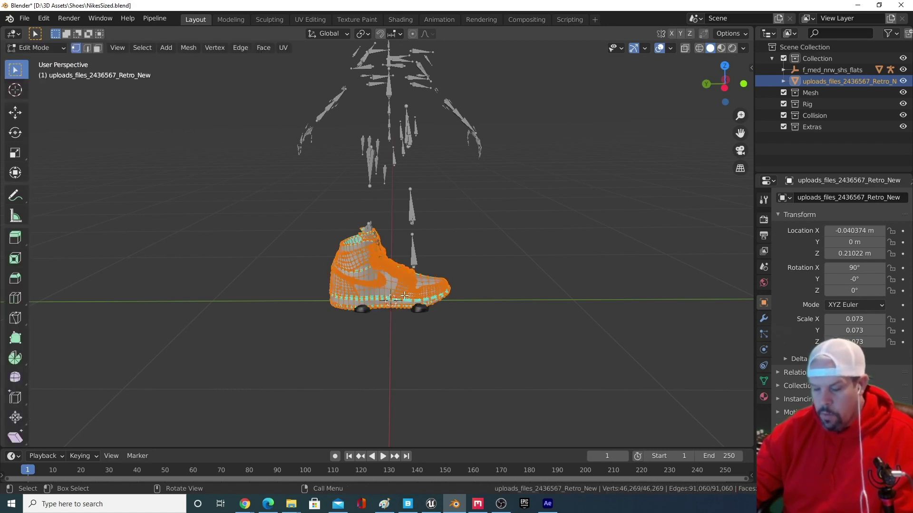
{"action": "key", "text": "r"}
{"action": "key", "text": "z"}
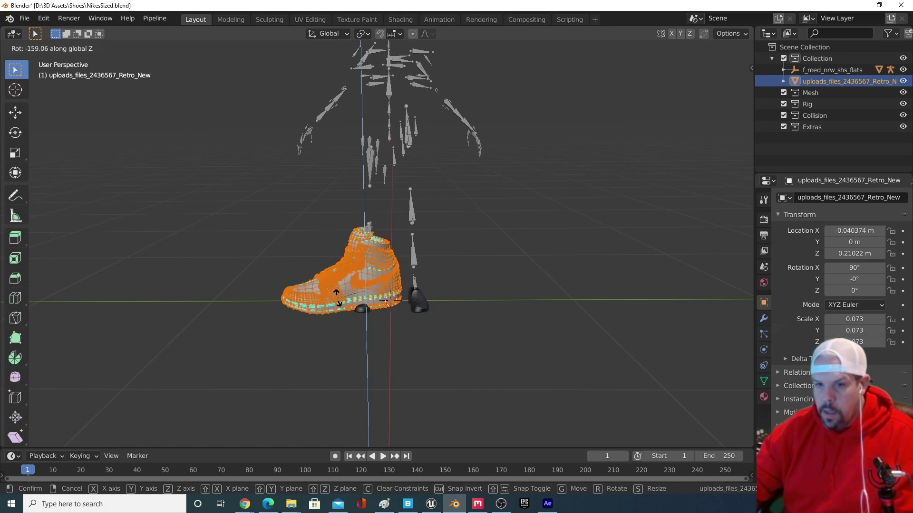
{"action": "left_click", "coordinate": [364, 302]}
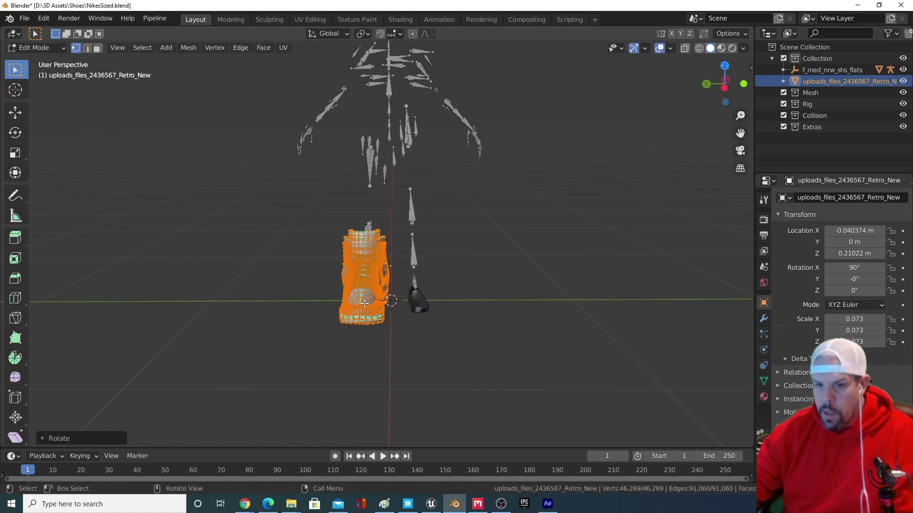
Step: Scale the Jordan mesh uniformly to about 0.46 and move it about -0.27 m along Y over the opposite flat
{"action": "key", "text": "s"}
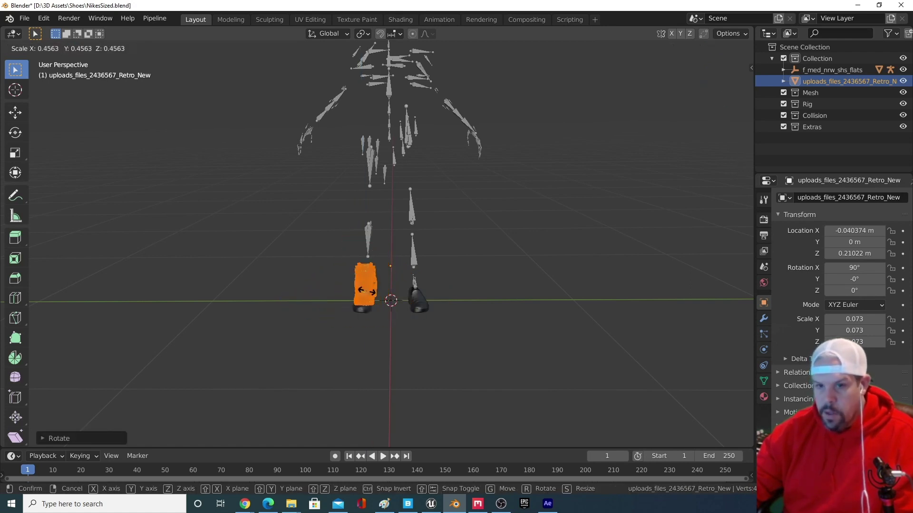
{"action": "left_click", "coordinate": [366, 290]}
{"action": "middle_click_drag", "start_coordinate": [416, 295], "coordinate": [366, 278]}
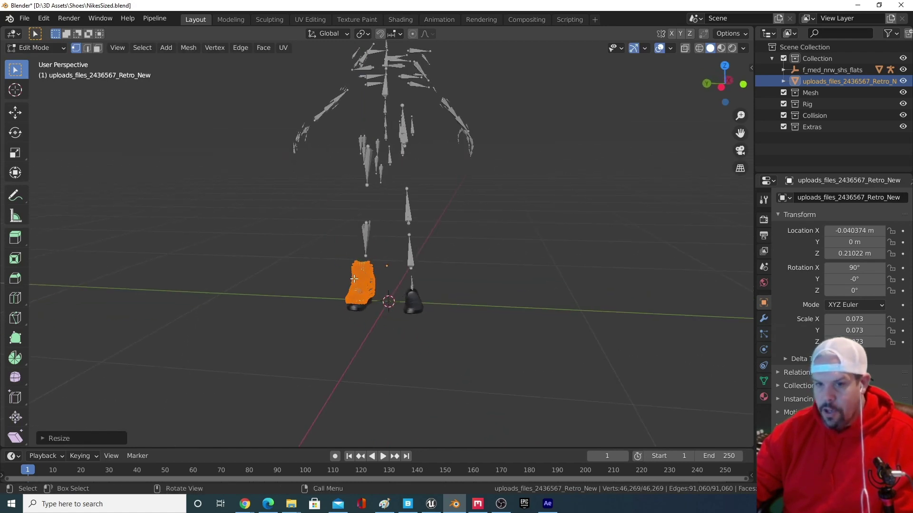
{"action": "key", "text": "g"}
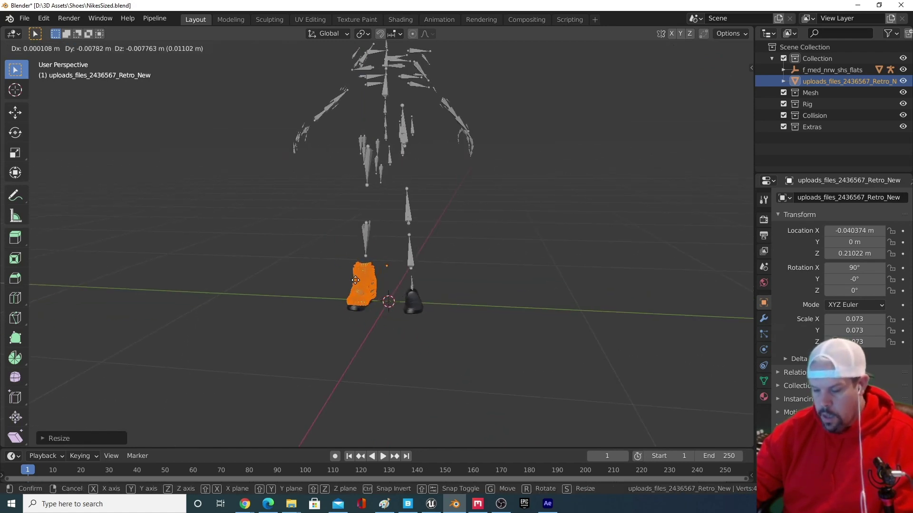
{"action": "key", "text": "y"}
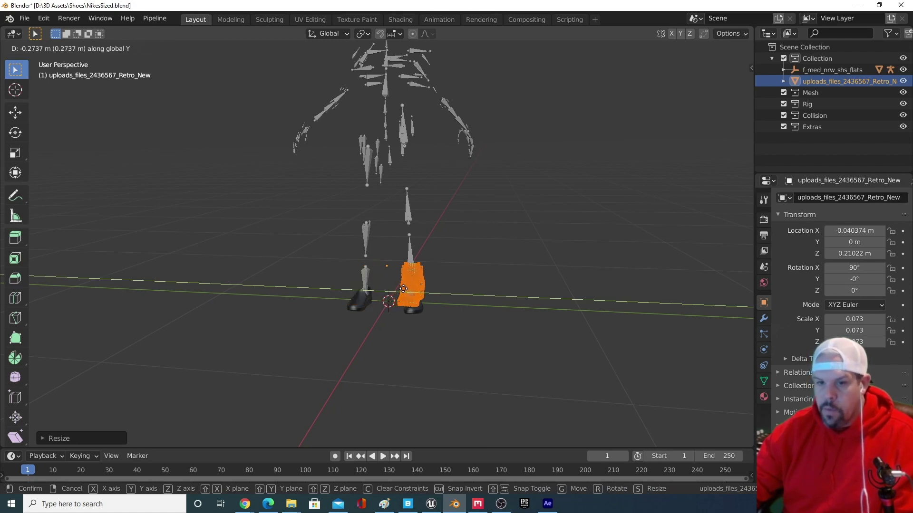
{"action": "left_click", "coordinate": [404, 289]}
Step: Lower the Jordan mesh along Z to the flat's sole level and nudge it into place over that flat
{"action": "middle_click_drag", "start_coordinate": [418, 301], "coordinate": [481, 306]}
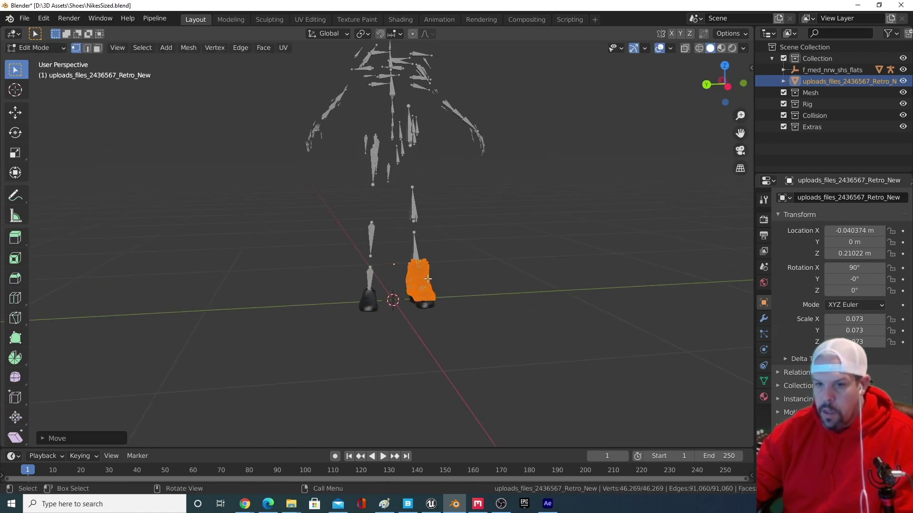
{"action": "key", "text": "g"}
{"action": "key", "text": "z"}
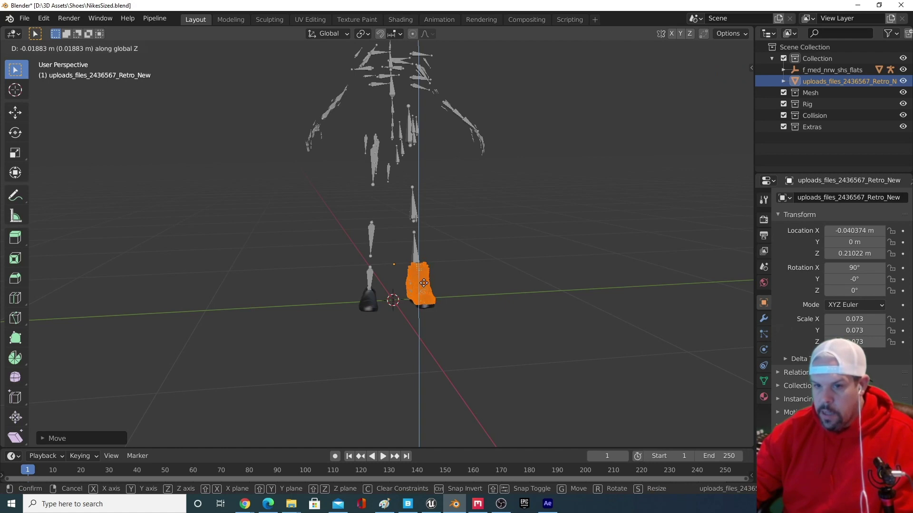
{"action": "left_click", "coordinate": [423, 286]}
{"action": "mouse_move", "coordinate": [423, 286]}
{"action": "middle_mouse_down"}
{"action": "mouse_move", "coordinate": [464, 299]}
{"action": "mouse_move", "coordinate": [406, 227]}
{"action": "mouse_move", "coordinate": [419, 285]}
{"action": "mouse_move", "coordinate": [452, 302]}
{"action": "mouse_move", "coordinate": [424, 302]}
{"action": "middle_mouse_up"}
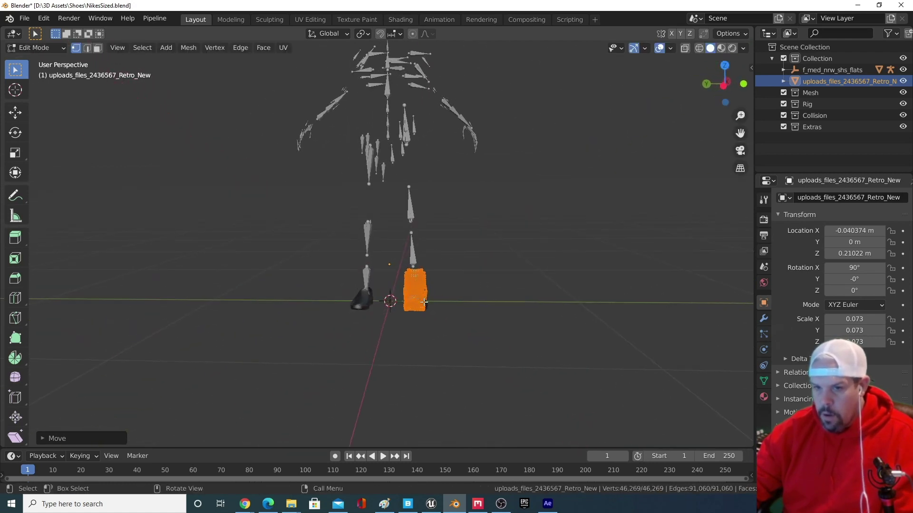
{"action": "key", "text": "g"}
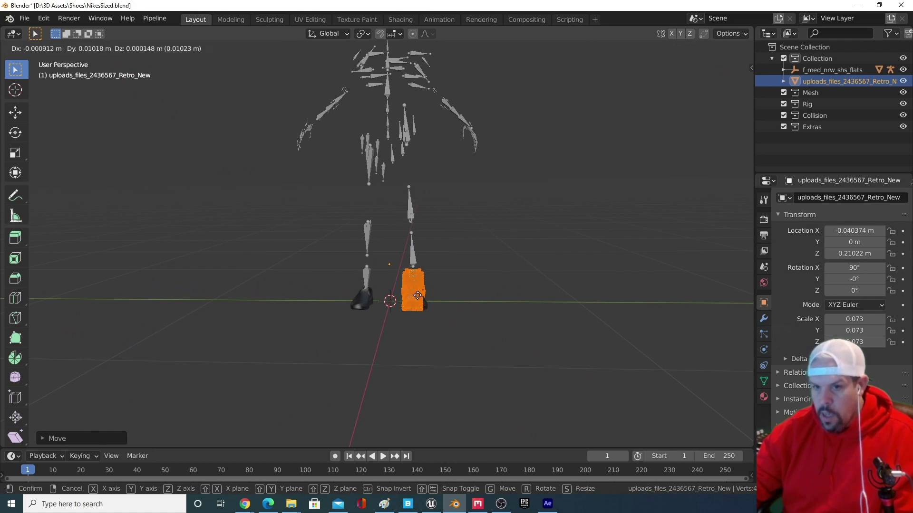
{"action": "left_click", "coordinate": [420, 296]}
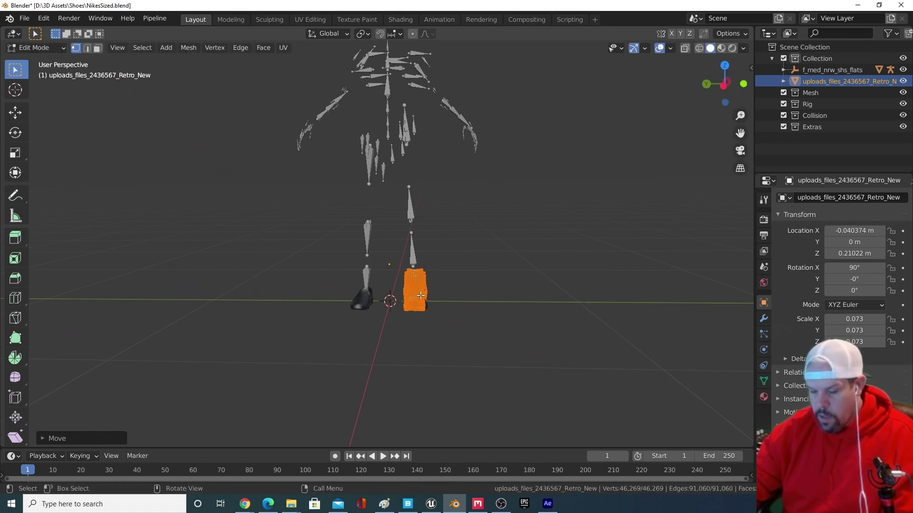
Step: Rotate the Jordan mesh about global Z to match the outward angle of the flat beneath it
{"action": "key", "text": "r"}
{"action": "key", "text": "z"}
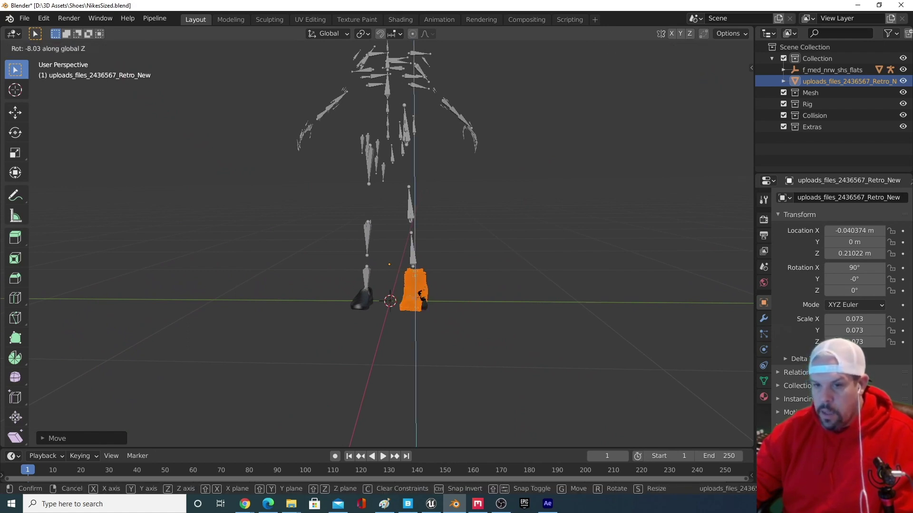
{"action": "left_click", "coordinate": [390, 291]}
Step: Reselect the entire Jordan mesh and shift it about 0.013 m along Y to center it over the flat
{"action": "middle_click_drag", "start_coordinate": [390, 291], "coordinate": [204, 282]}
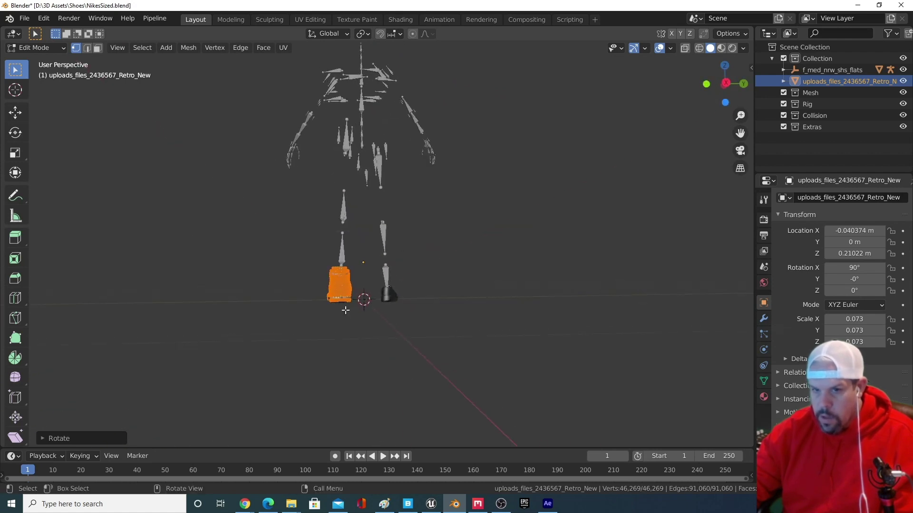
{"action": "left_click", "coordinate": [344, 288]}
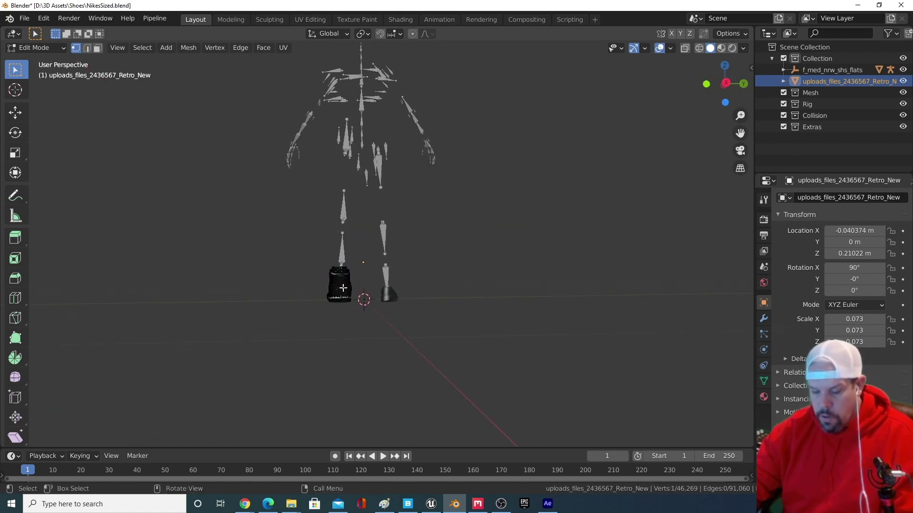
{"action": "key", "text": "a"}
{"action": "key", "text": "g"}
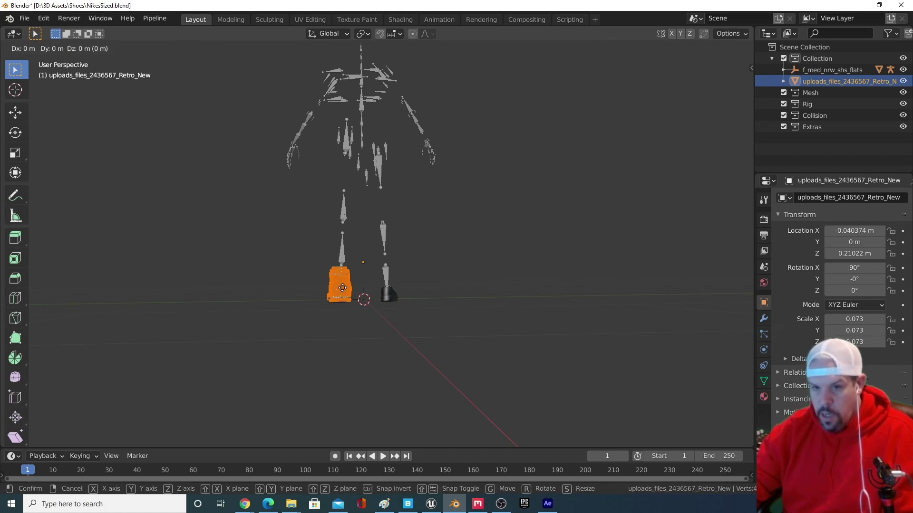
{"action": "key", "text": "y"}
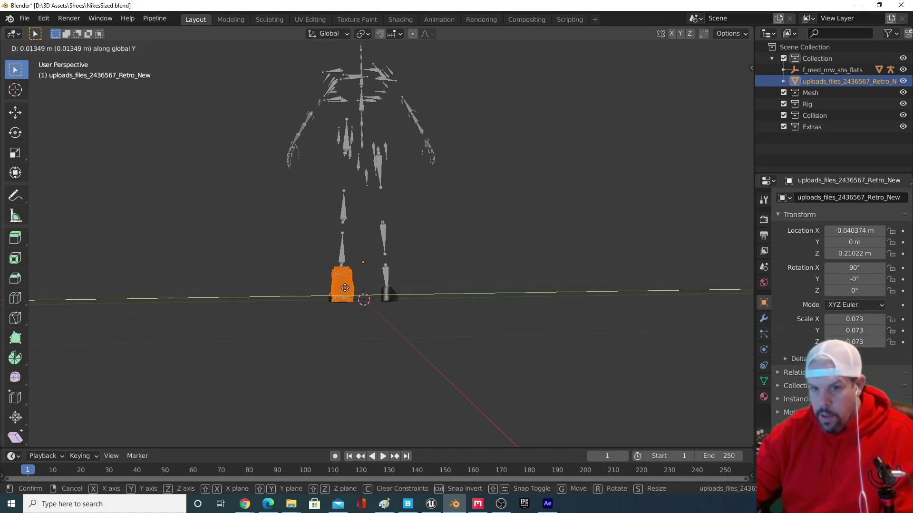
{"action": "left_click", "coordinate": [345, 288]}
{"action": "middle_click_drag", "start_coordinate": [359, 298], "coordinate": [531, 298]}
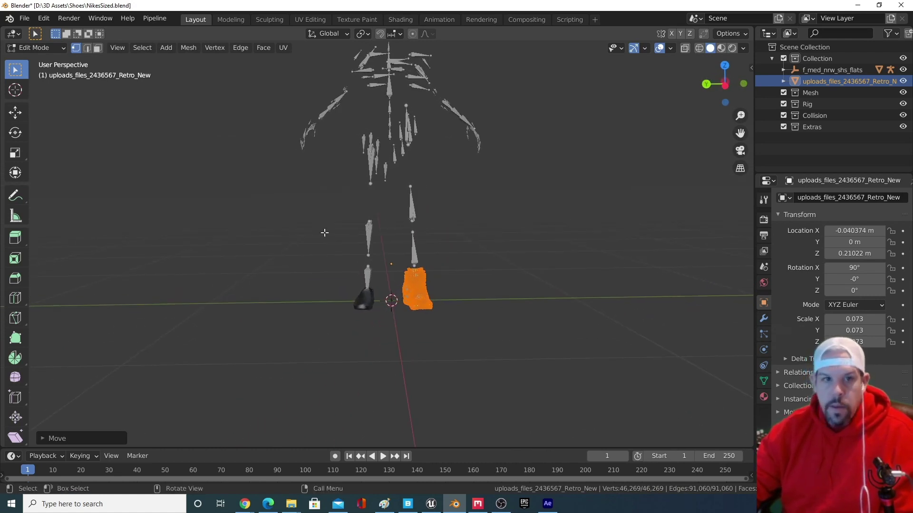
Step: Return the Jordan mesh to Object Mode and add a Mirror modifier to it
{"action": "left_click", "coordinate": [36, 47]}
{"action": "left_click", "coordinate": [56, 63]}
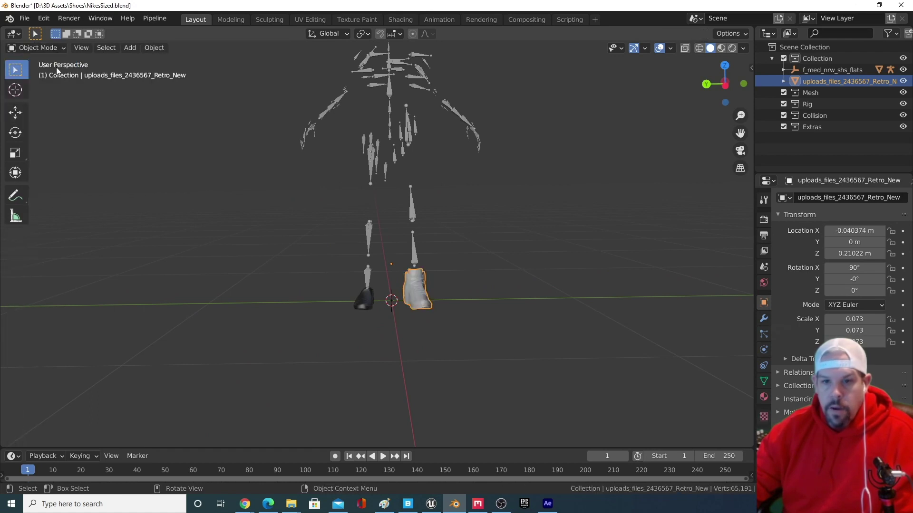
{"action": "left_click", "coordinate": [371, 332]}
{"action": "left_click", "coordinate": [420, 299]}
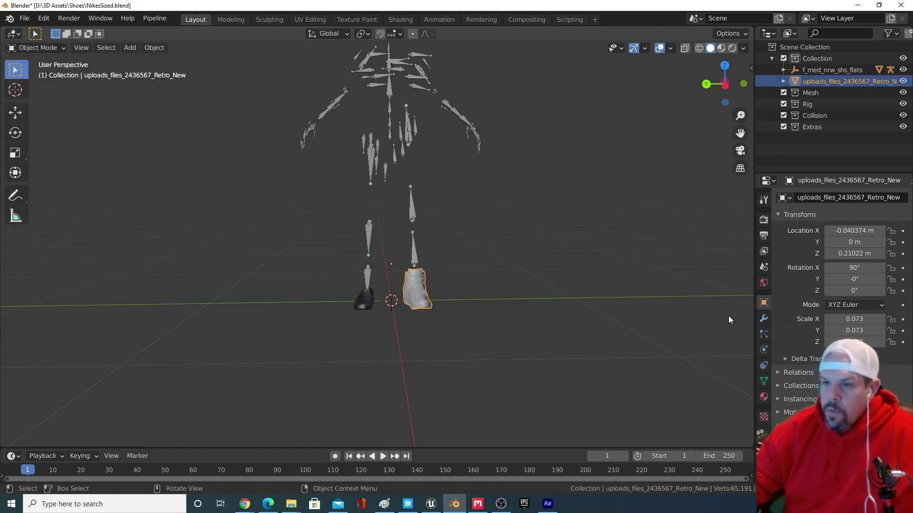
{"action": "left_click", "coordinate": [761, 321]}
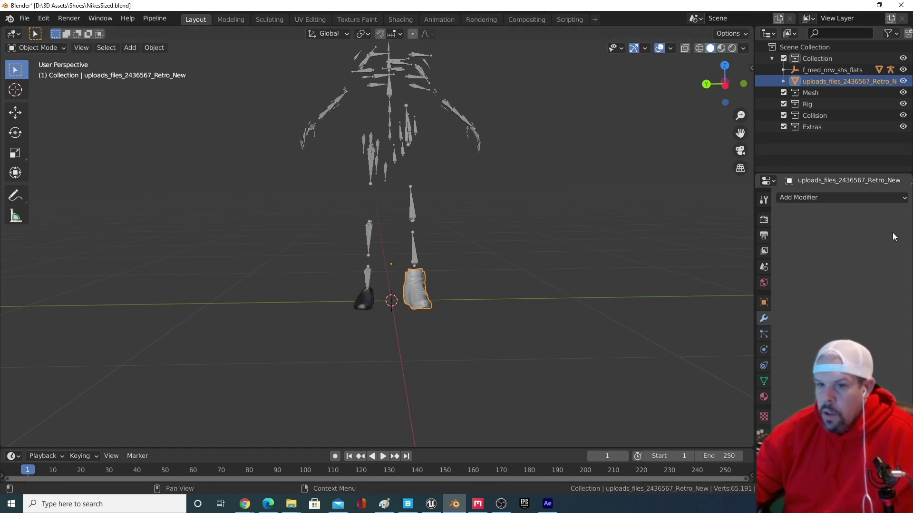
{"action": "left_click", "coordinate": [819, 197]}
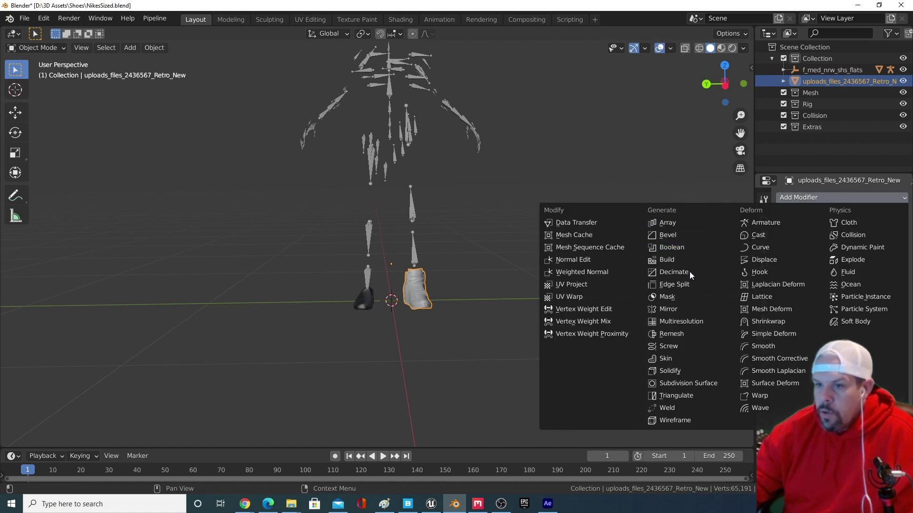
{"action": "left_click", "coordinate": [672, 309]}
Step: Set the Mirror modifier to reflect the Jordan shoe across the Z axis only, covering the other flat
{"action": "left_click", "coordinate": [835, 246]}
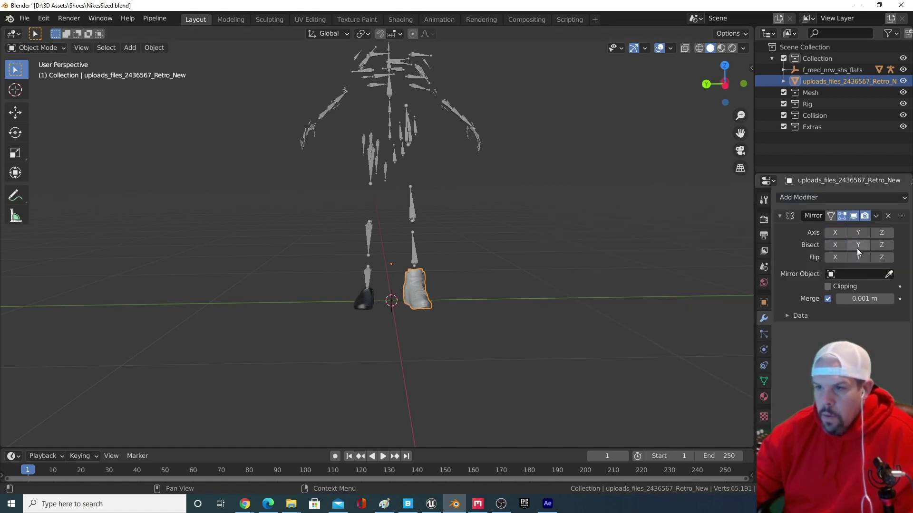
{"action": "left_click", "coordinate": [875, 232]}
{"action": "left_click", "coordinate": [875, 232]}
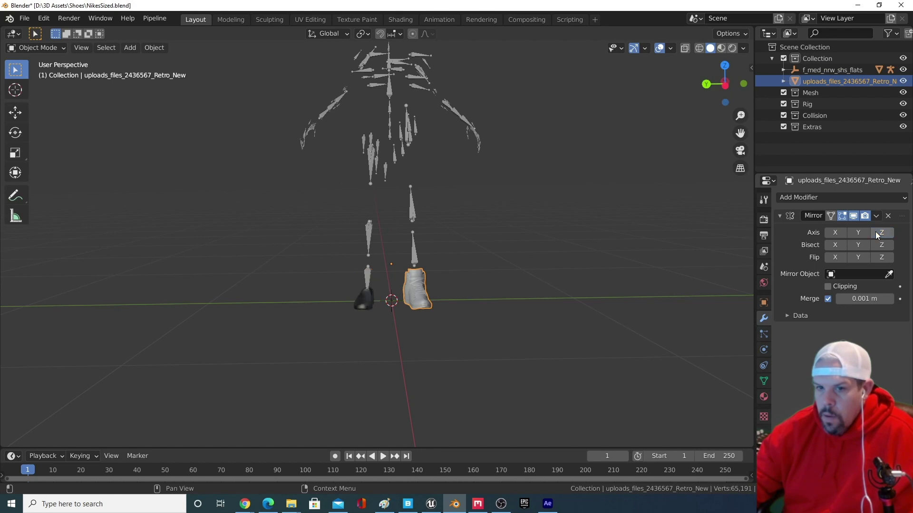
{"action": "left_click", "coordinate": [875, 232]}
{"action": "left_click", "coordinate": [876, 232]}
{"action": "left_click", "coordinate": [876, 232]}
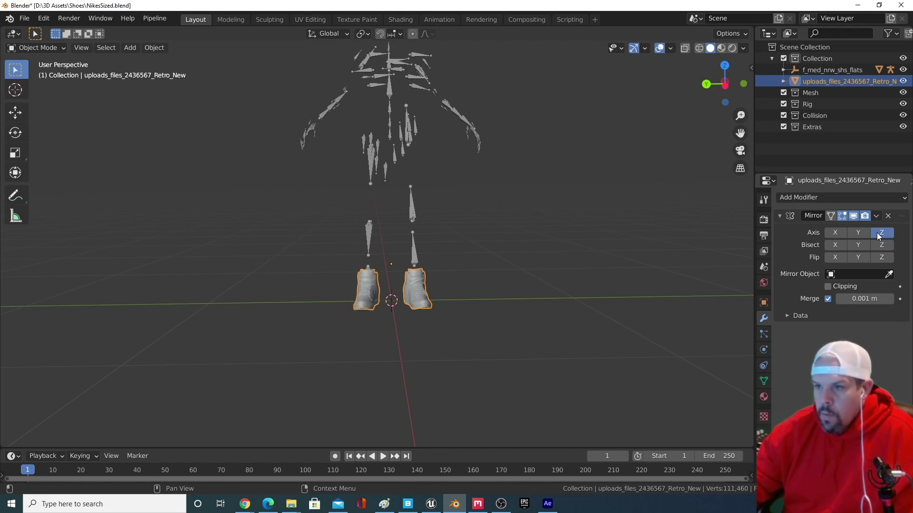
{"action": "mouse_move", "coordinate": [584, 287]}
{"action": "middle_mouse_down"}
{"action": "mouse_move", "coordinate": [430, 257]}
{"action": "mouse_move", "coordinate": [581, 278]}
{"action": "middle_mouse_up"}
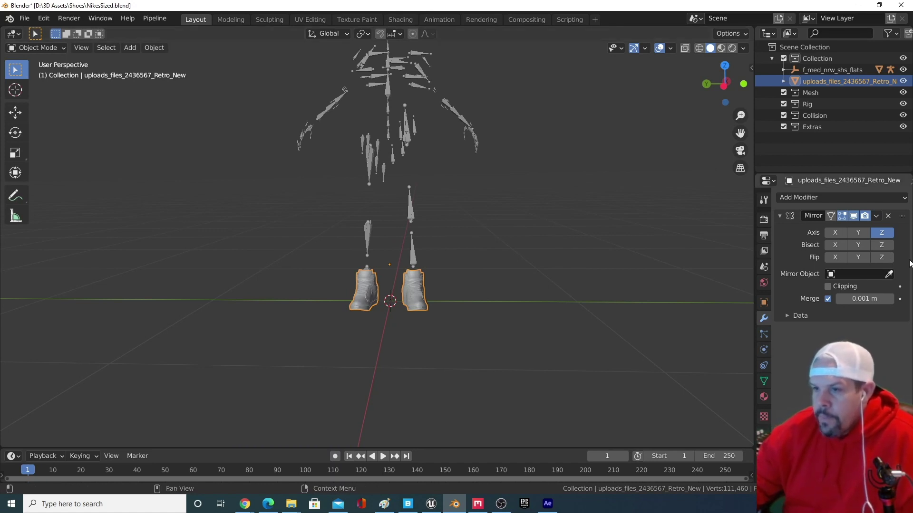
{"action": "middle_click_drag", "start_coordinate": [566, 290], "coordinate": [570, 294]}
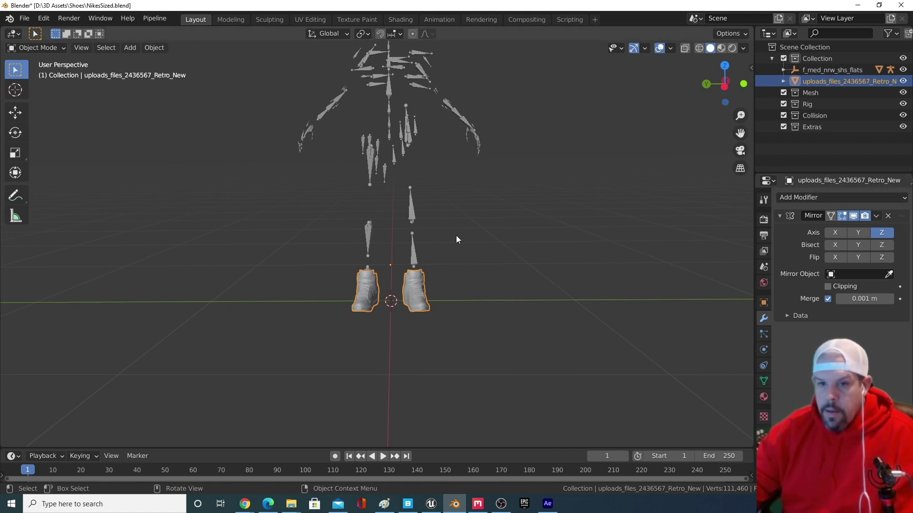
{"action": "mouse_move", "coordinate": [457, 235]}
{"action": "middle_mouse_down"}
{"action": "mouse_move", "coordinate": [457, 221]}
{"action": "mouse_move", "coordinate": [454, 232]}
{"action": "middle_mouse_up"}
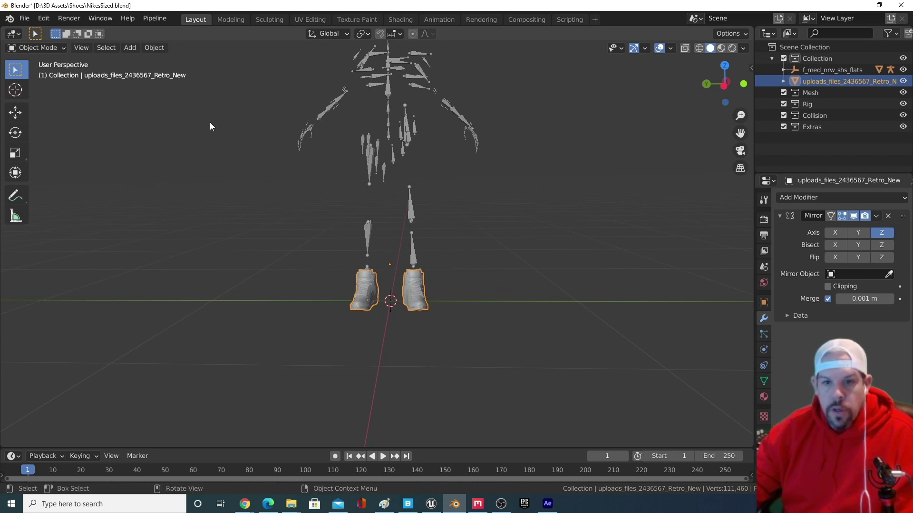
{"action": "left_click", "coordinate": [497, 293]}
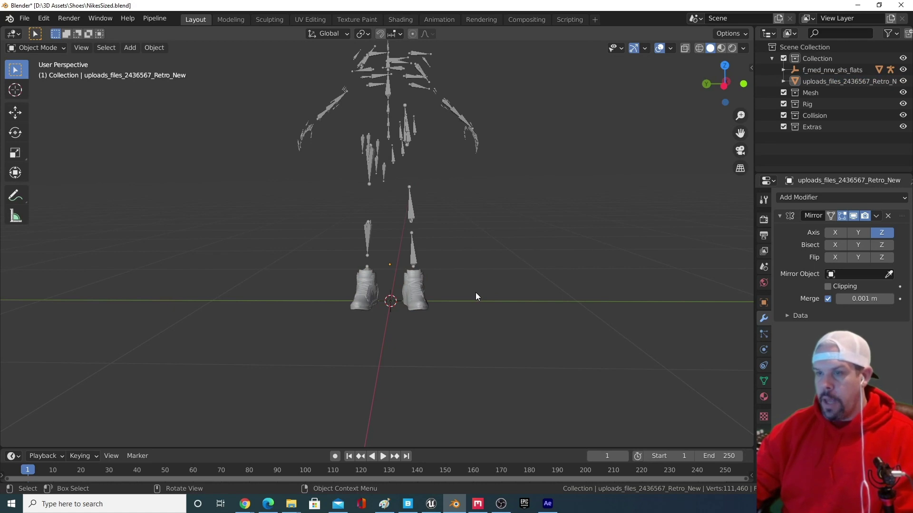
{"action": "middle_click_drag", "start_coordinate": [475, 293], "coordinate": [477, 289]}
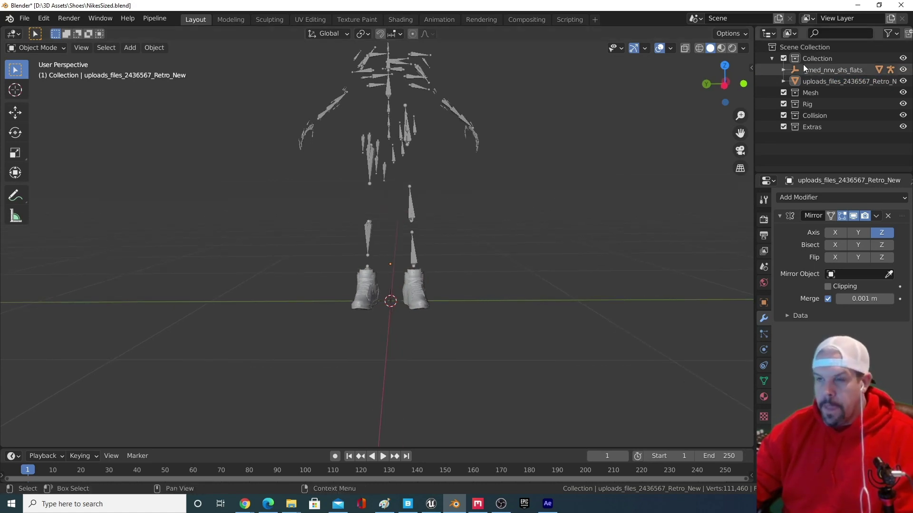
Step: Expand the flats hierarchy in the Outliner and add an Armature modifier to the Jordan mesh with root as its object
{"action": "left_click", "coordinate": [783, 81]}
{"action": "left_click", "coordinate": [783, 70]}
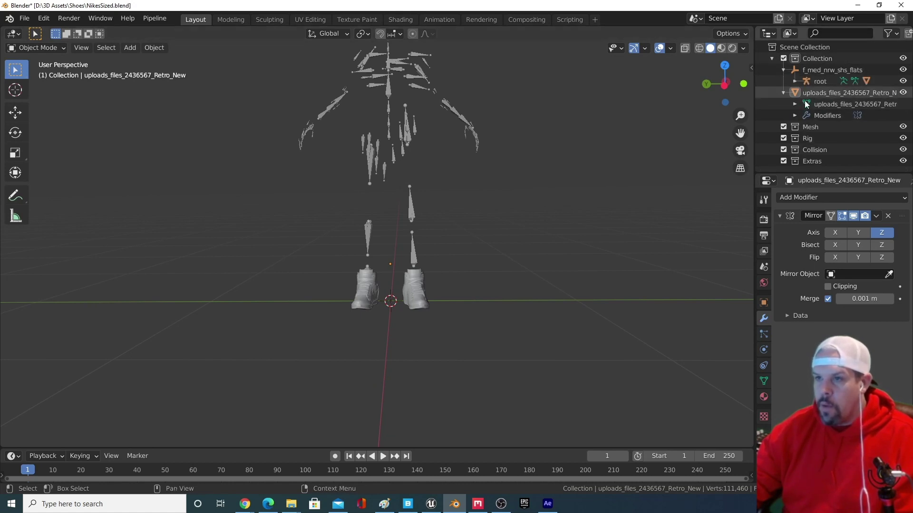
{"action": "left_click", "coordinate": [796, 84]}
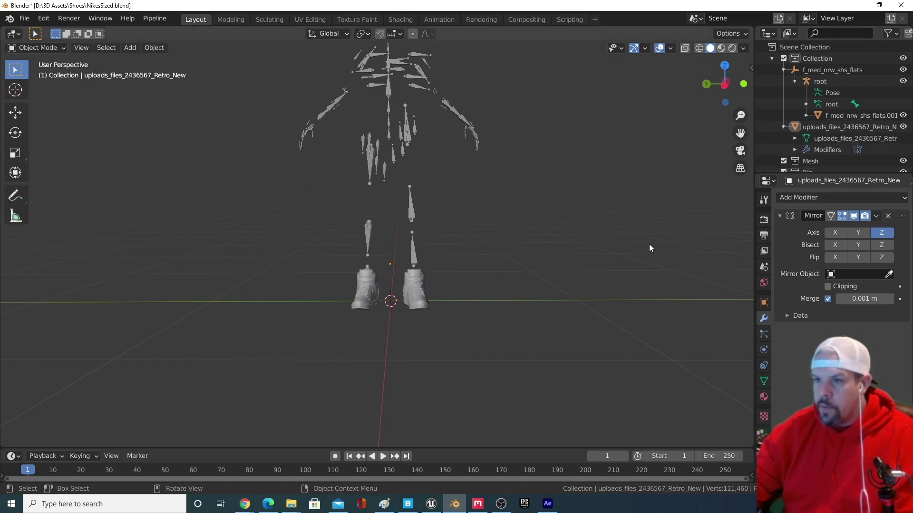
{"action": "left_click", "coordinate": [828, 127]}
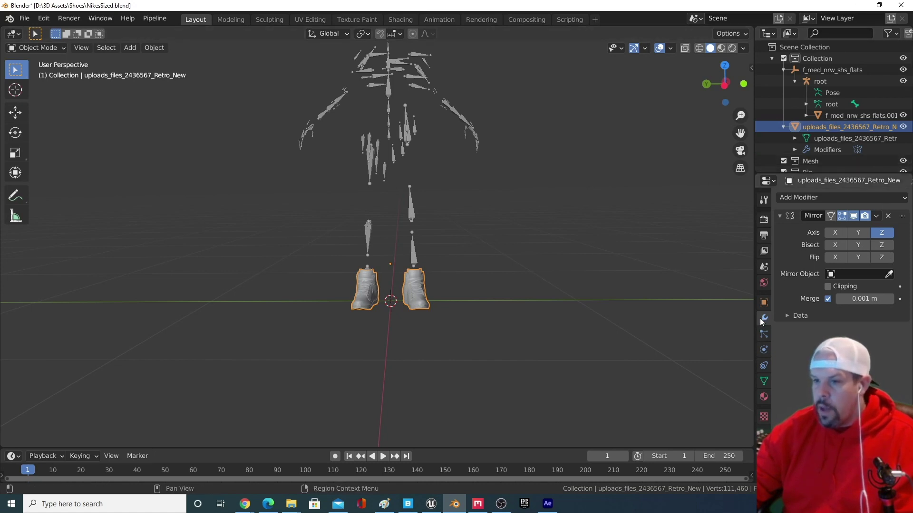
{"action": "left_click", "coordinate": [830, 200]}
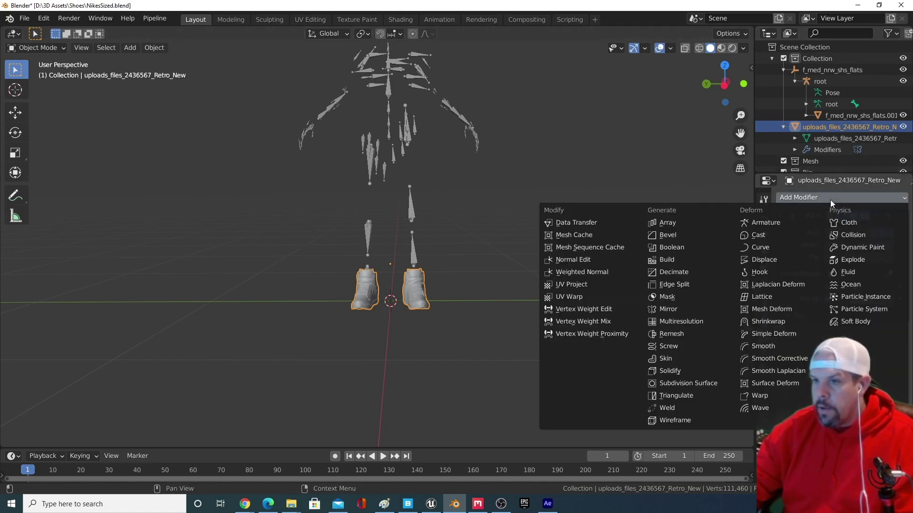
{"action": "left_click", "coordinate": [770, 223]}
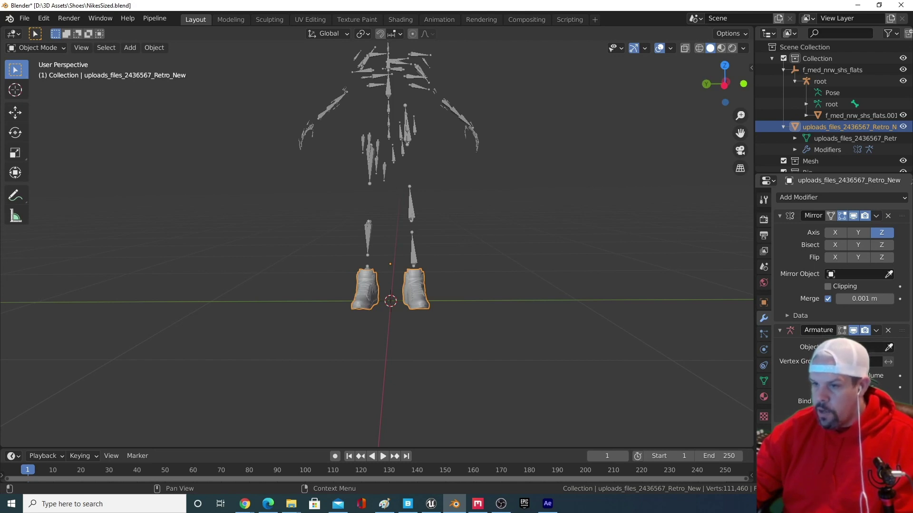
{"action": "left_click", "coordinate": [846, 347]}
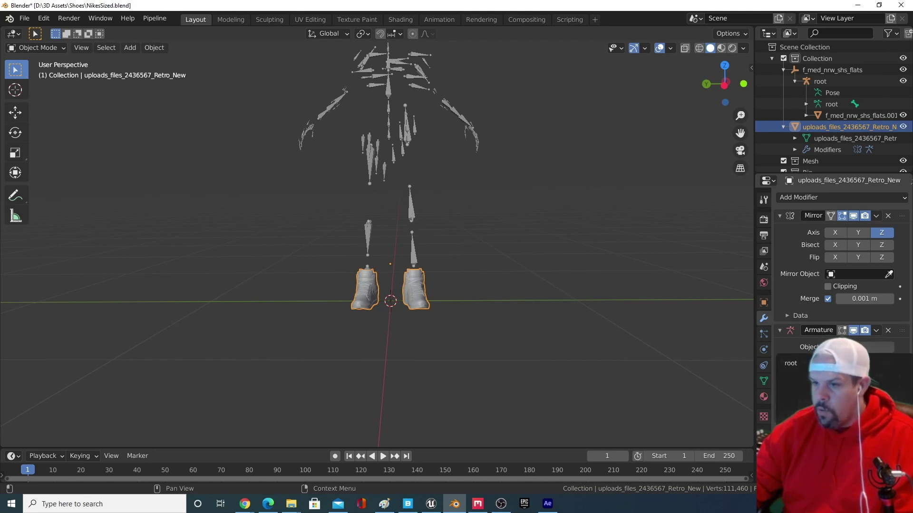
{"action": "left_click", "coordinate": [801, 364]}
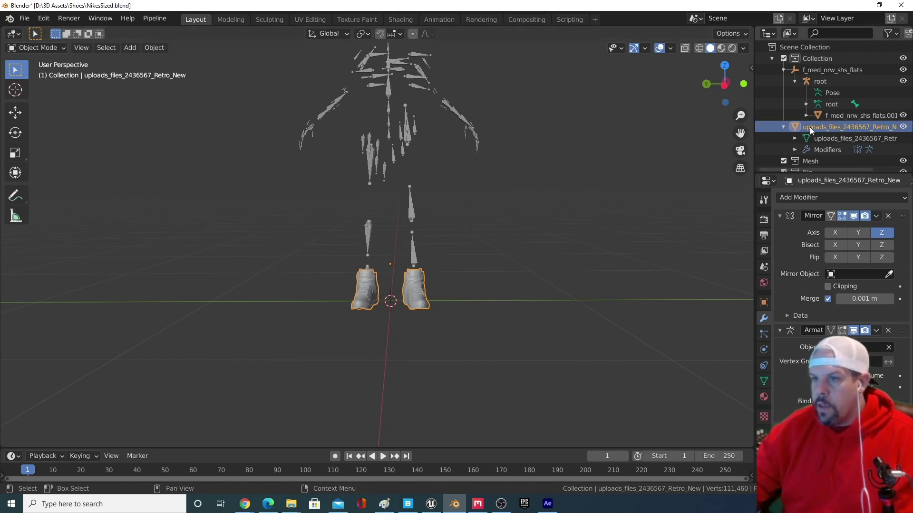
Step: Parent the Jordan mesh to the root armature and extend the selection to the armature and the f_med_nrw_shs_flats.001 mesh
{"action": "left_click", "coordinate": [783, 127]}
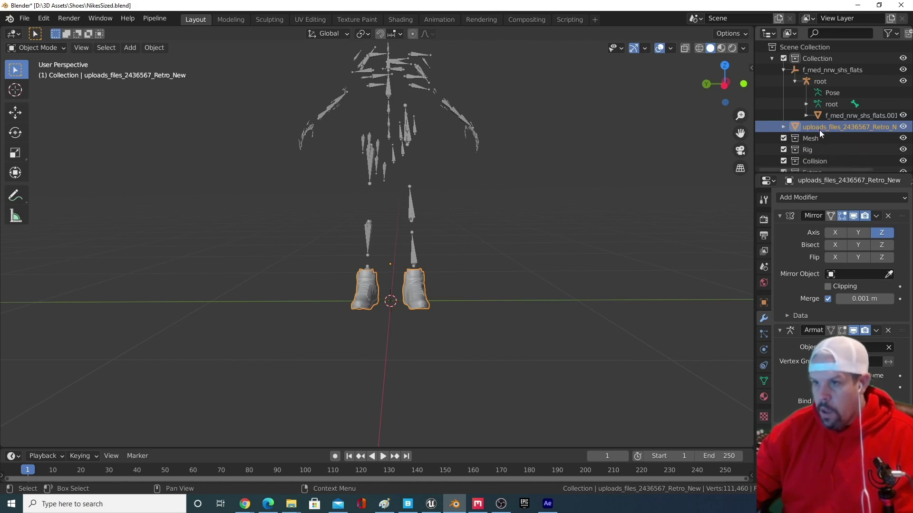
{"action": "left_click_drag", "start_coordinate": [821, 128], "coordinate": [808, 81]}
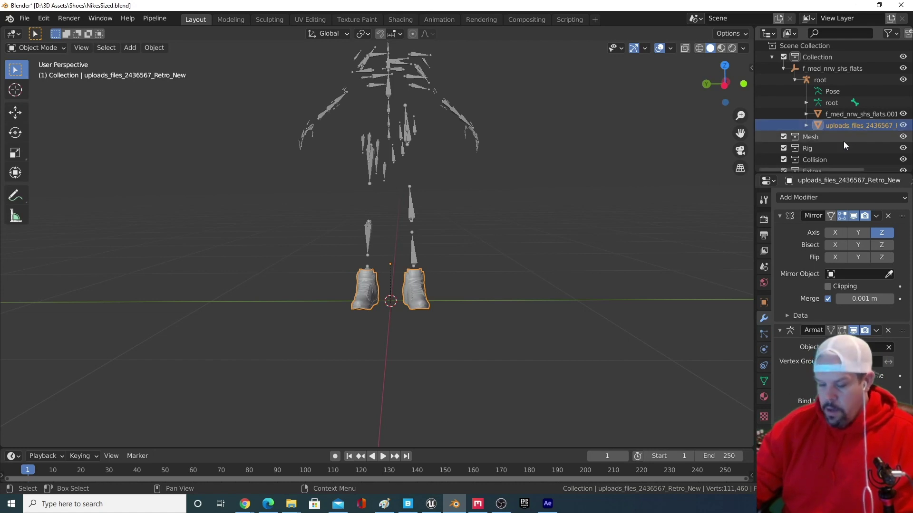
{"action": "left_click", "coordinate": [823, 82], "text": "ctrl"}
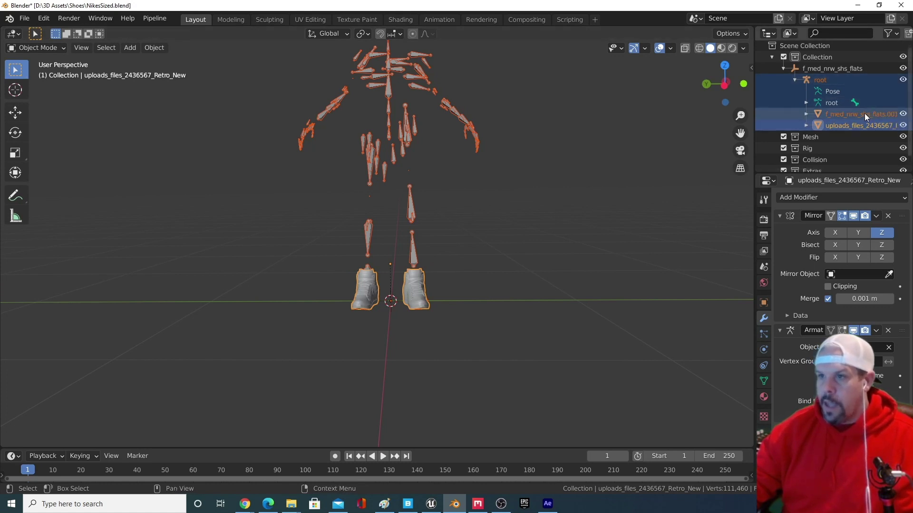
Step: Switch to Weight Paint mode and transfer the flats' weights to the Jordan mesh
{"action": "left_click", "coordinate": [43, 48]}
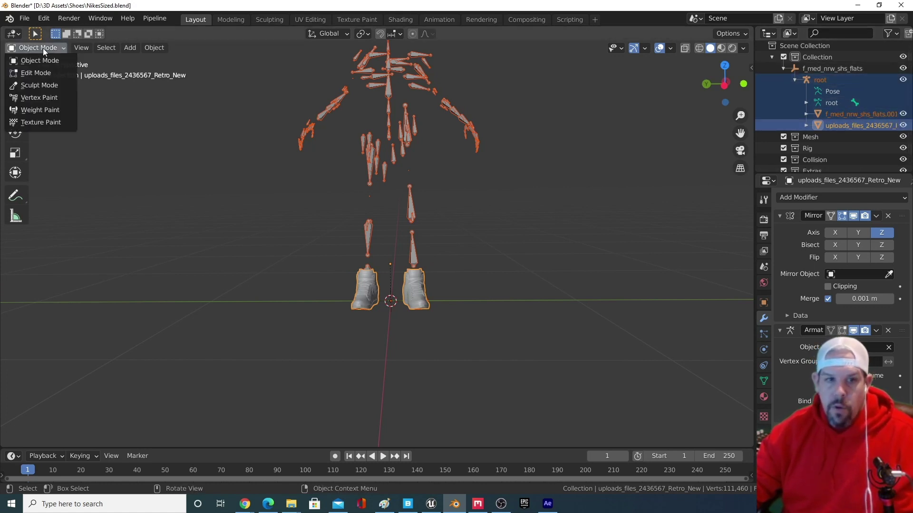
{"action": "left_click", "coordinate": [38, 107]}
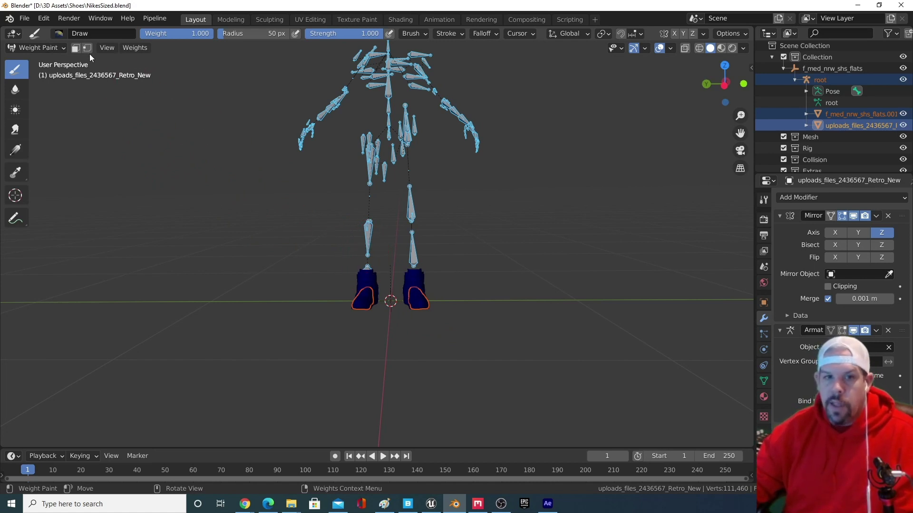
{"action": "left_click", "coordinate": [136, 48]}
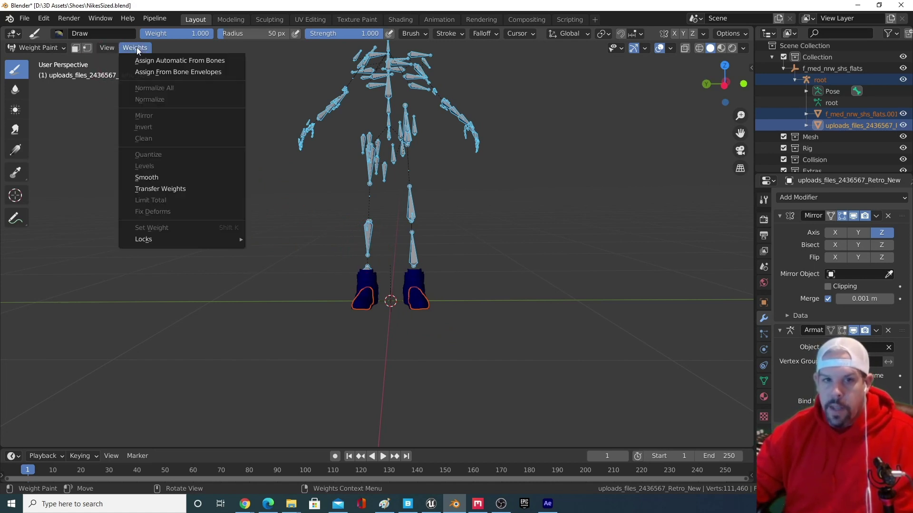
{"action": "left_click", "coordinate": [178, 189]}
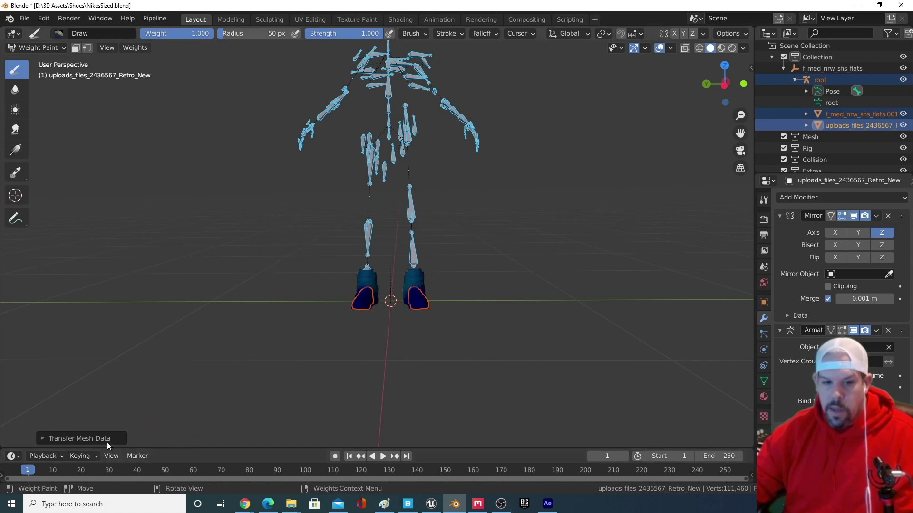
Step: Set the weight transfer's source layers to By Name and its destination layers to All Layers
{"action": "left_click", "coordinate": [43, 438]}
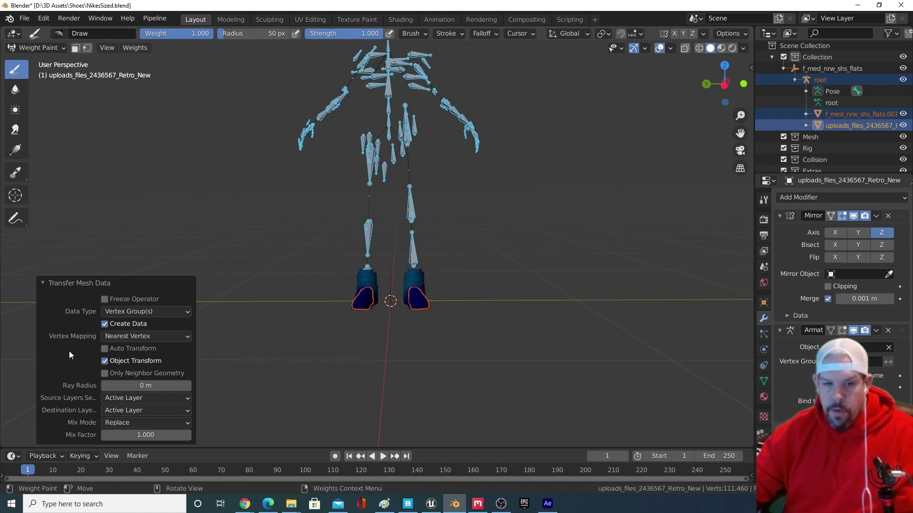
{"action": "left_click", "coordinate": [48, 284]}
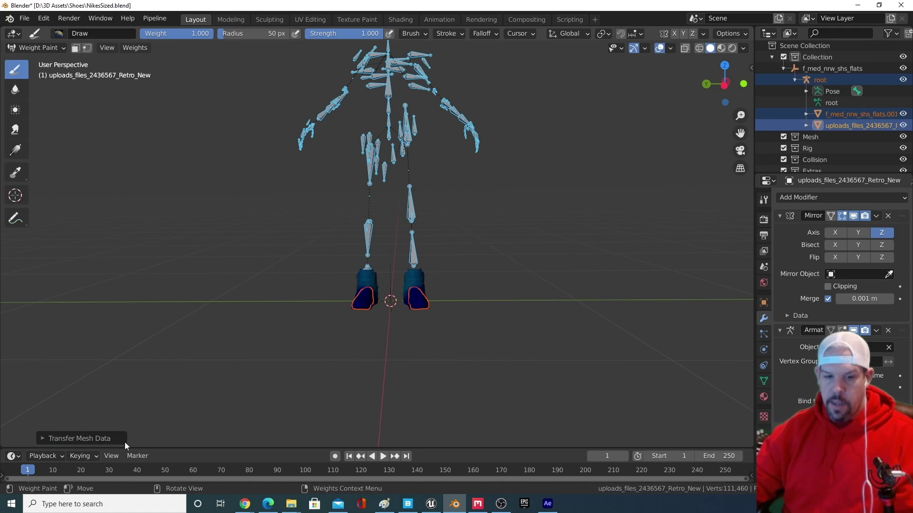
{"action": "left_click", "coordinate": [43, 439]}
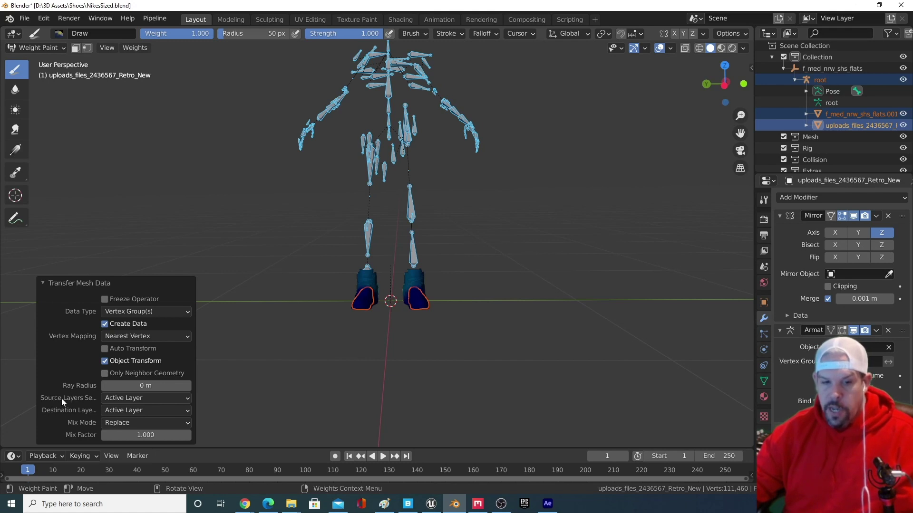
{"action": "left_click", "coordinate": [146, 403]}
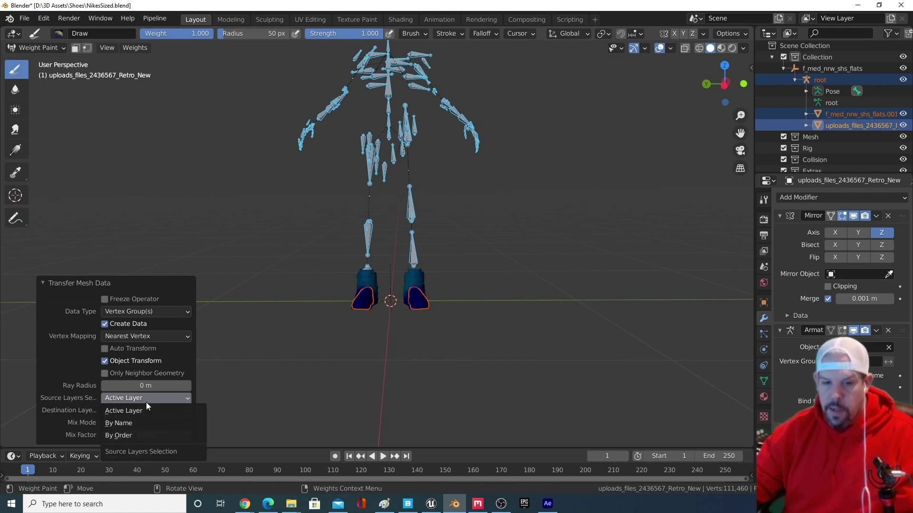
{"action": "left_click", "coordinate": [134, 421]}
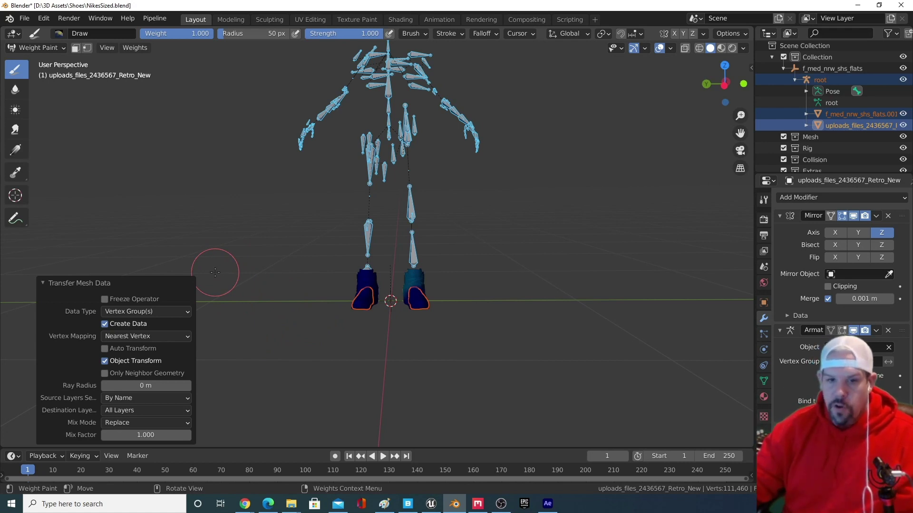
{"action": "left_click", "coordinate": [187, 230]}
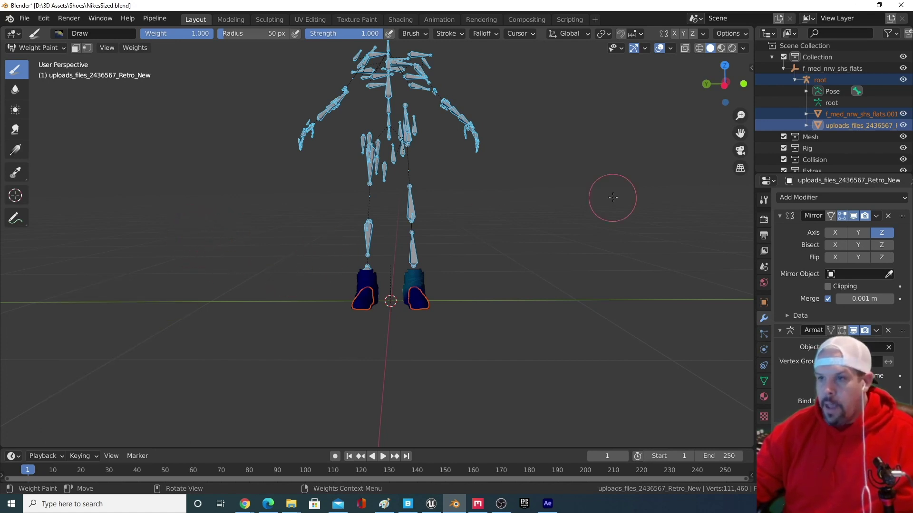
Step: Leave Weight Paint and return the Jordan mesh to Object Mode
{"action": "left_click", "coordinate": [22, 47]}
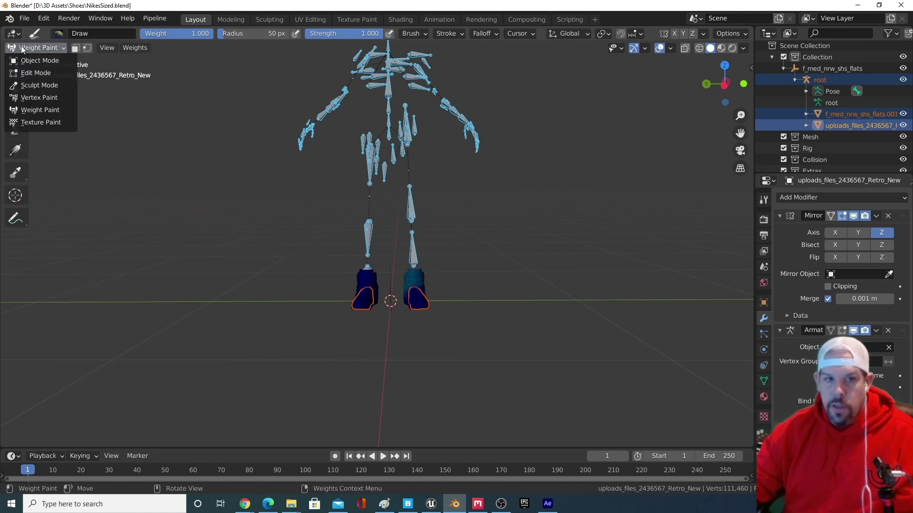
{"action": "left_click", "coordinate": [38, 59]}
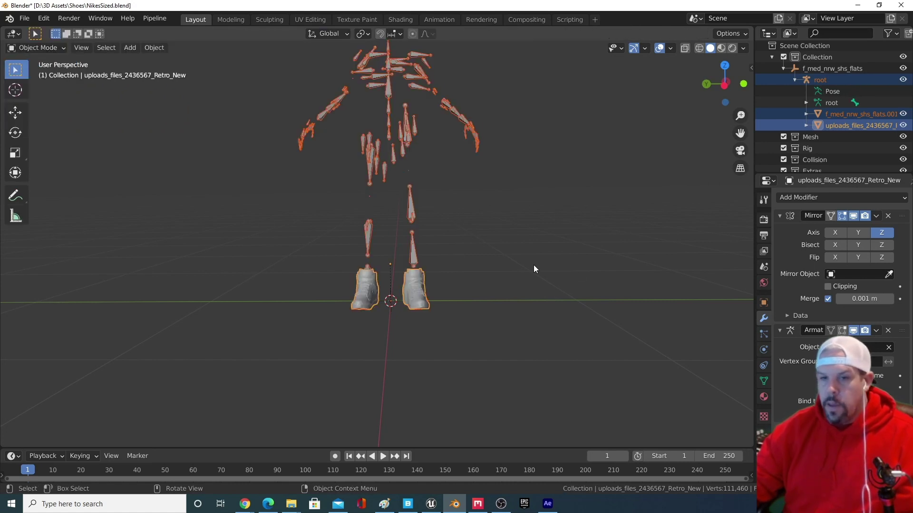
{"action": "left_click", "coordinate": [58, 49]}
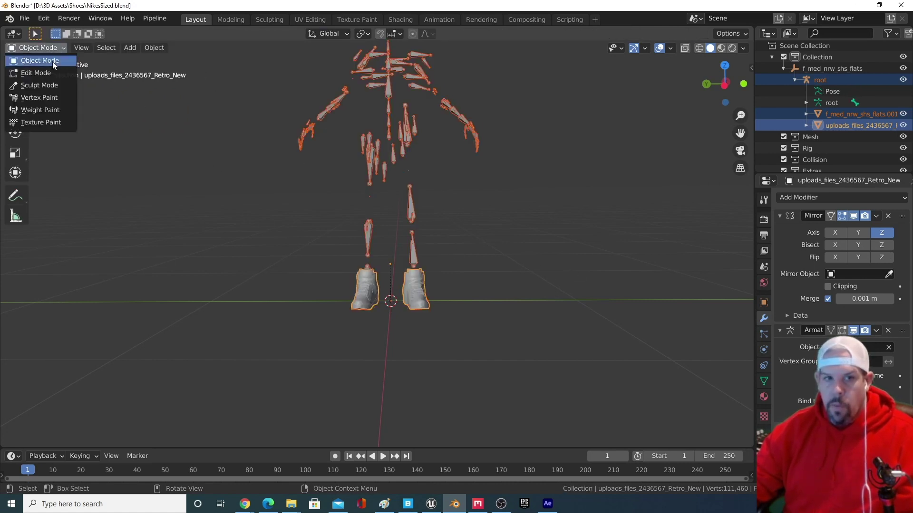
Step: Test the shoe skinning by rotating the root armature's calf_l bone in Pose Mode, then cancel the rotation
{"action": "left_click", "coordinate": [581, 231]}
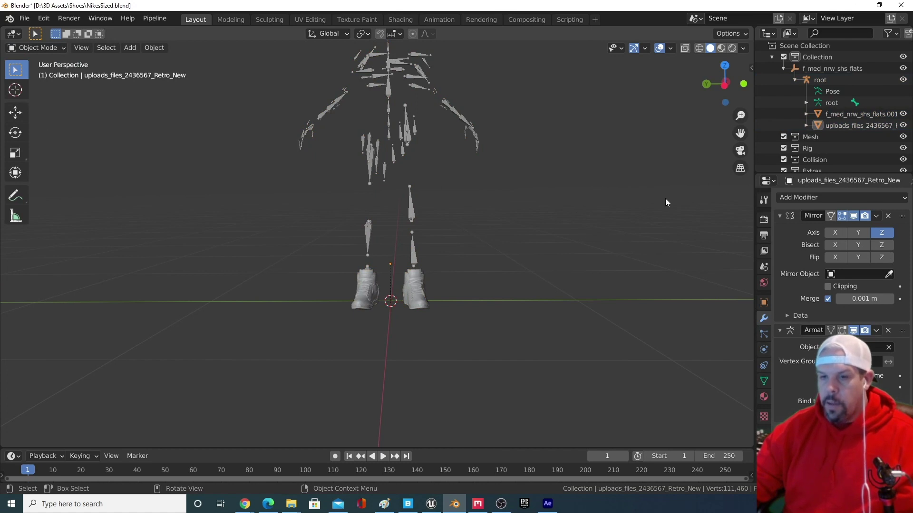
{"action": "left_click", "coordinate": [412, 206]}
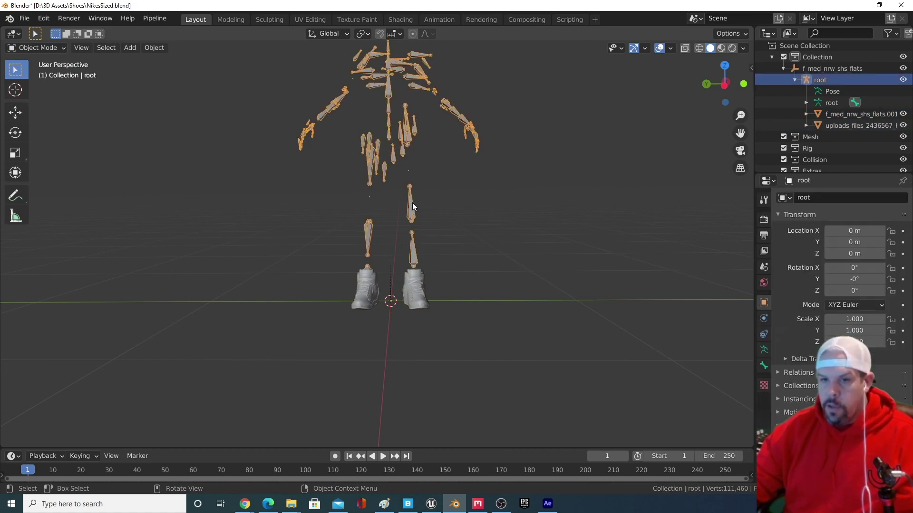
{"action": "left_click", "coordinate": [54, 50]}
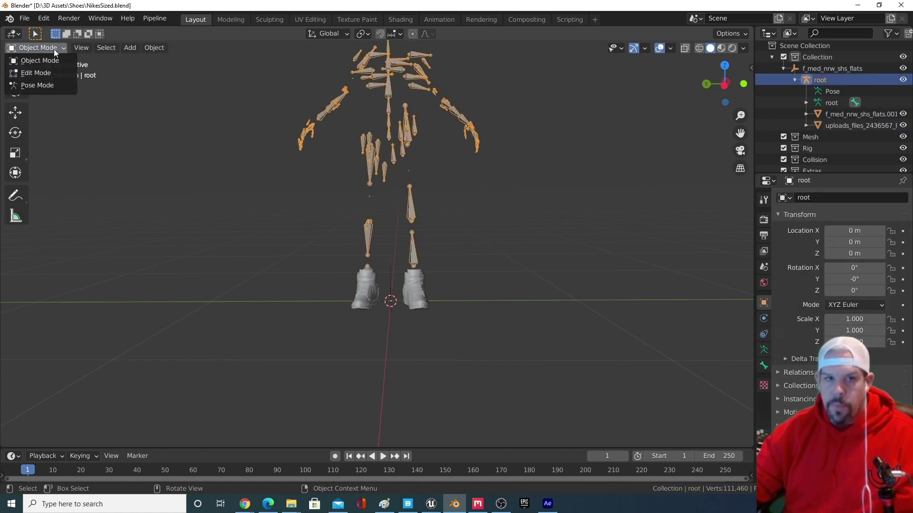
{"action": "left_click", "coordinate": [56, 85]}
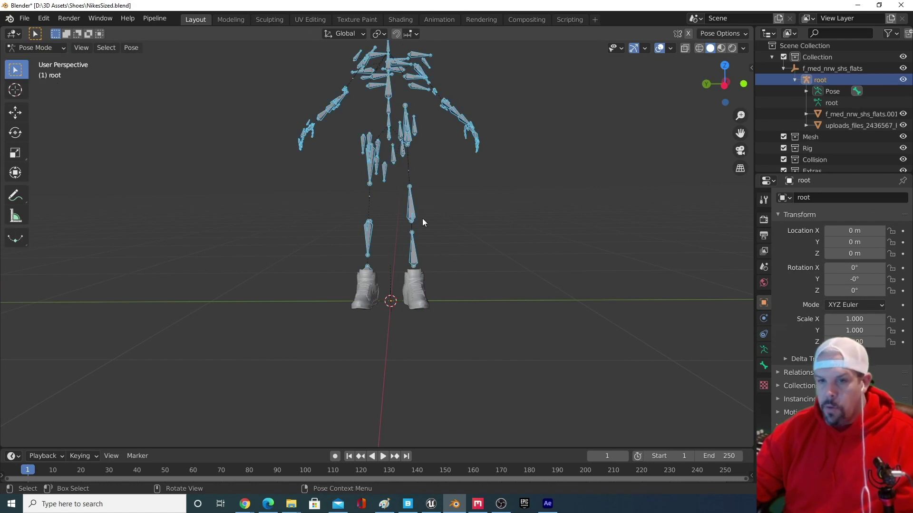
{"action": "left_click", "coordinate": [411, 207]}
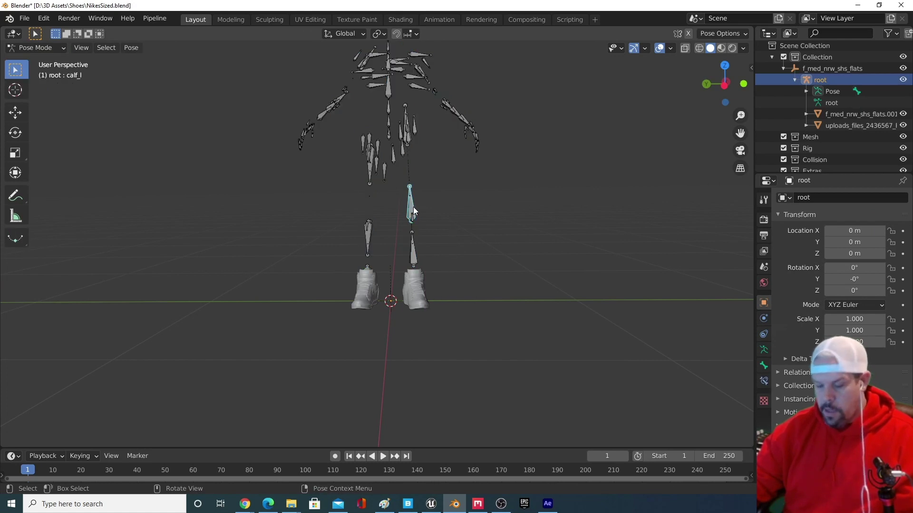
{"action": "key", "text": "r"}
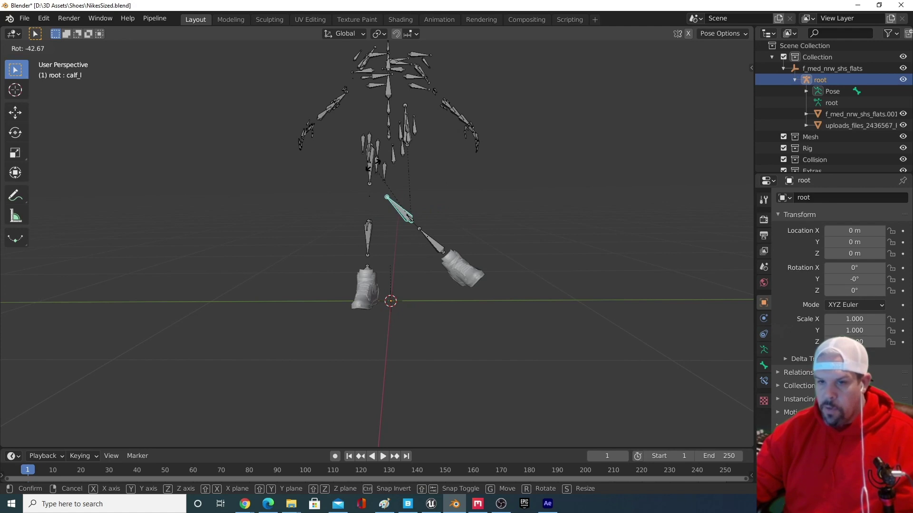
{"action": "key", "text": "Escape"}
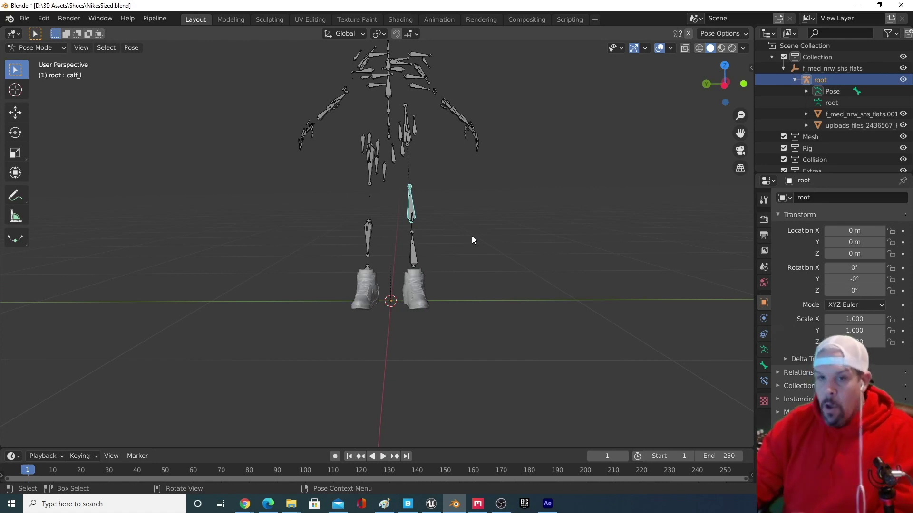
Step: Save a new copy of the Blender file as NikesAttached.blend in the D:\3D Assets\Shoes folder
{"action": "left_click", "coordinate": [26, 20]}
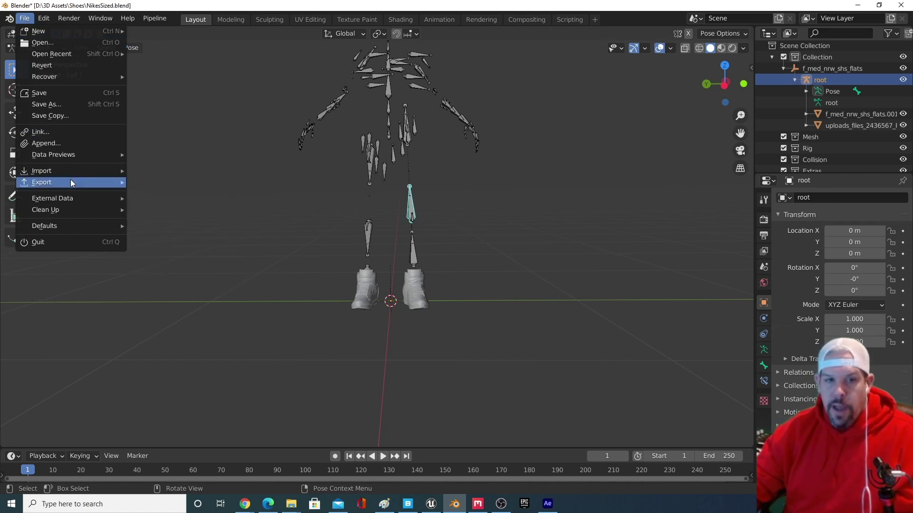
{"action": "left_click", "coordinate": [68, 104]}
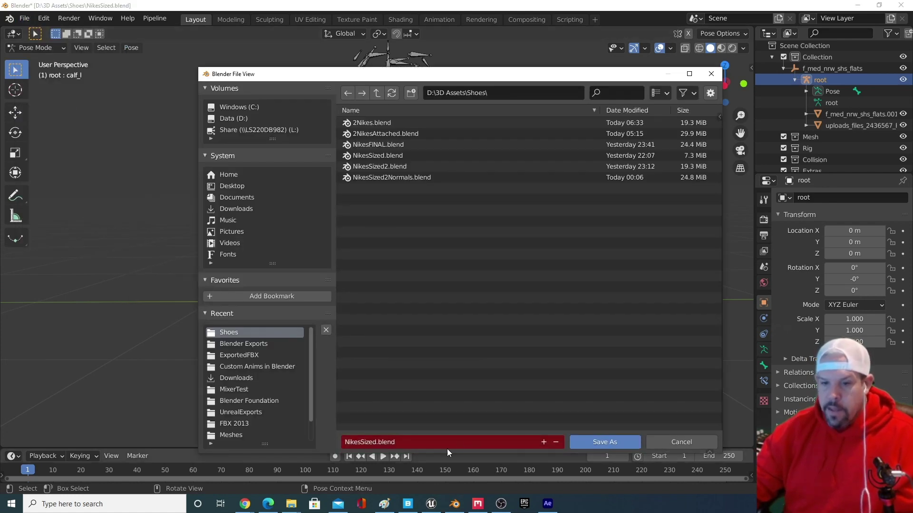
{"action": "left_click", "coordinate": [432, 442]}
{"action": "key", "text": "Home"}
{"action": "key", "text": "Delete"}
{"action": "key", "text": "Delete"}
{"action": "key", "text": "Delete"}
{"action": "key", "text": "Delete"}
{"action": "key", "text": "Delete"}
{"action": "key", "text": "Delete"}
{"action": "key", "text": "Delete"}
{"action": "key", "text": "Delete"}
{"action": "key", "text": "Delete"}
{"action": "key", "text": "Delete"}
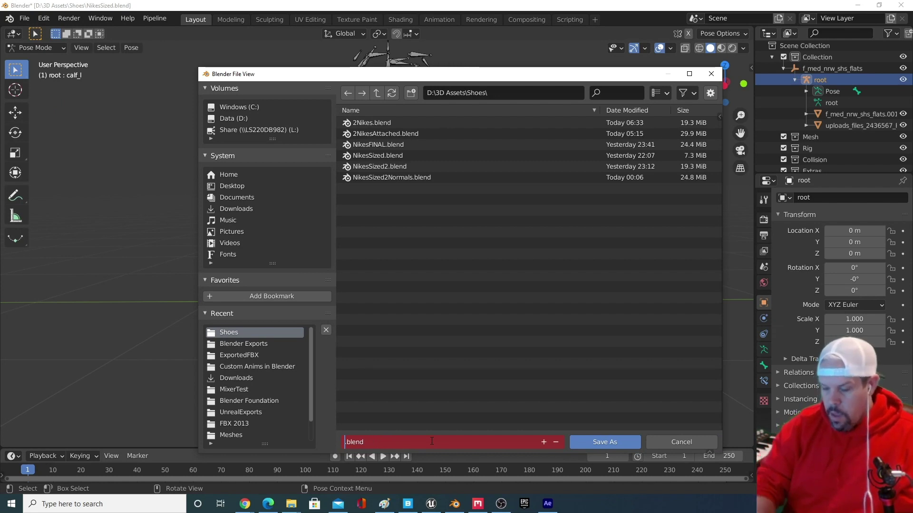
{"action": "type", "text": "NikesAttached"}
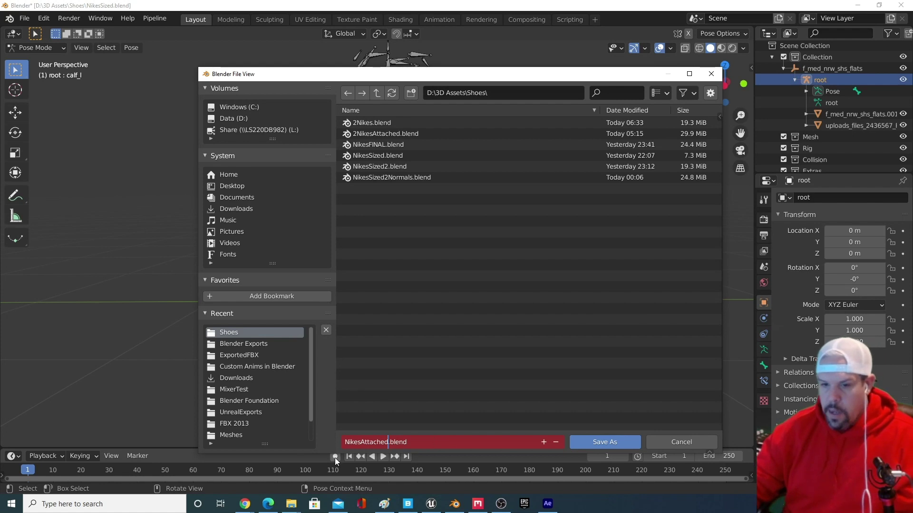
{"action": "key", "text": "Return"}
{"action": "left_click", "coordinate": [594, 443]}
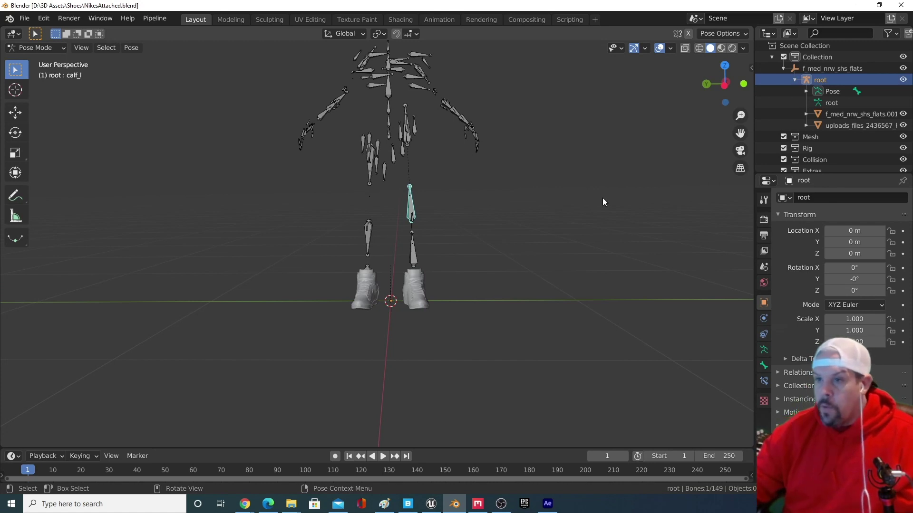
Step: Delete the original f_med_nrw_shs_flats.001 mesh and return the root armature to Object Mode
{"action": "left_click", "coordinate": [859, 115]}
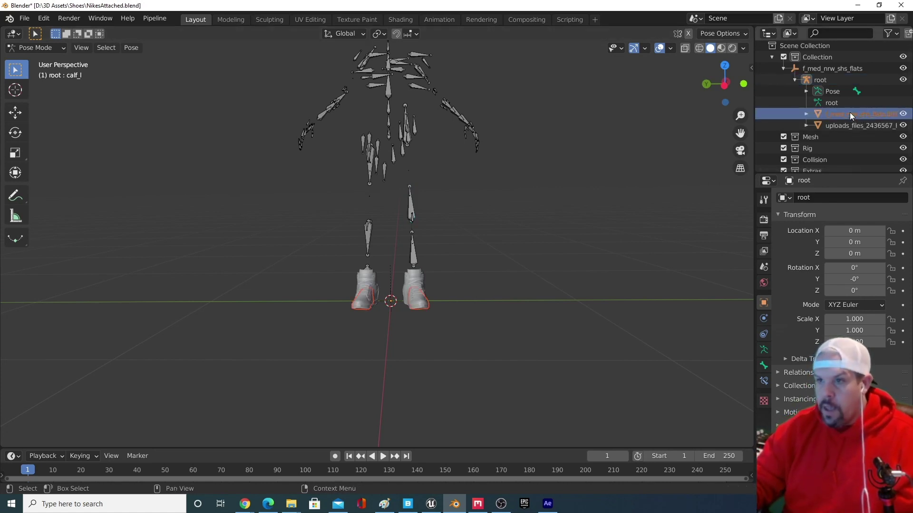
{"action": "key", "text": "Delete"}
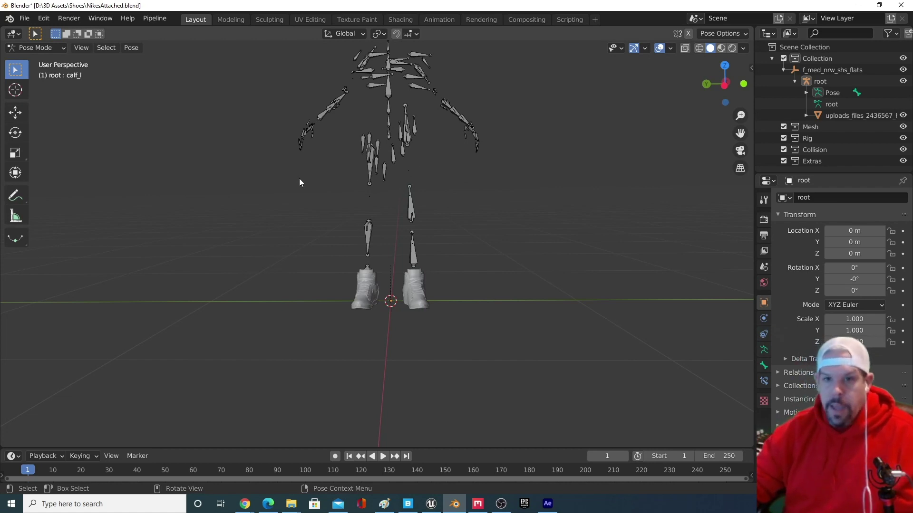
{"action": "left_click", "coordinate": [419, 299]}
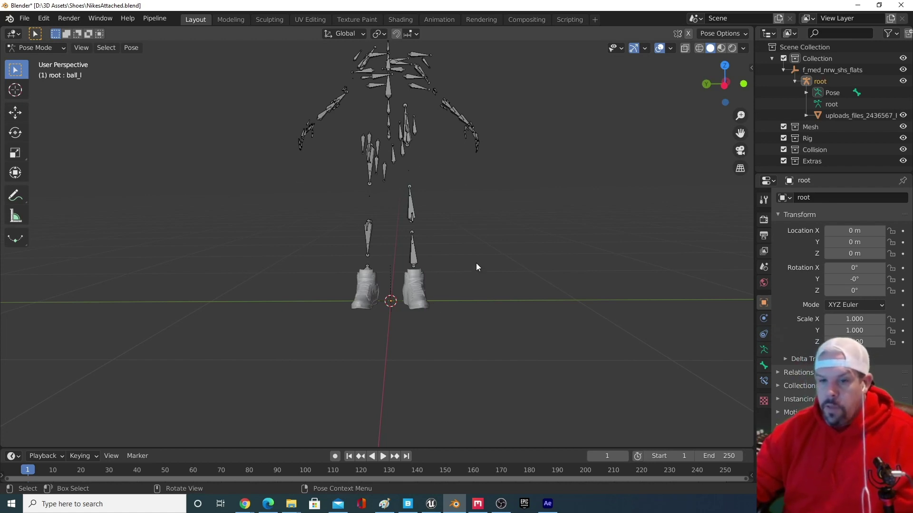
{"action": "left_click", "coordinate": [43, 48]}
{"action": "left_click", "coordinate": [44, 60]}
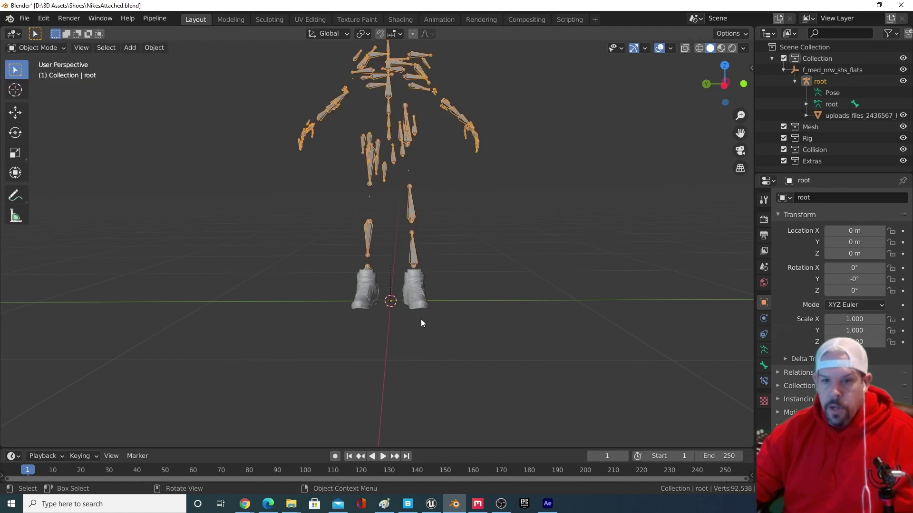
{"action": "left_click", "coordinate": [416, 293]}
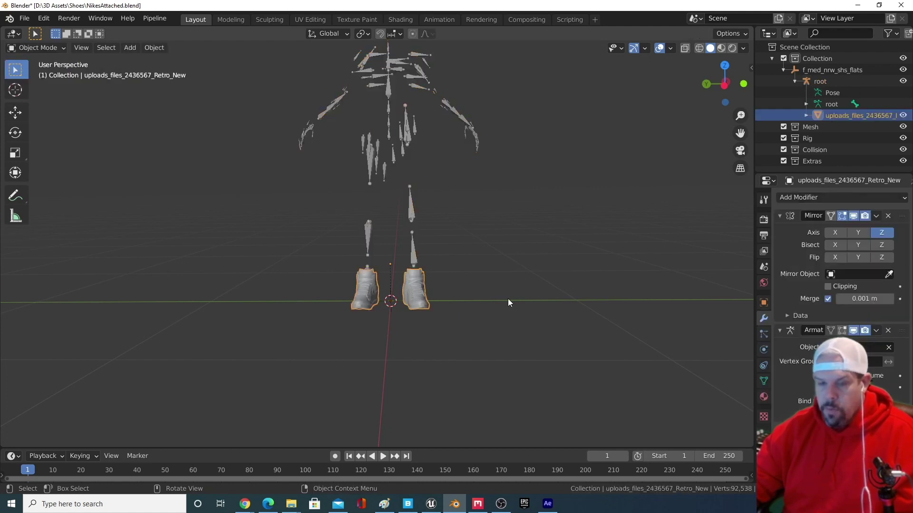
{"action": "left_click", "coordinate": [412, 215], "text": "shift"}
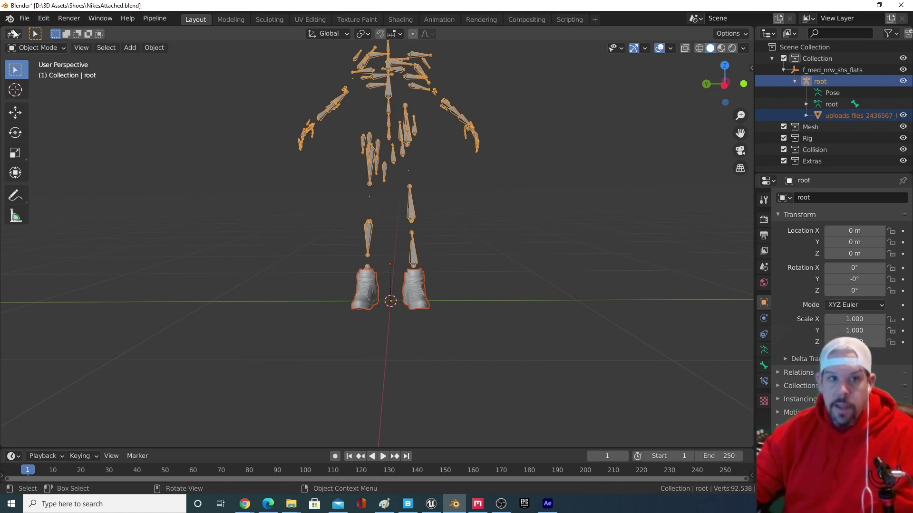
{"action": "left_click", "coordinate": [23, 19]}
{"action": "mouse_move", "coordinate": [34, 32]}
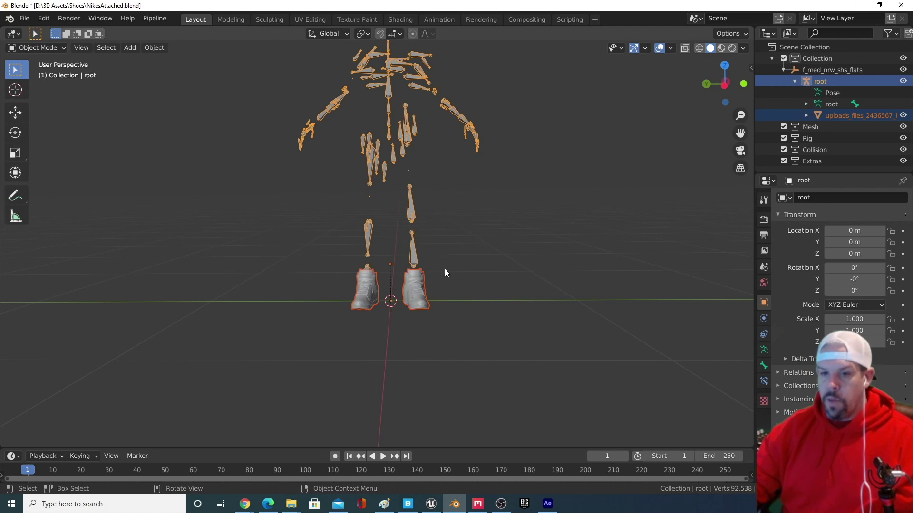
{"action": "left_click", "coordinate": [449, 321]}
Step: Select the Jordan mesh, switch it to Weight Paint mode and smooth its vertex weights
{"action": "left_click", "coordinate": [415, 290]}
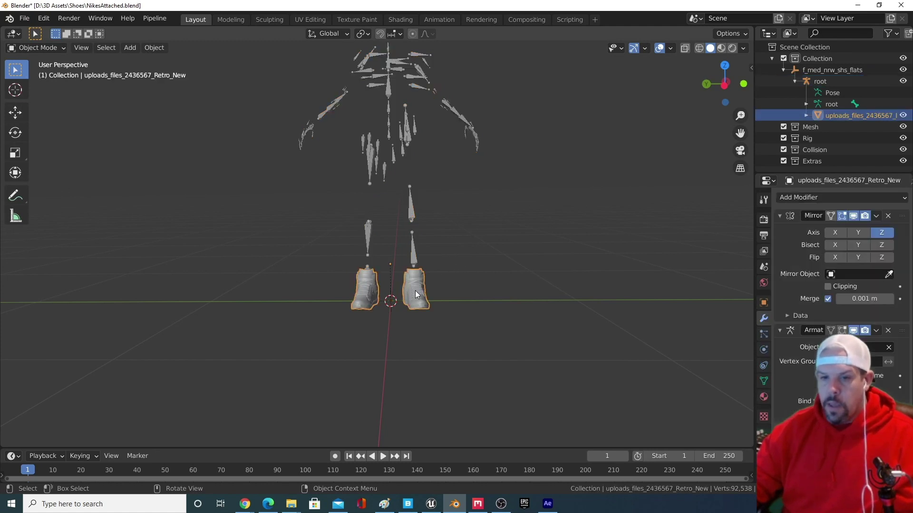
{"action": "left_click", "coordinate": [48, 47]}
{"action": "left_click", "coordinate": [48, 110]}
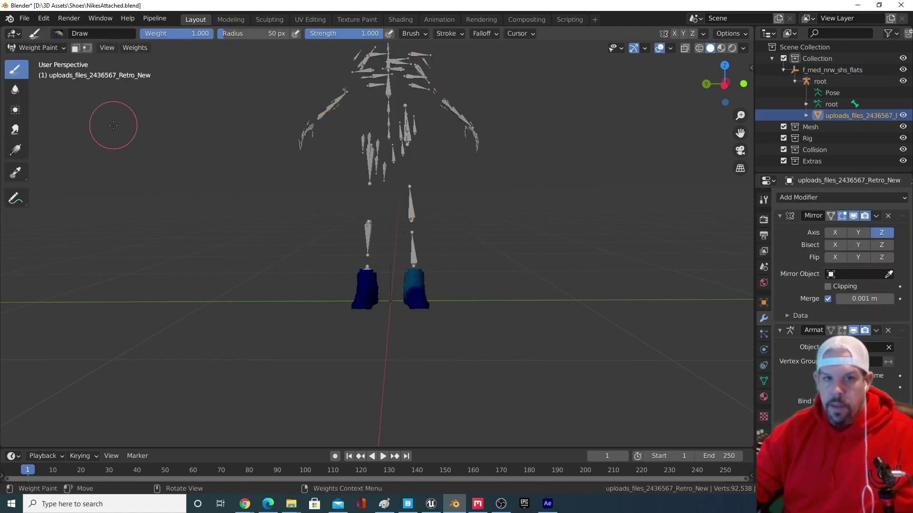
{"action": "left_click", "coordinate": [145, 49]}
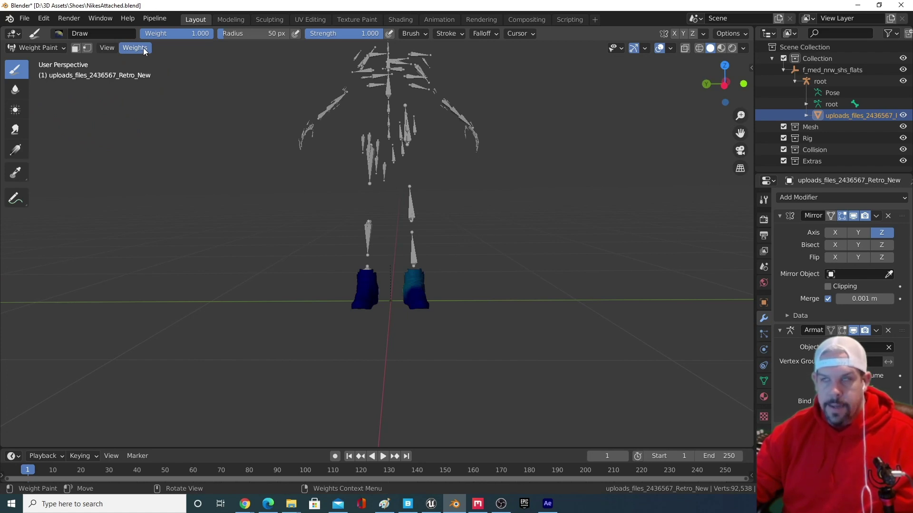
{"action": "left_click", "coordinate": [143, 47]}
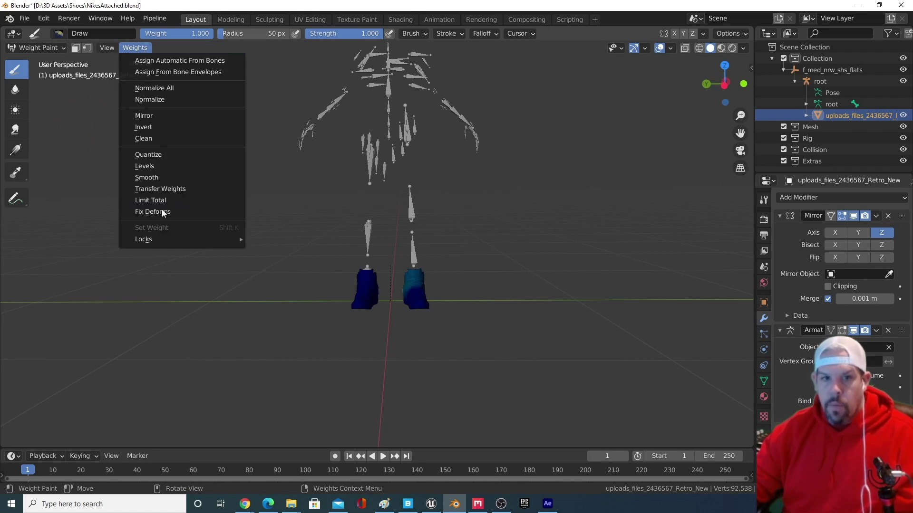
{"action": "left_click", "coordinate": [156, 179]}
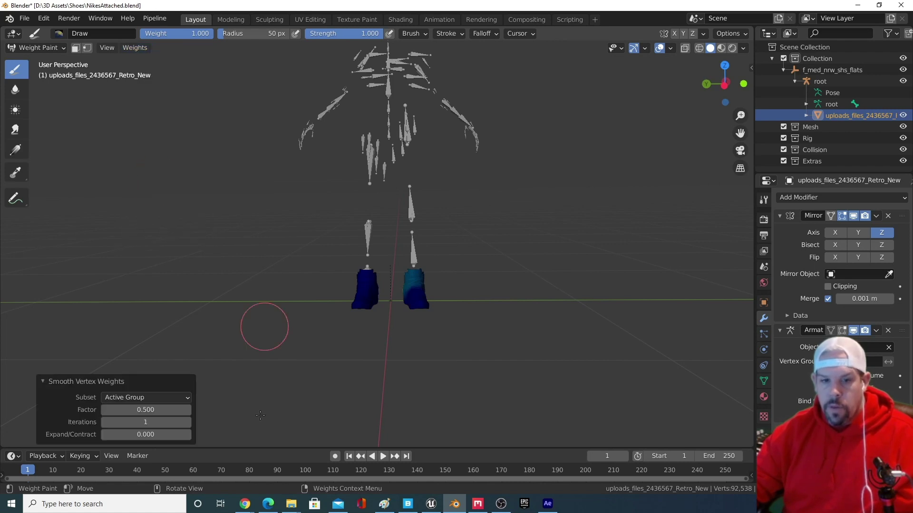
Step: Set the weight smoothing's subset to All Groups and keep its factor at 0.5
{"action": "left_click", "coordinate": [141, 398]}
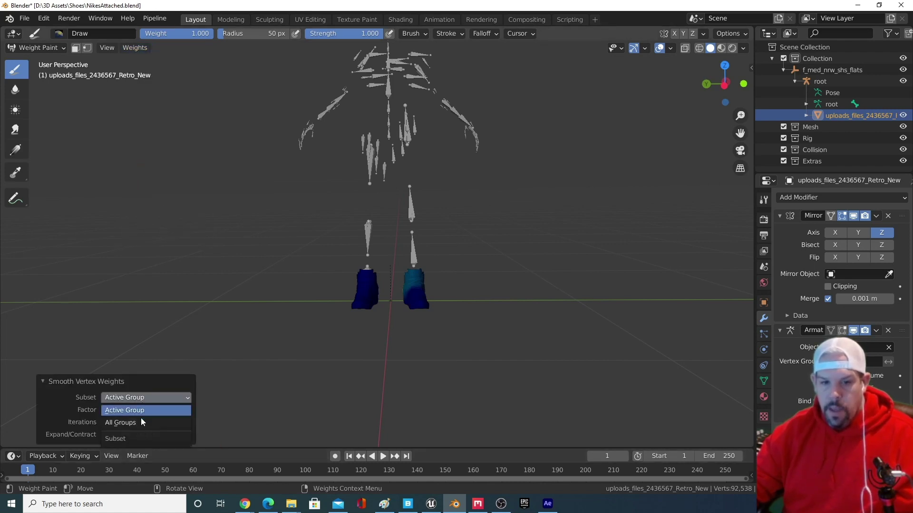
{"action": "left_click", "coordinate": [138, 421]}
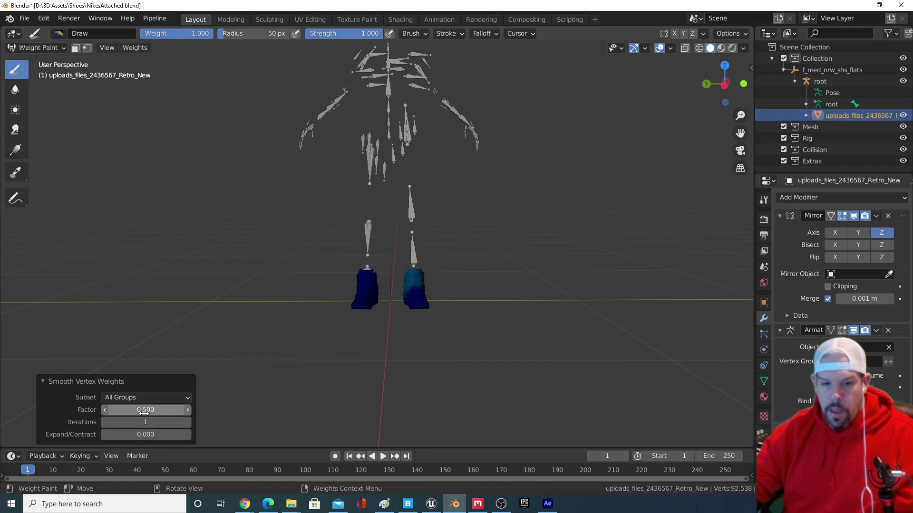
{"action": "left_click", "coordinate": [145, 411]}
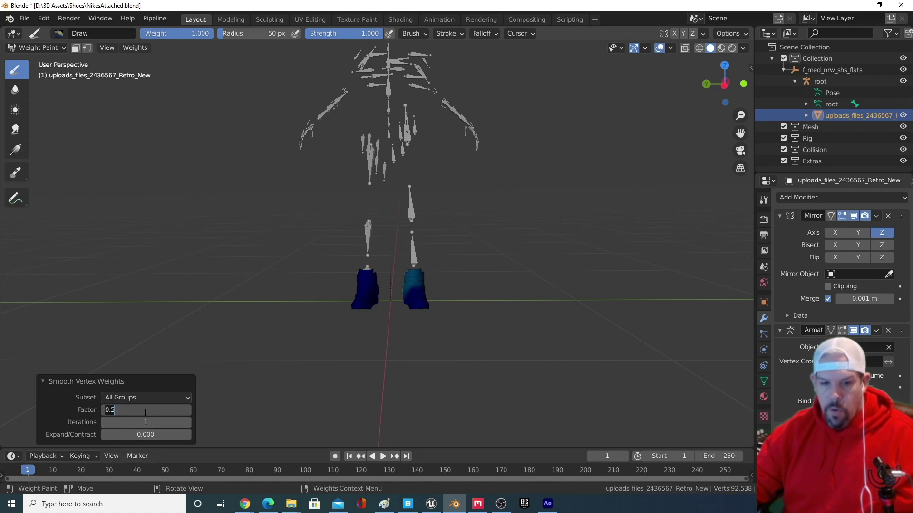
{"action": "key", "text": "Return"}
{"action": "left_click", "coordinate": [231, 373]}
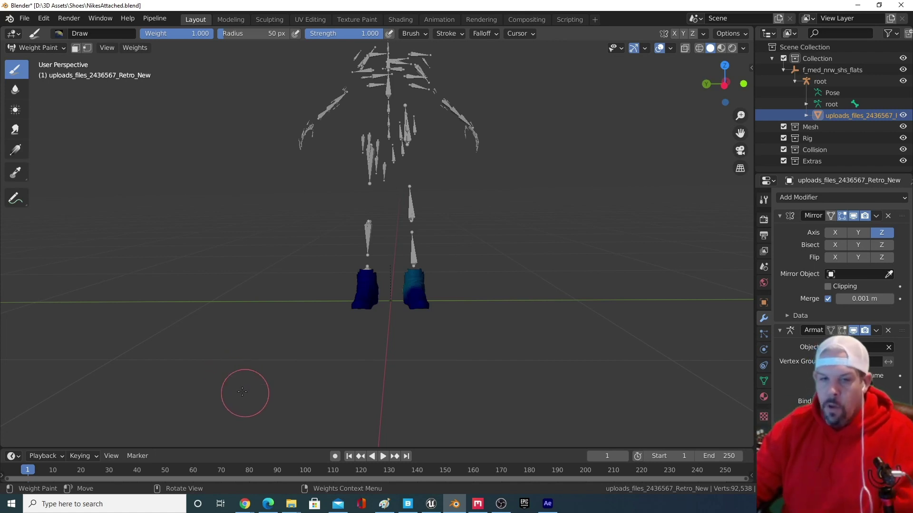
{"action": "left_click", "coordinate": [40, 49]}
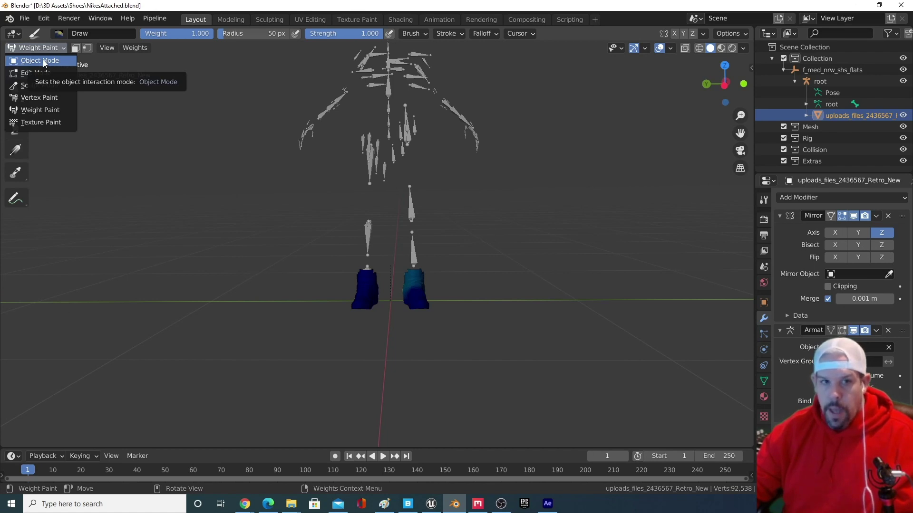
{"action": "left_click", "coordinate": [44, 63]}
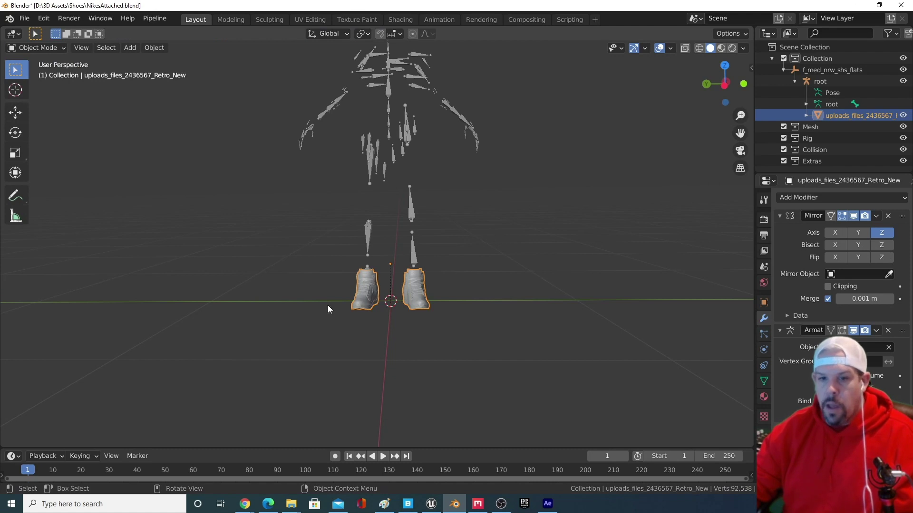
{"action": "left_click", "coordinate": [35, 49]}
{"action": "left_click", "coordinate": [44, 109]}
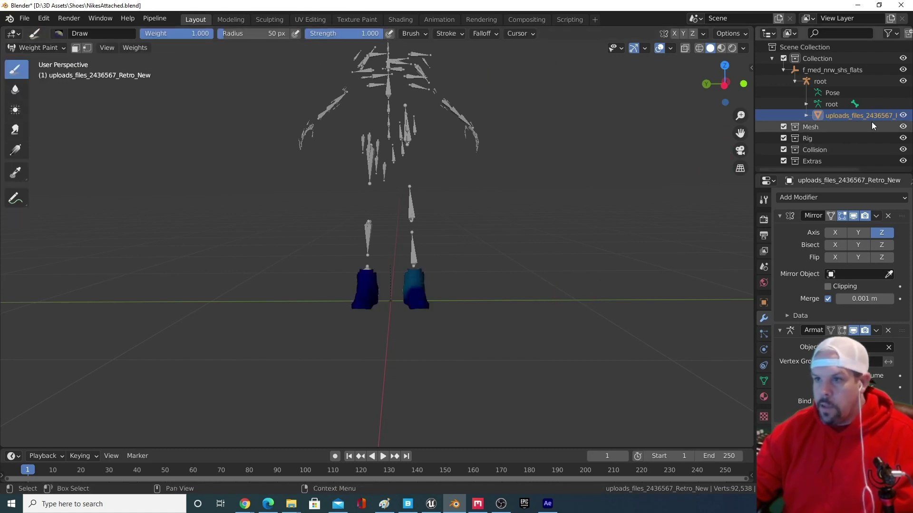
Step: Expand the Jordan mesh's vertex groups and activate ankle_bck_l to inspect its weights
{"action": "left_click", "coordinate": [806, 116]}
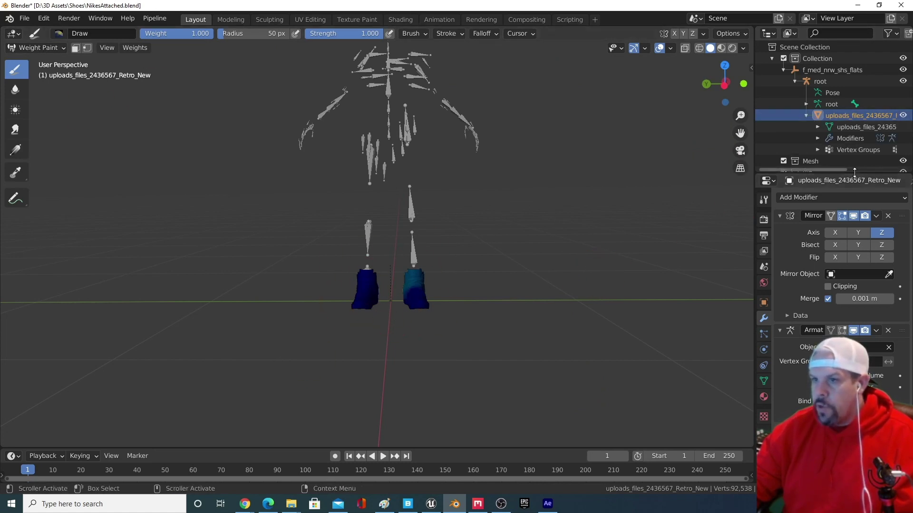
{"action": "left_click", "coordinate": [816, 150]}
{"action": "scroll", "coordinate": [835, 127], "scroll_direction": "down", "scroll_amount": 4}
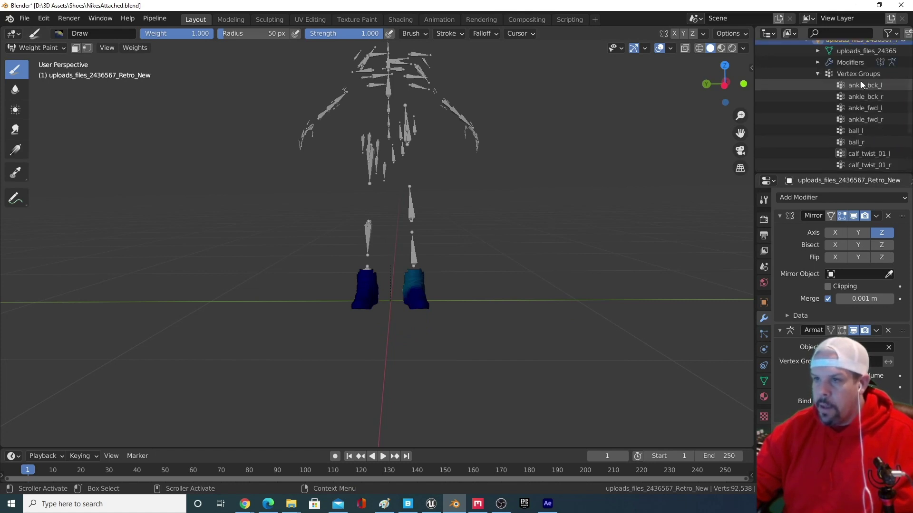
{"action": "scroll", "coordinate": [858, 88], "scroll_direction": "up", "scroll_amount": 3}
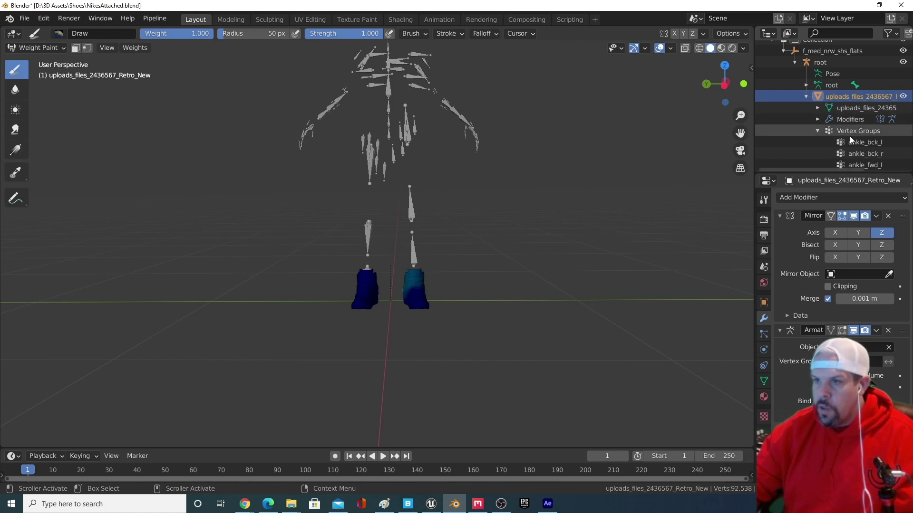
{"action": "scroll", "coordinate": [850, 133], "scroll_direction": "down", "scroll_amount": 2}
{"action": "left_click", "coordinate": [861, 104]}
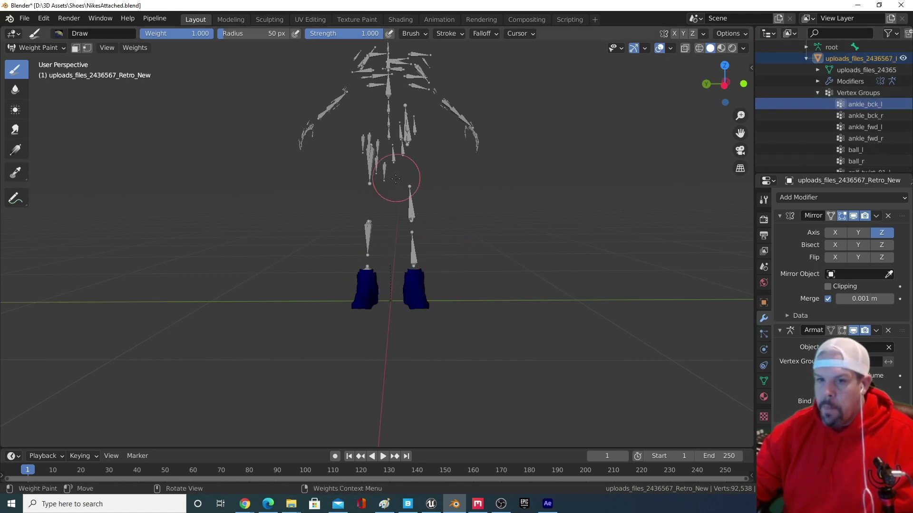
Step: Inspect the Jordan mesh's weights for the ankle_bck, ankle_fwd and ball_l vertex groups on both shoes
{"action": "scroll", "coordinate": [862, 125], "scroll_direction": "down", "scroll_amount": 1}
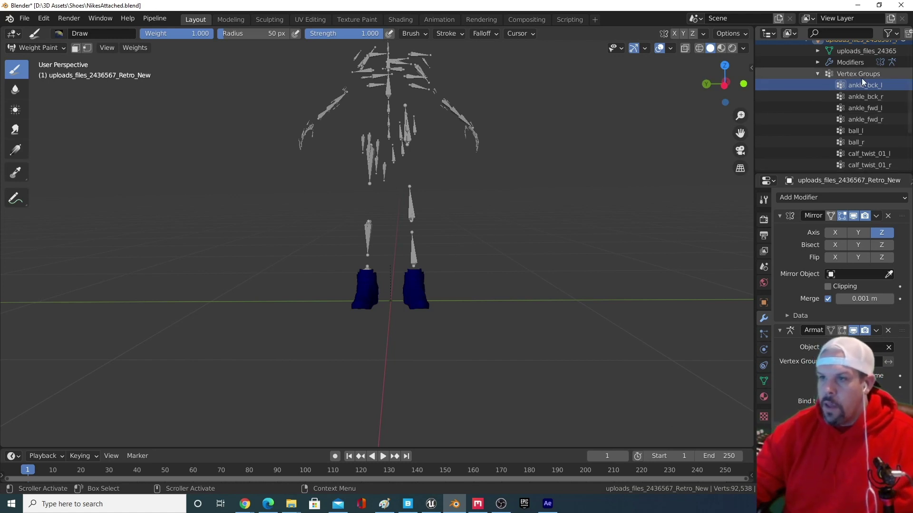
{"action": "left_click", "coordinate": [857, 98]}
{"action": "left_click", "coordinate": [857, 106]}
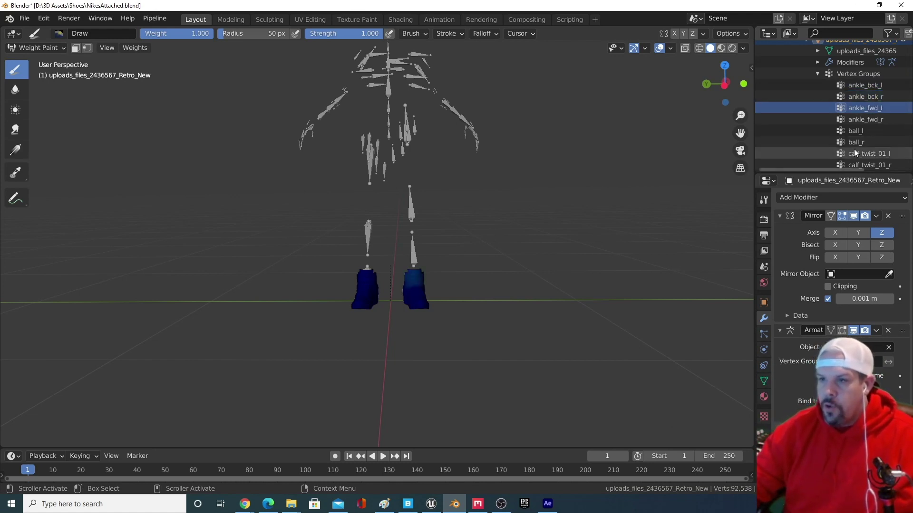
{"action": "left_click", "coordinate": [863, 121]}
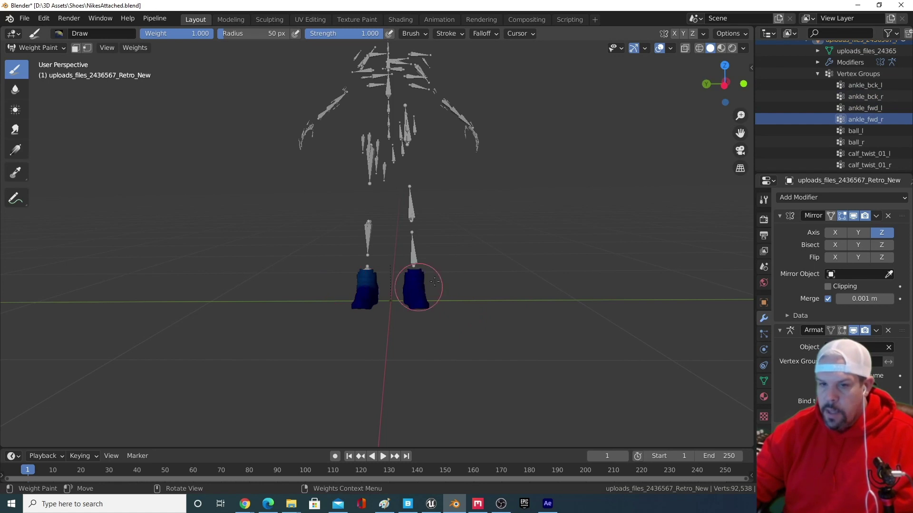
{"action": "left_click", "coordinate": [878, 109]}
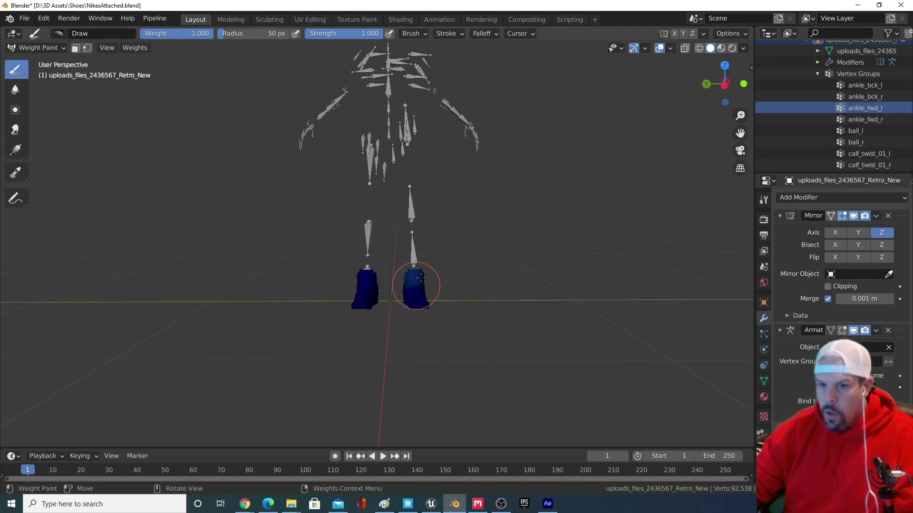
{"action": "middle_click_drag", "start_coordinate": [468, 304], "coordinate": [447, 314]}
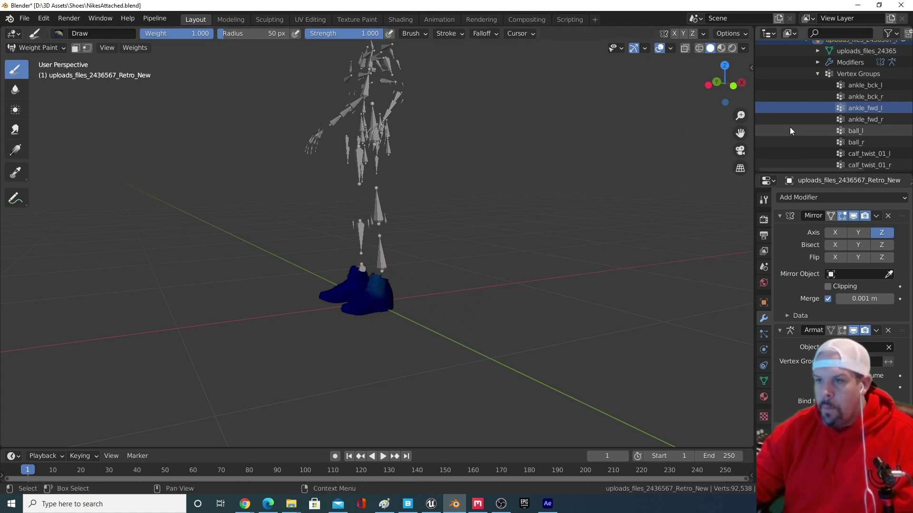
{"action": "left_click", "coordinate": [857, 130]}
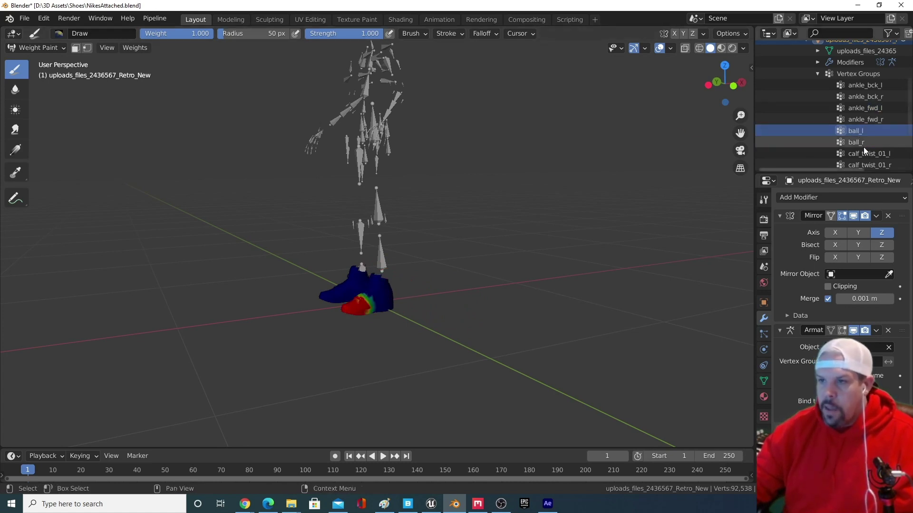
{"action": "middle_click_drag", "start_coordinate": [452, 302], "coordinate": [401, 333]}
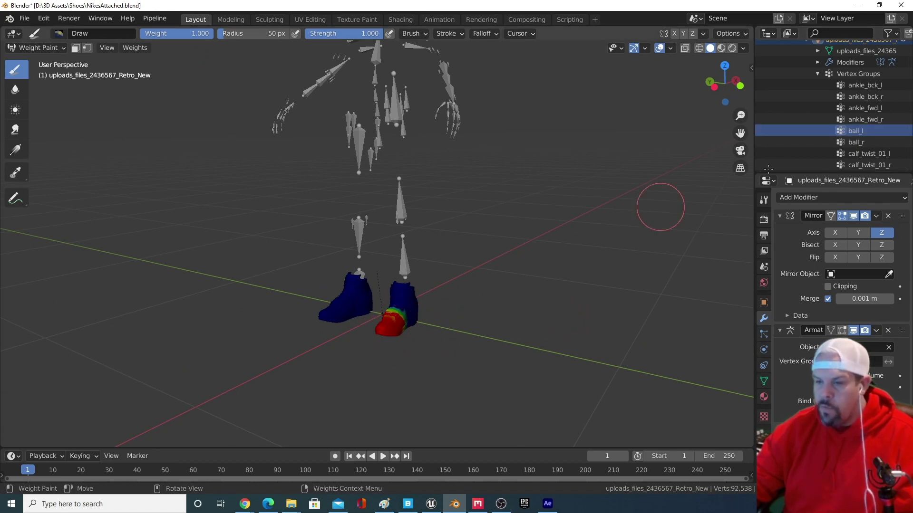
Step: Inspect the shoe weights of the calf_twist_01, foot_r and foot_l vertex groups
{"action": "left_click", "coordinate": [866, 154]}
{"action": "scroll", "coordinate": [866, 150], "scroll_direction": "down", "scroll_amount": 3}
{"action": "left_click", "coordinate": [871, 130]}
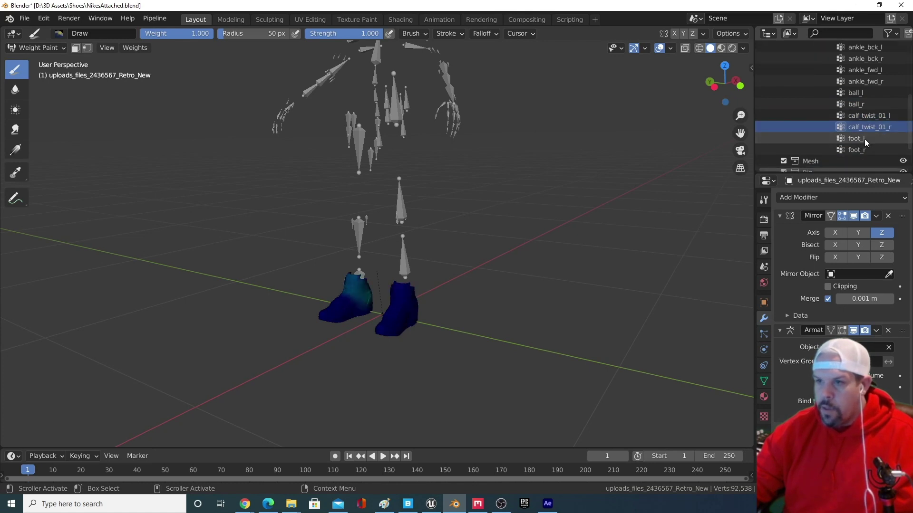
{"action": "left_click", "coordinate": [864, 139]}
{"action": "left_click", "coordinate": [860, 151]}
{"action": "middle_click_drag", "start_coordinate": [619, 143], "coordinate": [713, 266]}
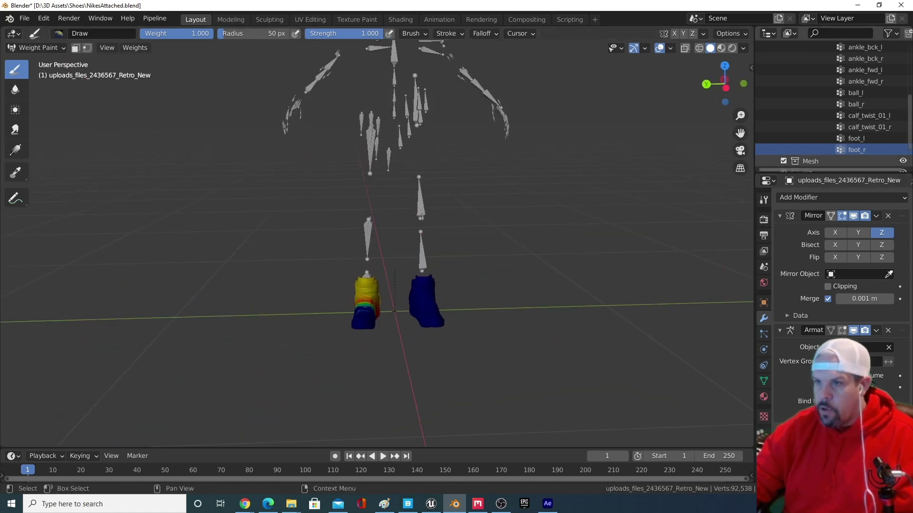
{"action": "left_click", "coordinate": [867, 138]}
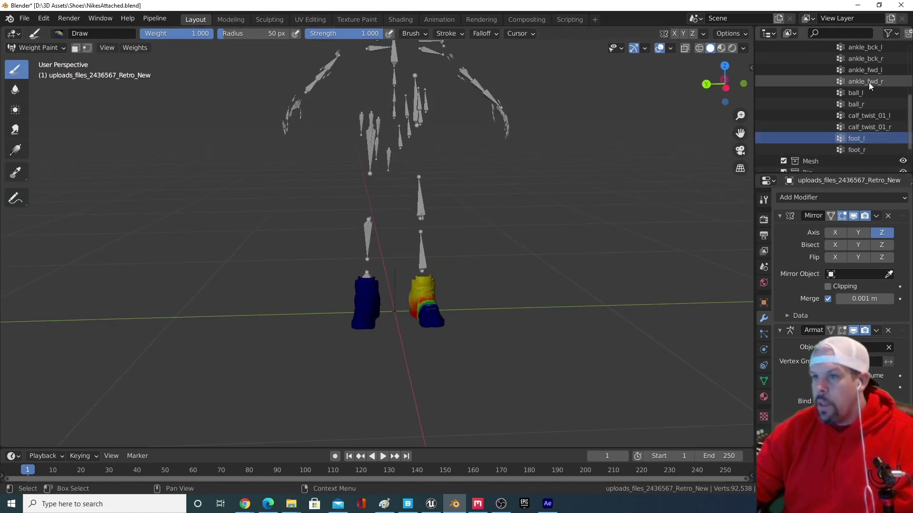
Step: Collapse the Jordan mesh's outliner entry, return to Object Mode and select the root armature together with the shoes
{"action": "scroll", "coordinate": [856, 93], "scroll_direction": "up", "scroll_amount": 5}
{"action": "left_click", "coordinate": [806, 115]}
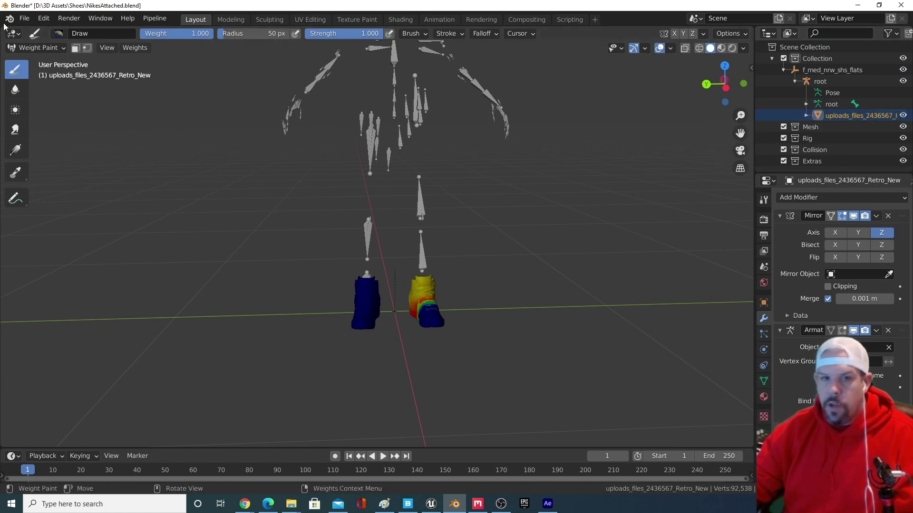
{"action": "left_click", "coordinate": [35, 47]}
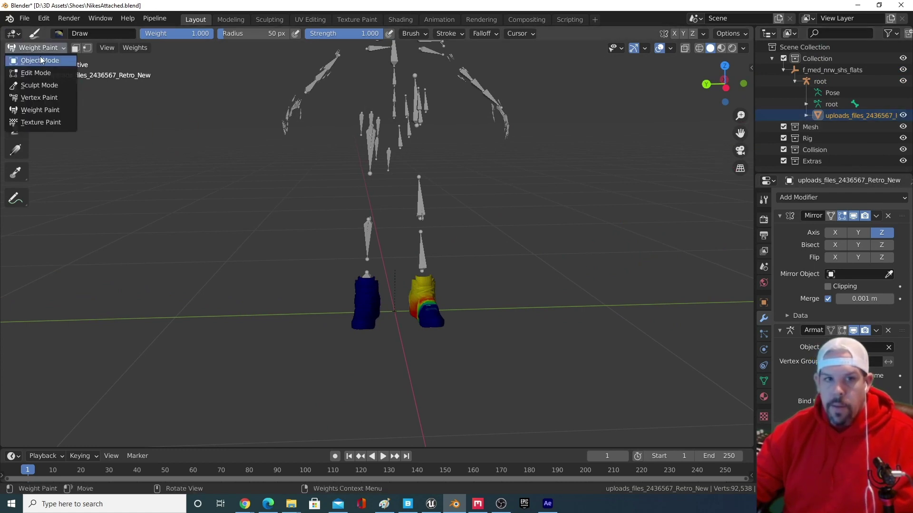
{"action": "left_click", "coordinate": [33, 59]}
{"action": "left_click", "coordinate": [372, 156]}
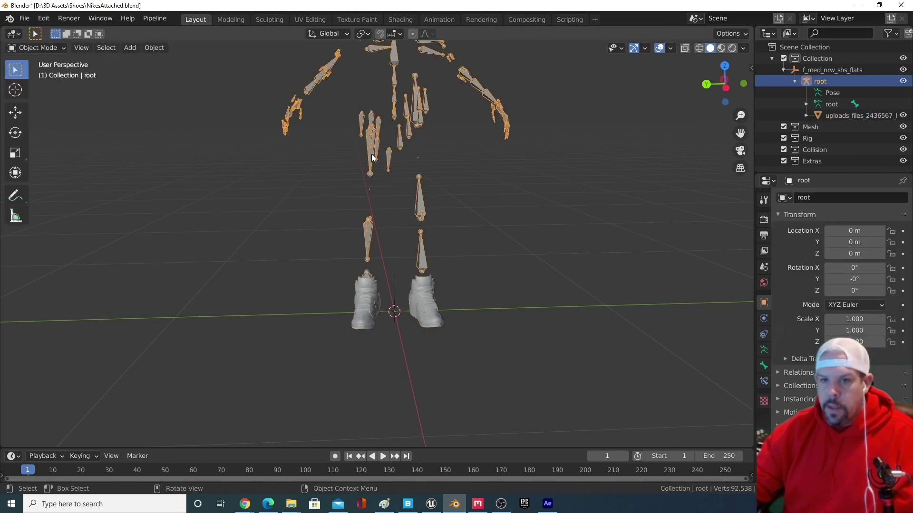
{"action": "left_click", "coordinate": [428, 314], "text": "shift"}
Step: Start an FBX export of the scene and name the file NikesAttachedFINAL.fbx
{"action": "left_click", "coordinate": [24, 18]}
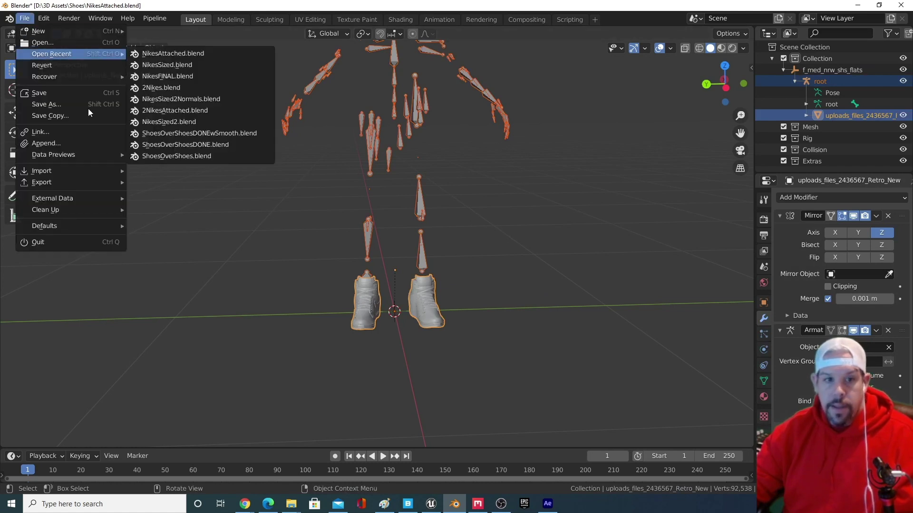
{"action": "mouse_move", "coordinate": [95, 178]}
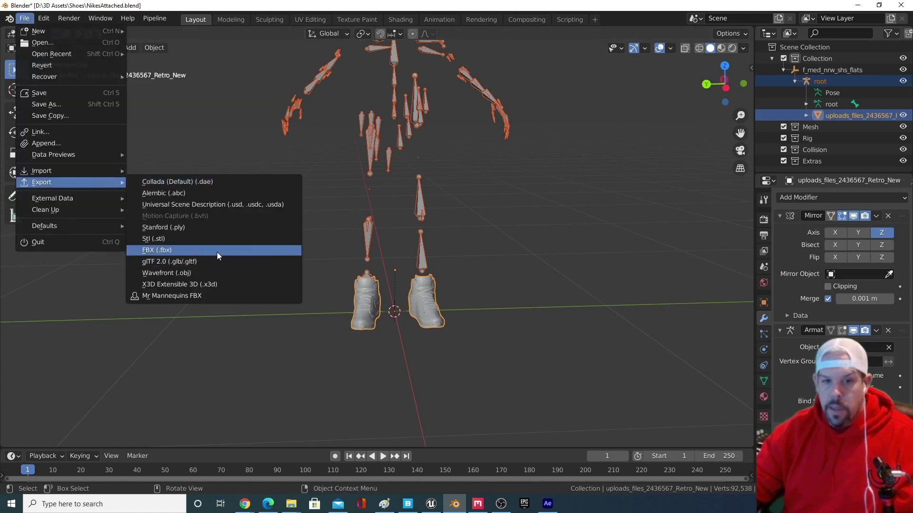
{"action": "left_click", "coordinate": [216, 255]}
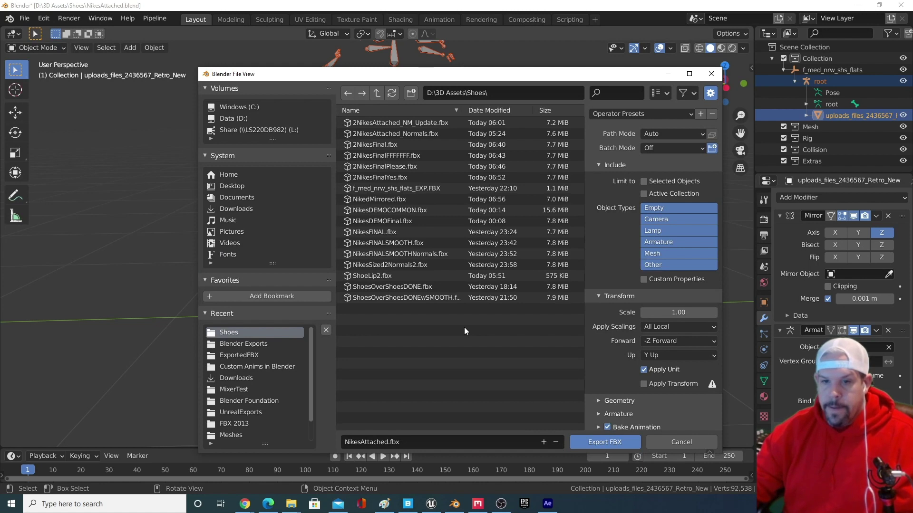
{"action": "left_click", "coordinate": [420, 441]}
{"action": "left_click", "coordinate": [420, 440]}
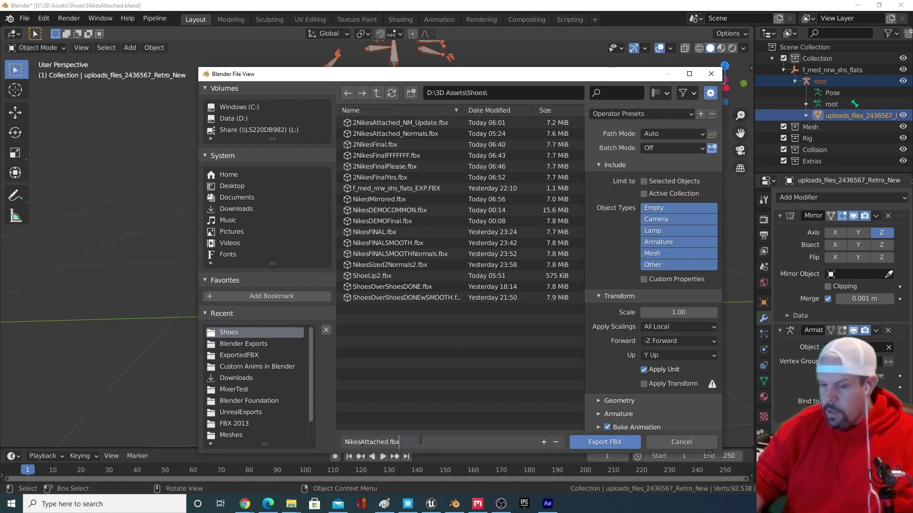
{"action": "type", "text": "FINAL"}
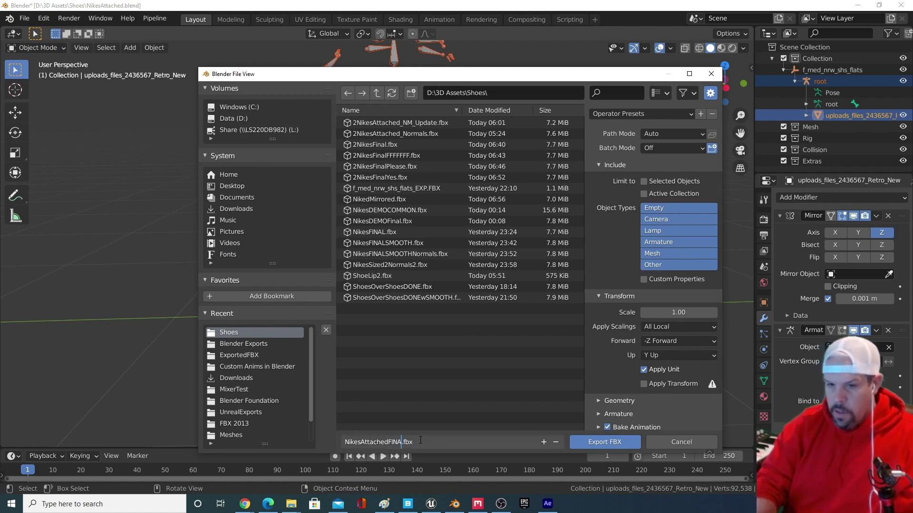
Step: Limit the exported object types to Armature and Mesh, and set the axes to -X Forward and Z Up
{"action": "left_click", "coordinate": [671, 243]}
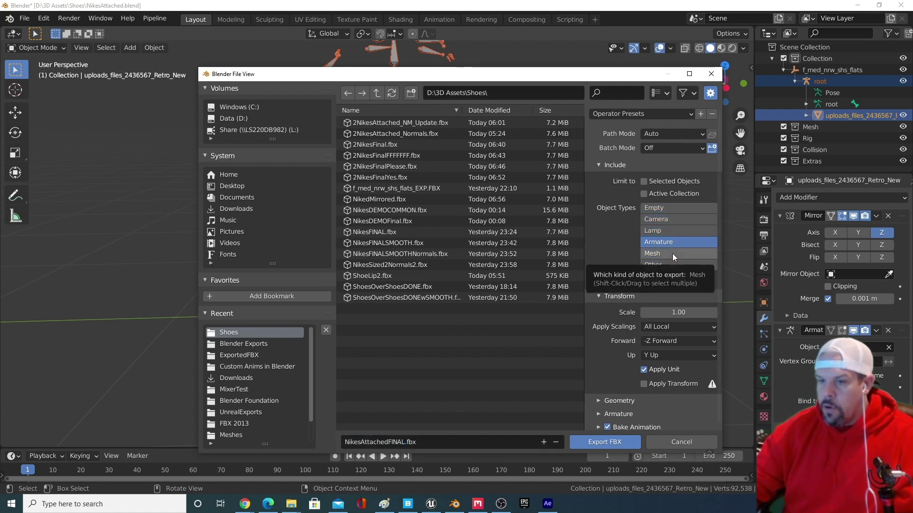
{"action": "left_click", "coordinate": [673, 252], "text": "shift"}
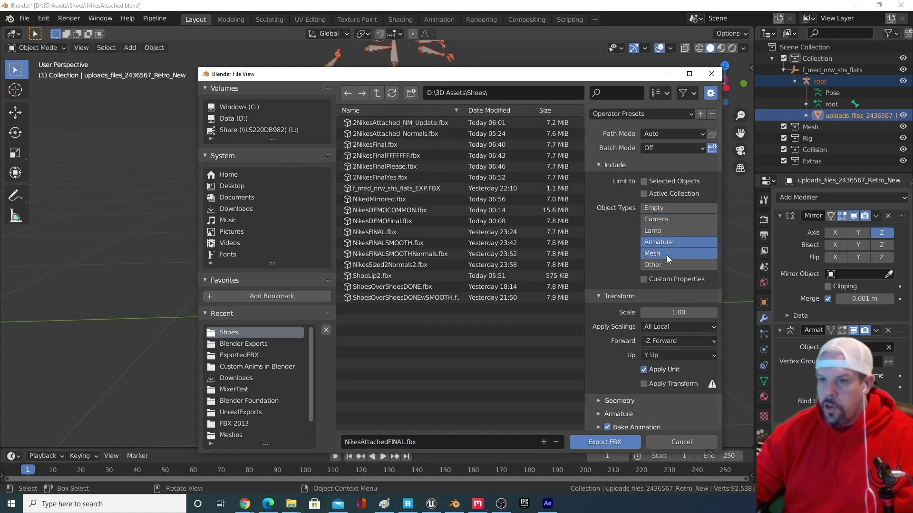
{"action": "scroll", "coordinate": [674, 364], "scroll_direction": "down", "scroll_amount": 1}
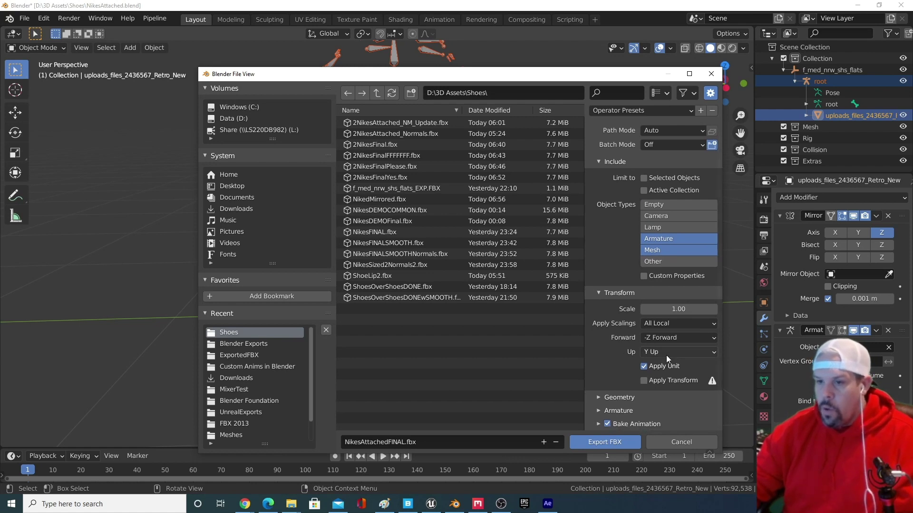
{"action": "left_click", "coordinate": [666, 338]}
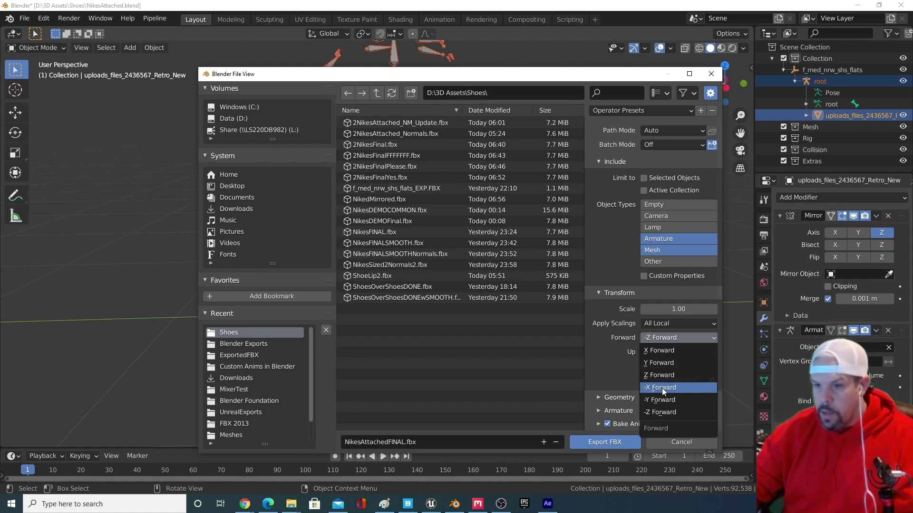
{"action": "left_click", "coordinate": [661, 388]}
{"action": "left_click", "coordinate": [663, 353]}
{"action": "key", "text": "z"}
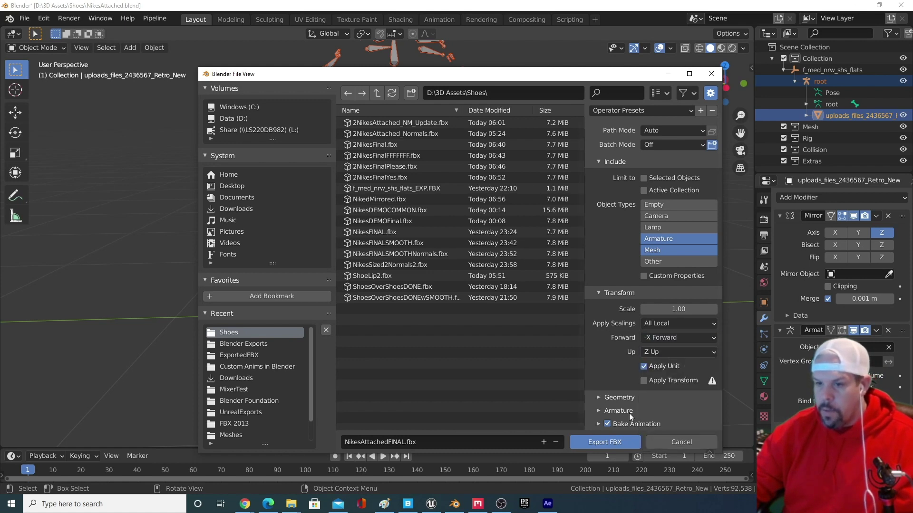
Step: Set the primary bone axis to X and the secondary to Y, disable Add Leaf Bones, and export the FBX
{"action": "left_click", "coordinate": [598, 412]}
{"action": "scroll", "coordinate": [618, 366], "scroll_direction": "down", "scroll_amount": 4}
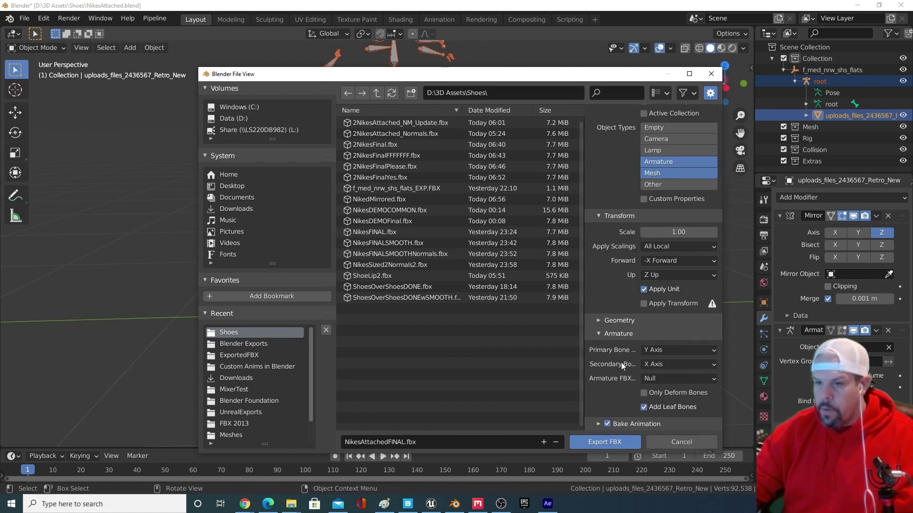
{"action": "left_click", "coordinate": [669, 352]}
{"action": "left_click", "coordinate": [668, 352]}
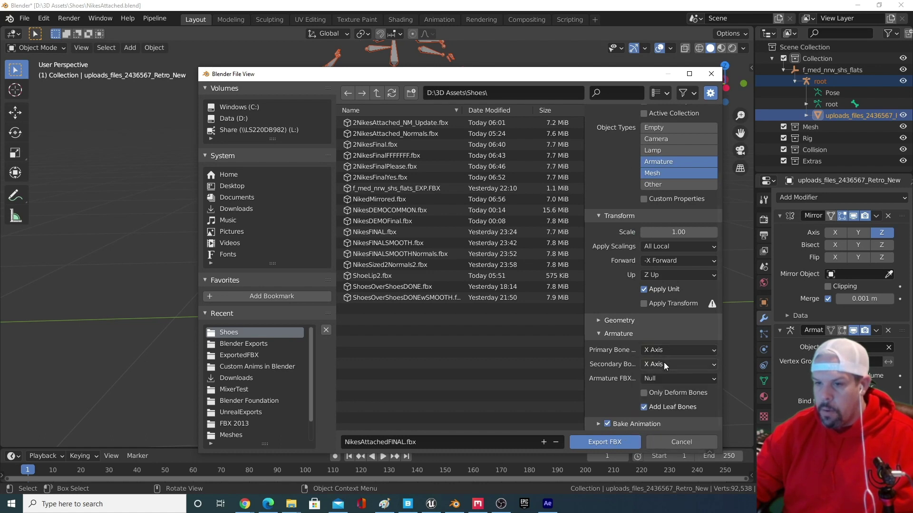
{"action": "left_click", "coordinate": [663, 362]}
{"action": "key", "text": "y"}
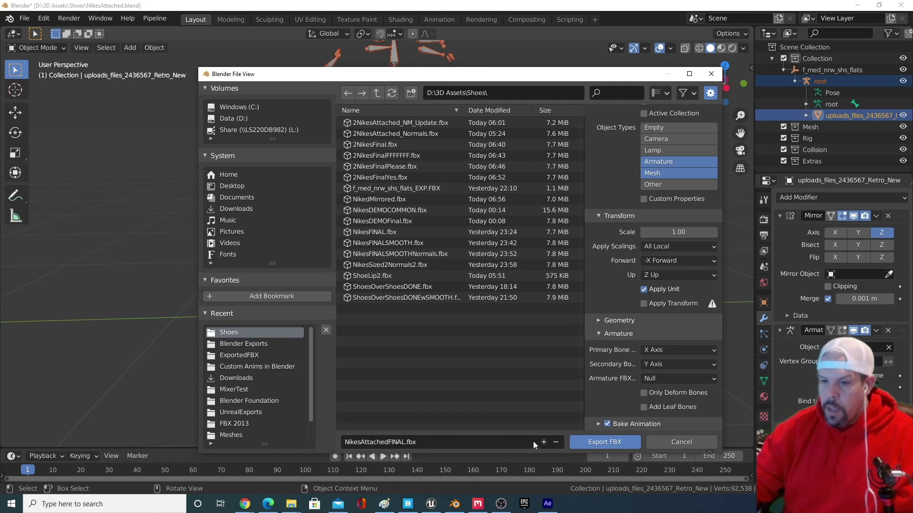
{"action": "left_click", "coordinate": [591, 442]}
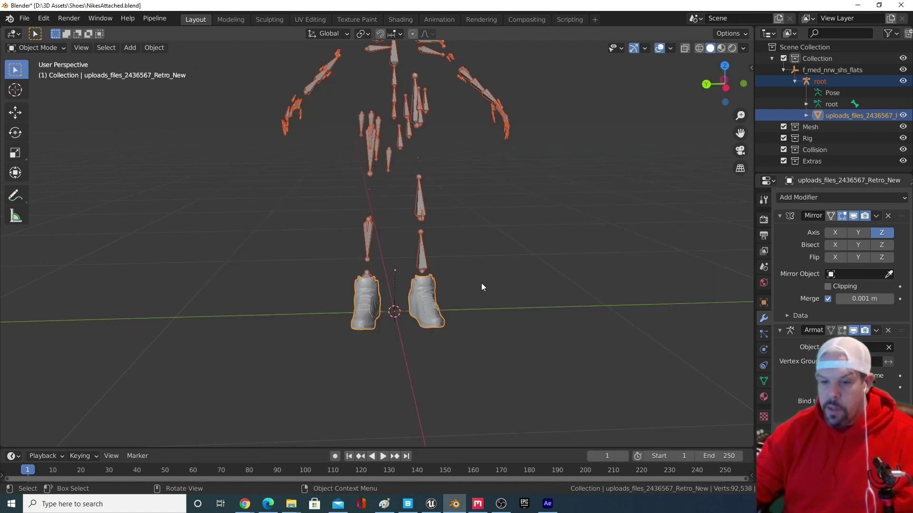
Step: Switch to Unreal Editor and force delete the old shoe assets from 2NikesFinalFFFFFFF through NikesFINAL_PhysicsAsset in the Nikes folder
{"action": "left_click", "coordinate": [431, 503]}
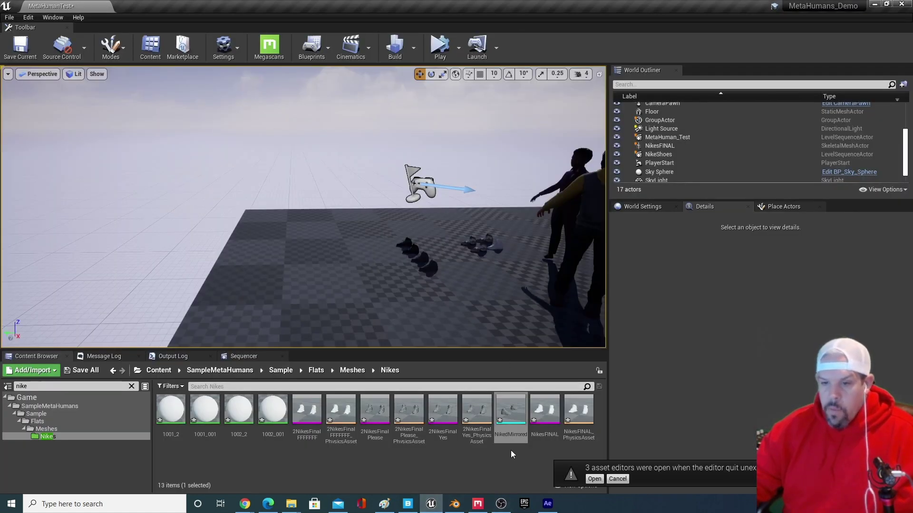
{"action": "left_click", "coordinate": [578, 411]}
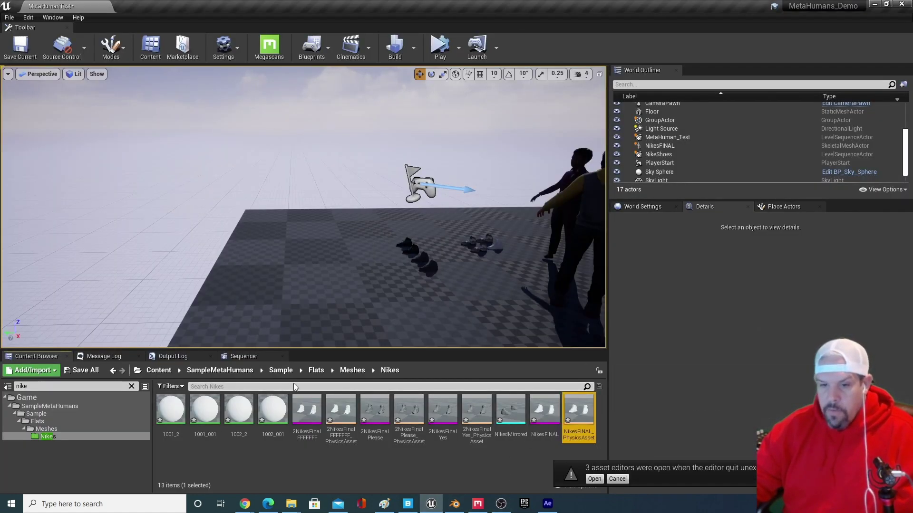
{"action": "left_click", "coordinate": [307, 411], "text": "shift"}
{"action": "key", "text": "Delete"}
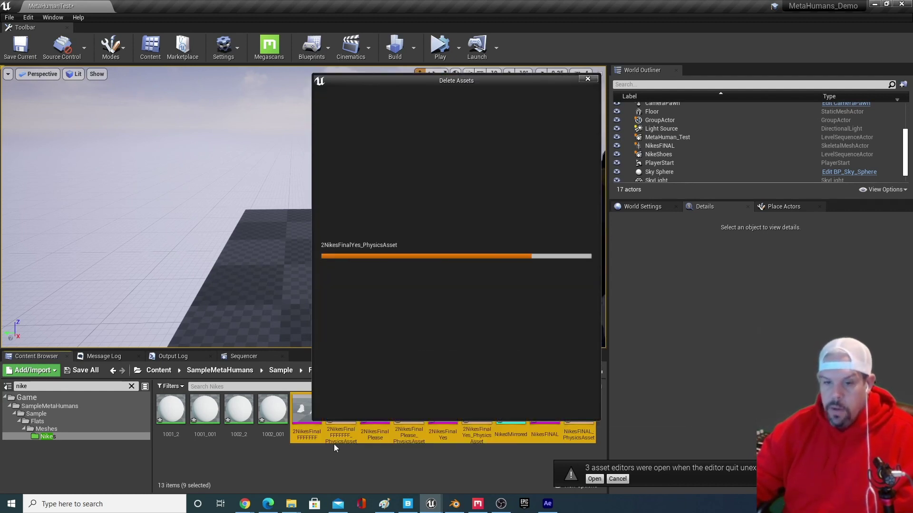
{"action": "left_click", "coordinate": [405, 405]}
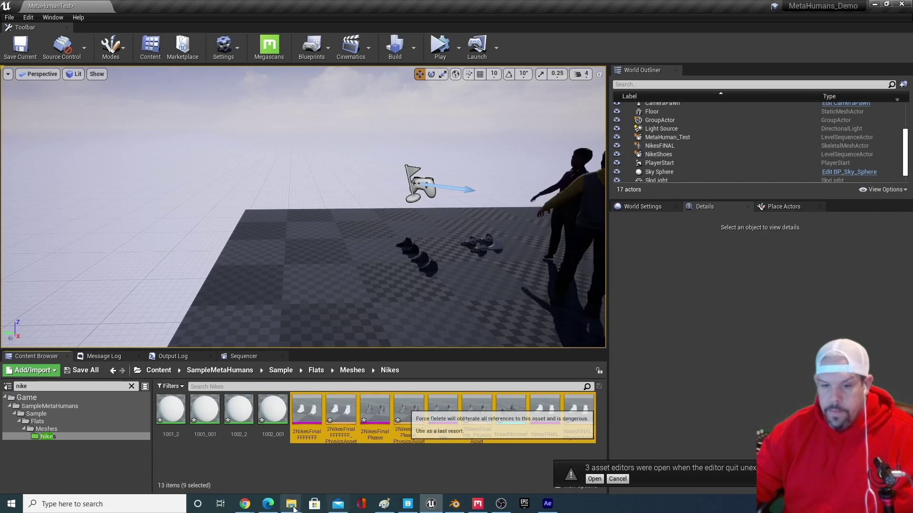
Step: Switch to the Shoes folder in File Explorer and bring the NikesAttachedFINAL FBX into Unreal's Nikes content folder
{"action": "mouse_move", "coordinate": [293, 506]}
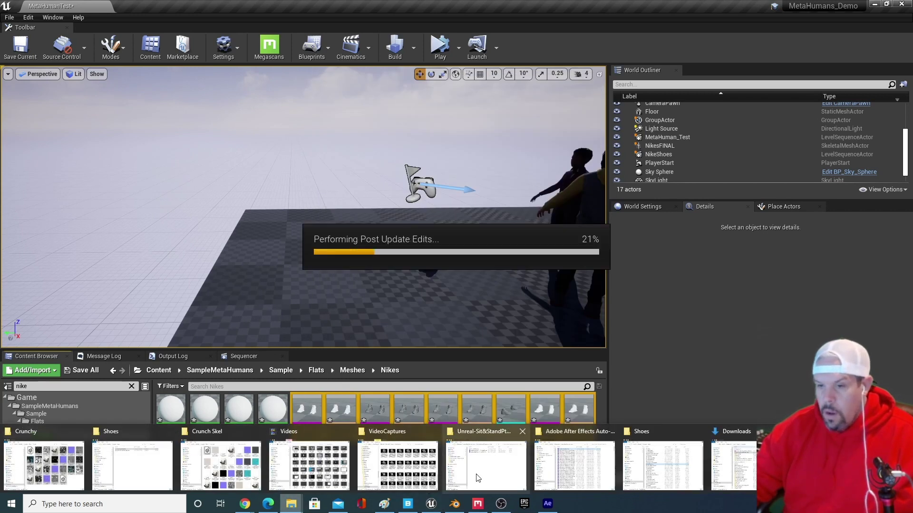
{"action": "left_click", "coordinate": [663, 466]}
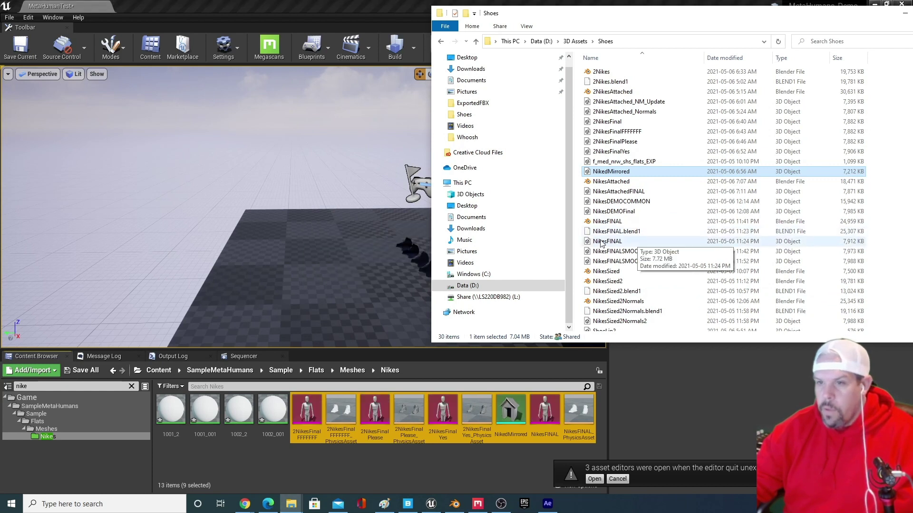
{"action": "left_click", "coordinate": [634, 193]}
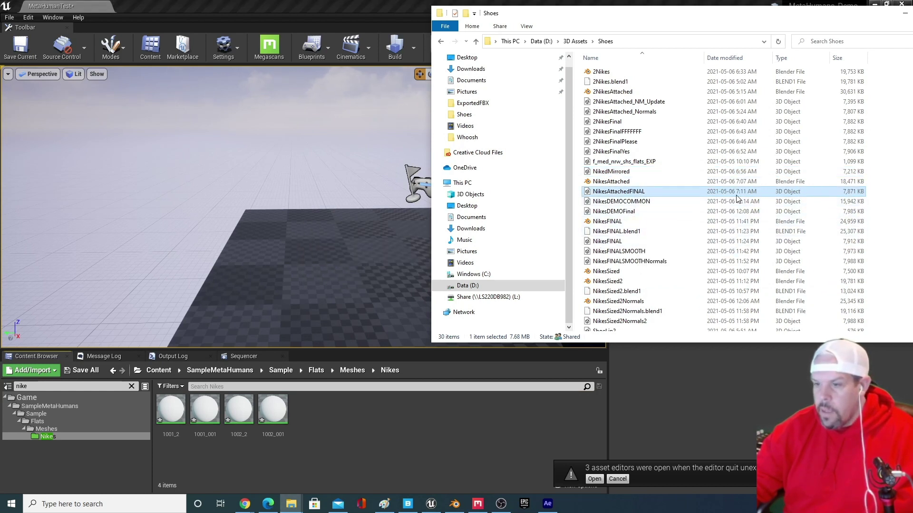
{"action": "left_click_drag", "start_coordinate": [635, 192], "coordinate": [365, 429]}
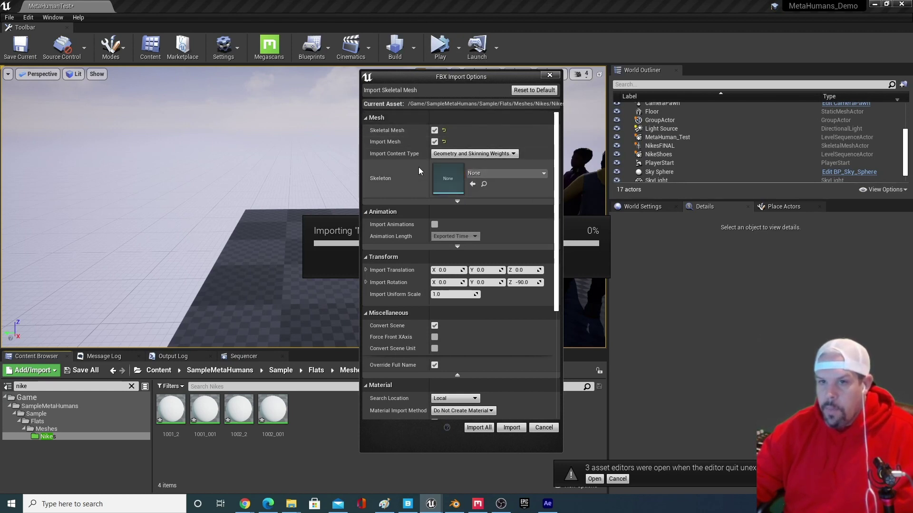
Step: Keep Skeletal Mesh enabled in the FBX import options and assign metahuman_base_skel as the skeleton
{"action": "left_click", "coordinate": [434, 131]}
{"action": "left_click", "coordinate": [434, 130]}
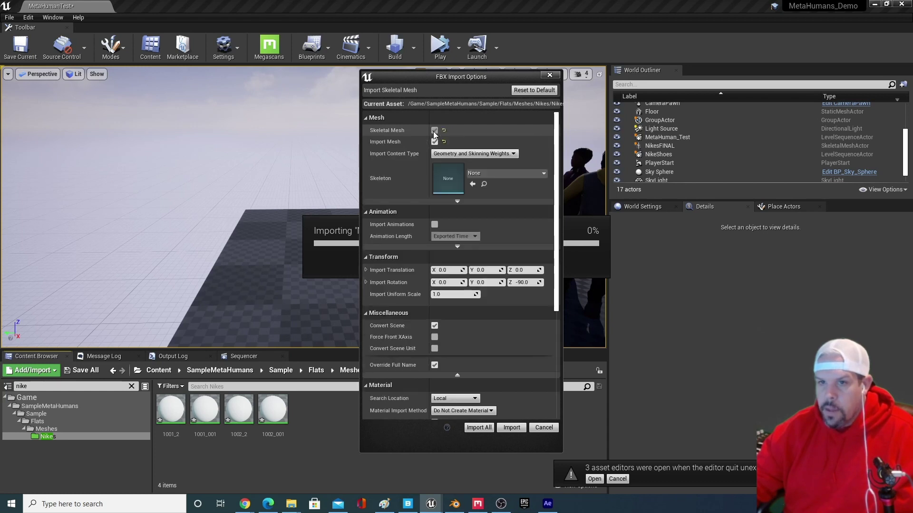
{"action": "left_click", "coordinate": [505, 173]}
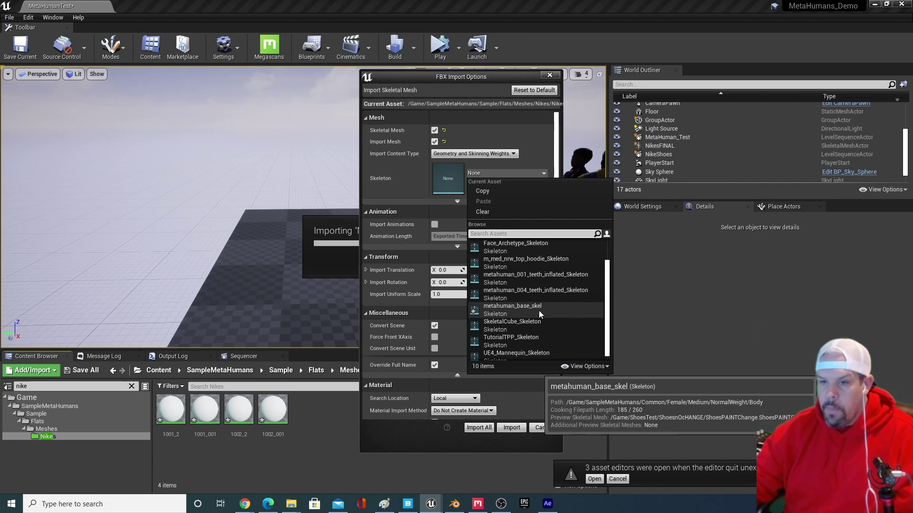
{"action": "left_click", "coordinate": [539, 310]}
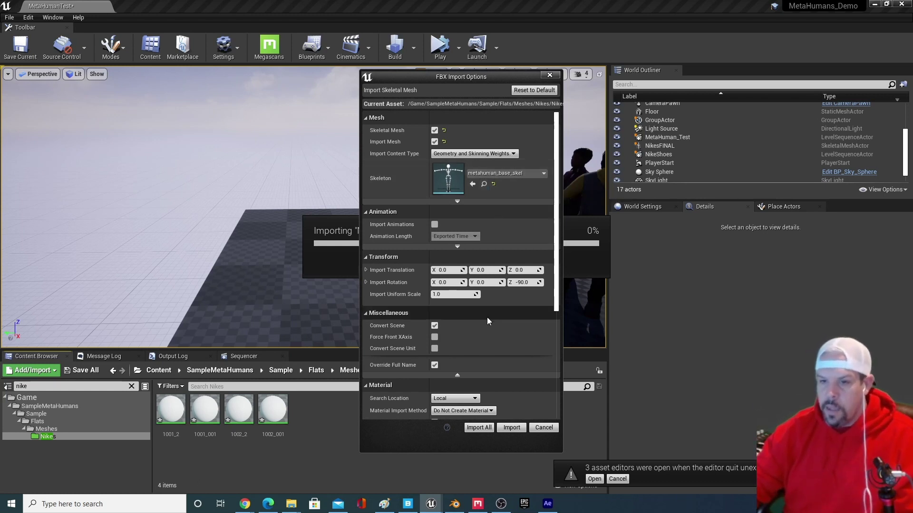
Step: Set the material import method to Do Not Create Material and import all of the FBX
{"action": "scroll", "coordinate": [517, 227], "scroll_direction": "down", "scroll_amount": 2}
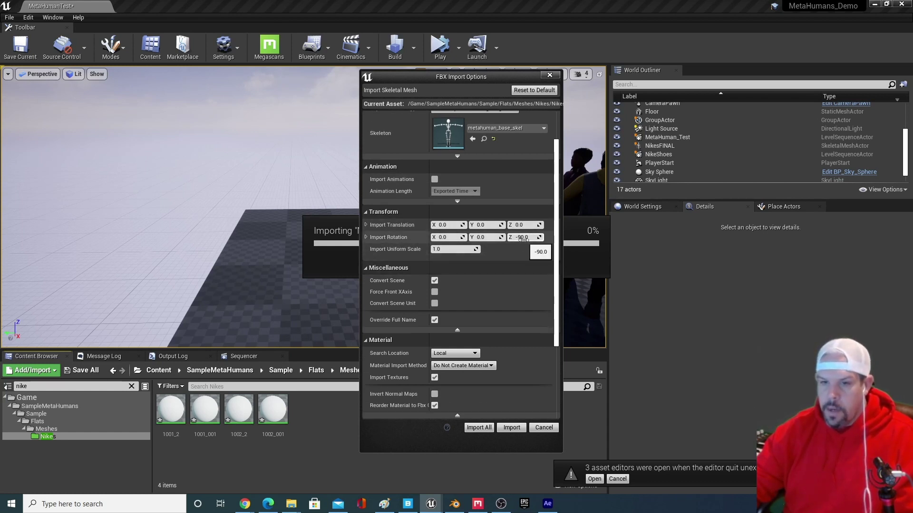
{"action": "scroll", "coordinate": [483, 265], "scroll_direction": "down", "scroll_amount": 1}
{"action": "scroll", "coordinate": [480, 262], "scroll_direction": "down", "scroll_amount": 1}
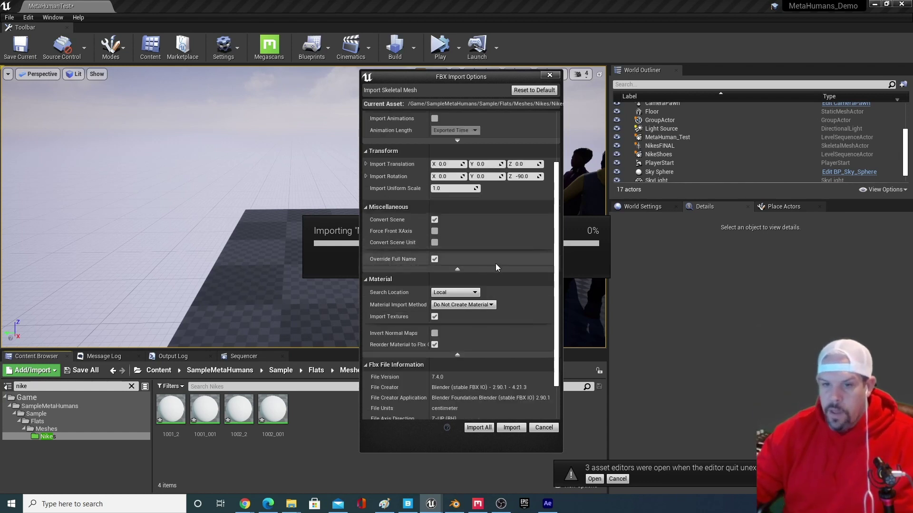
{"action": "scroll", "coordinate": [495, 268], "scroll_direction": "down", "scroll_amount": 1}
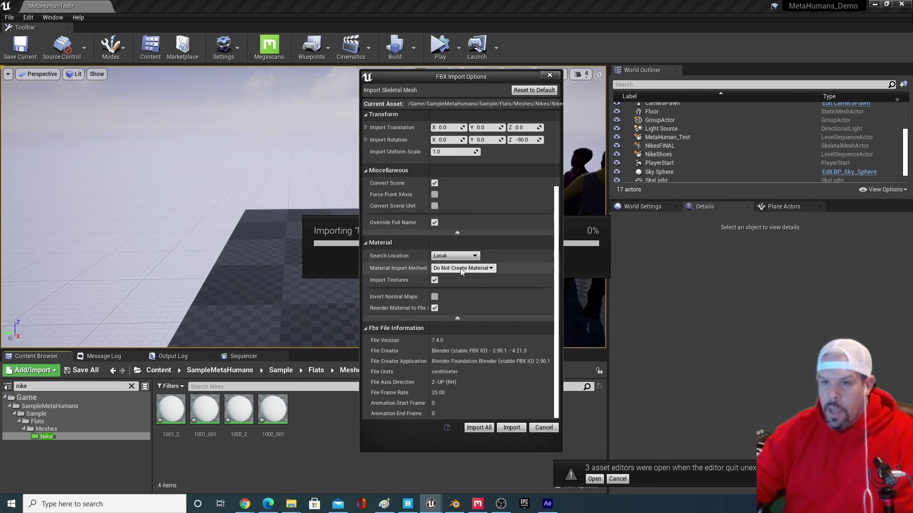
{"action": "left_click", "coordinate": [461, 269]}
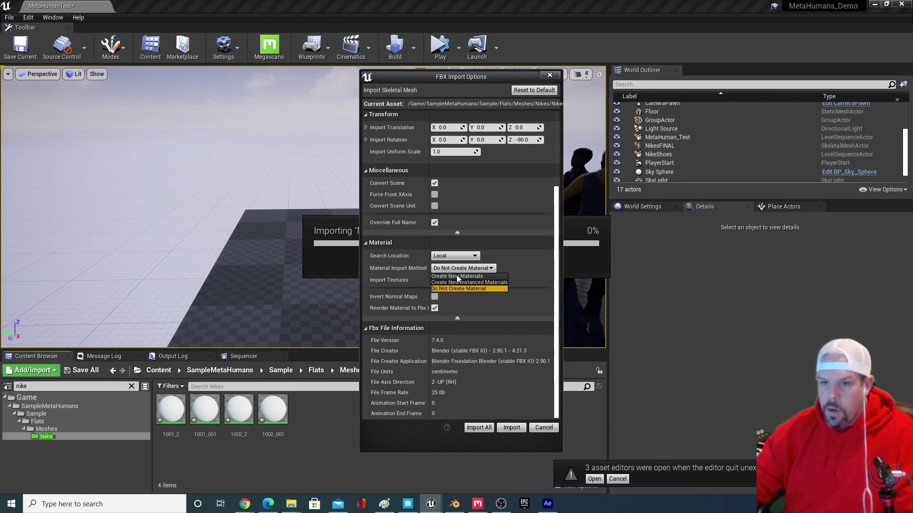
{"action": "left_click", "coordinate": [458, 288]}
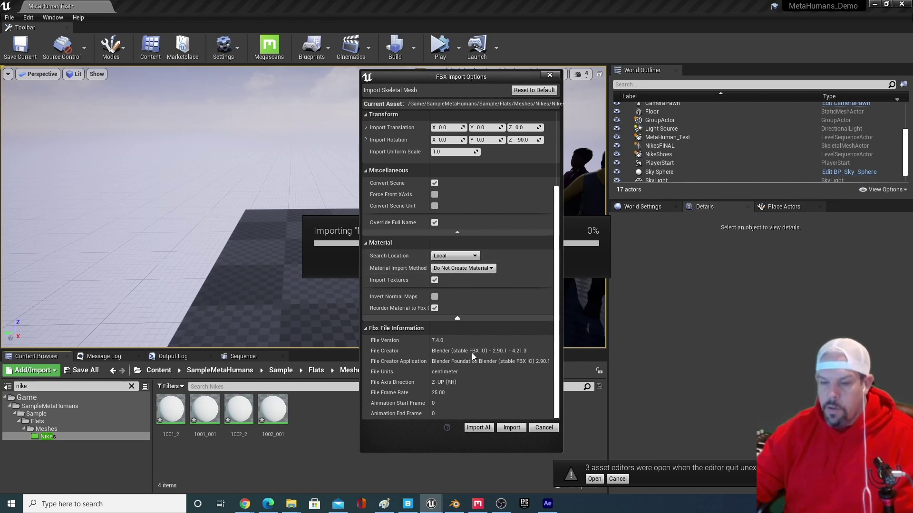
{"action": "left_click", "coordinate": [478, 428]}
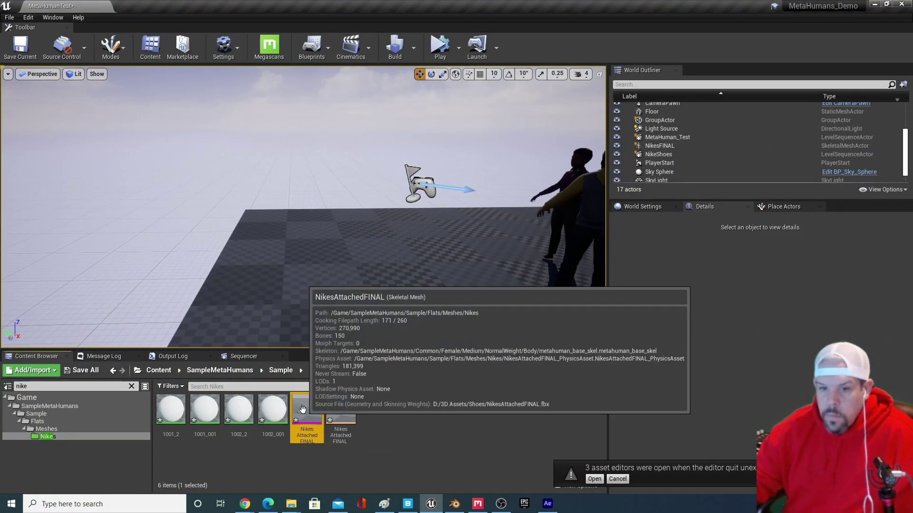
Step: Place the NikesAttachedFINAL skeletal mesh on the floor of the level, in front of the MetaHumans
{"action": "left_click_drag", "start_coordinate": [307, 414], "coordinate": [343, 295]}
{"action": "right_click_drag", "start_coordinate": [343, 295], "coordinate": [336, 276]}
{"action": "scroll", "coordinate": [336, 276], "scroll_direction": "up", "scroll_amount": 2}
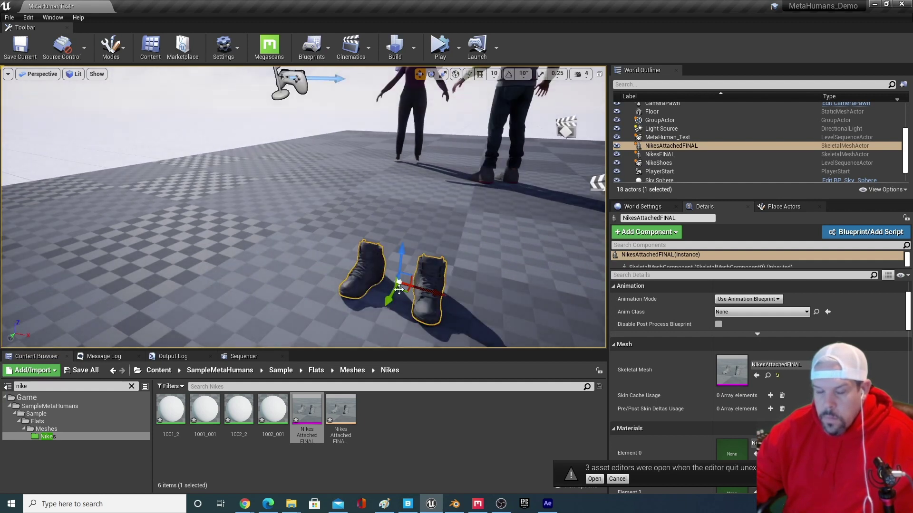
Step: Assign material 1001_001 to Element 1 and 1002_2 to Element 0 of the NikesAttachedFINAL mesh, then save and close it
{"action": "double_click", "coordinate": [313, 410]}
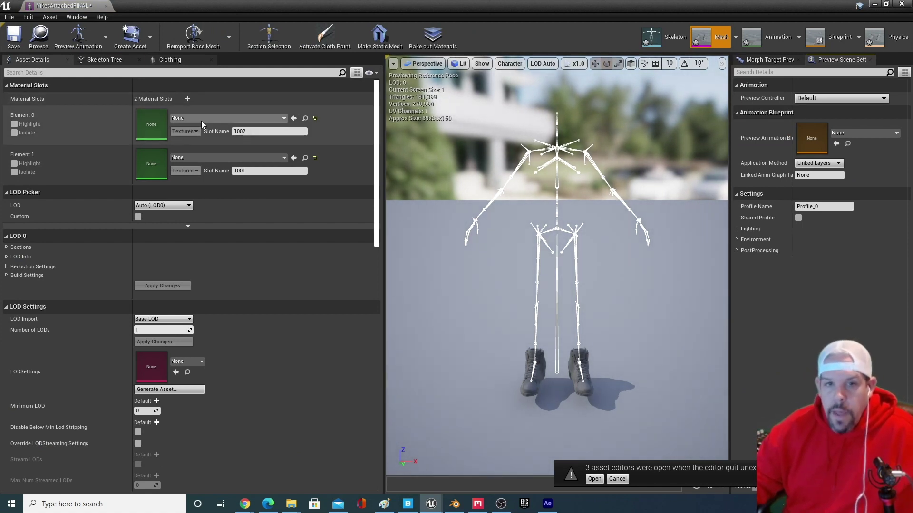
{"action": "left_click", "coordinate": [239, 158]}
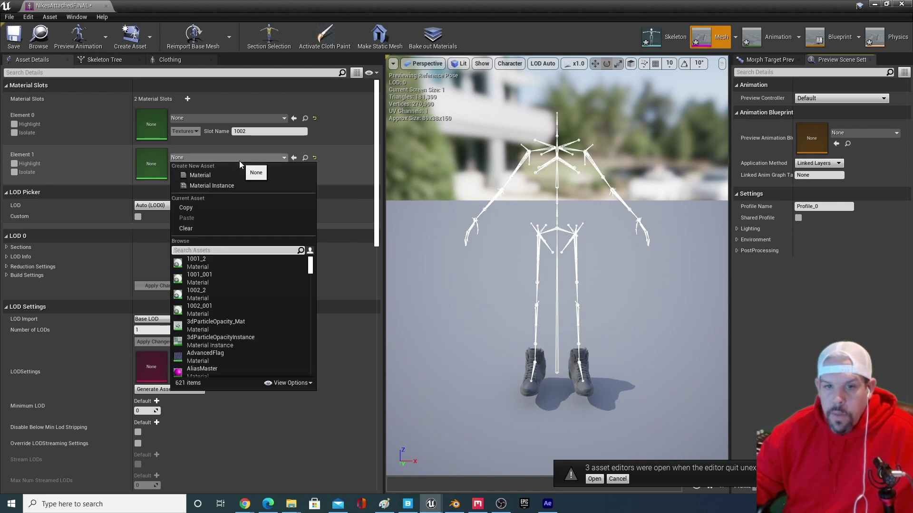
{"action": "left_click", "coordinate": [232, 279]}
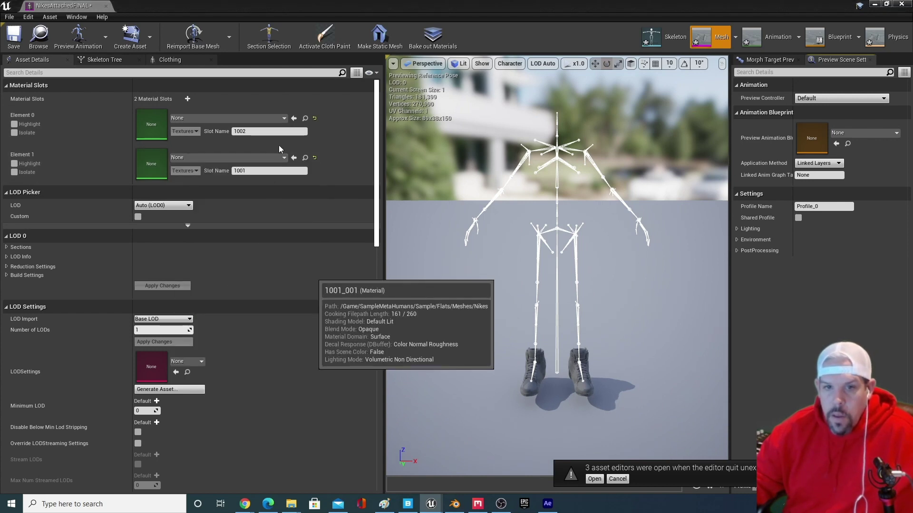
{"action": "left_click", "coordinate": [249, 119]}
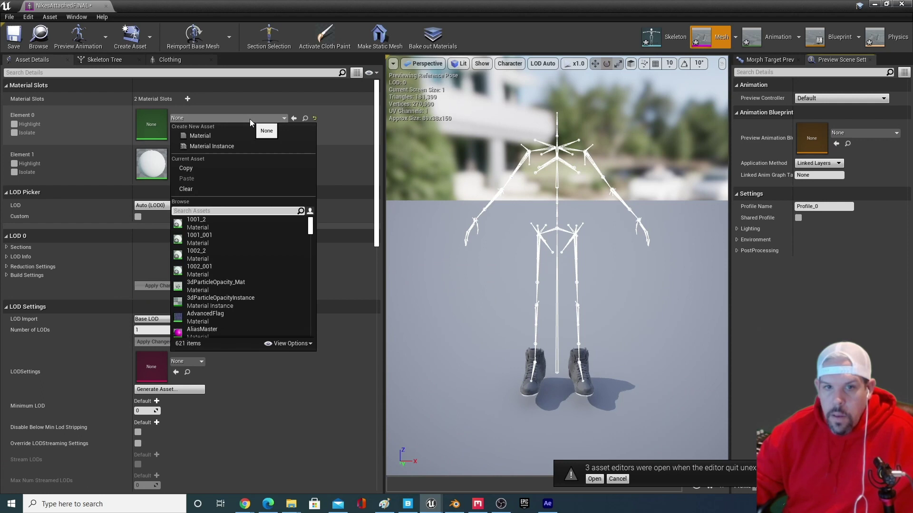
{"action": "left_click", "coordinate": [248, 253]}
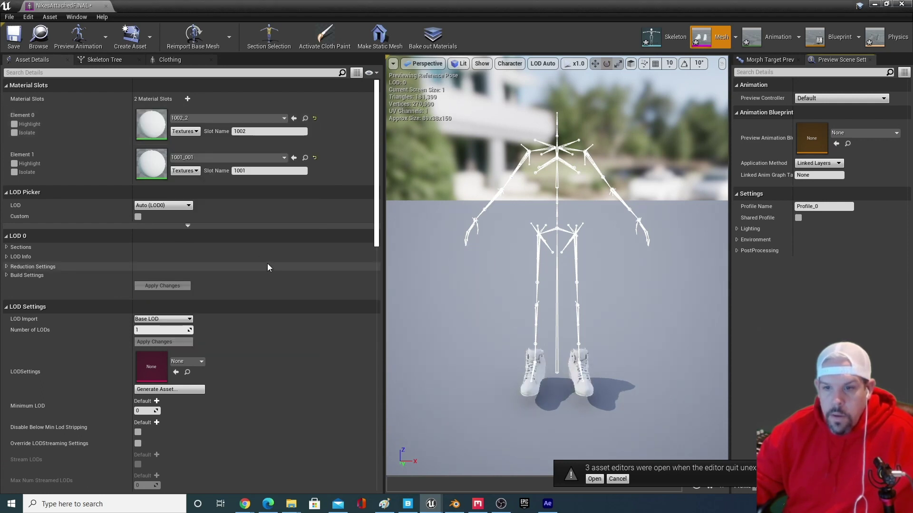
{"action": "left_click", "coordinate": [14, 37]}
{"action": "left_click", "coordinate": [105, 5]}
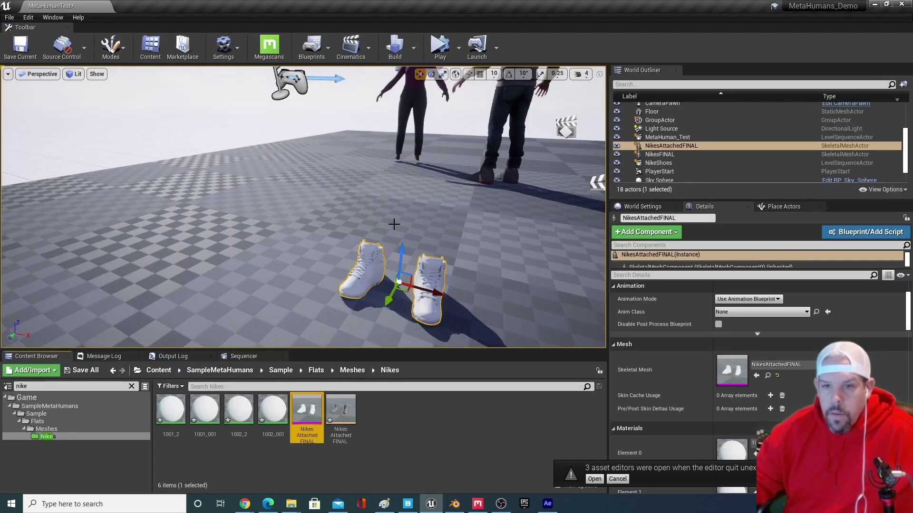
Step: Open the BP_metahuman_001 blueprint from the level and show its 3D preview of the character
{"action": "mouse_move", "coordinate": [394, 224]}
{"action": "right_mouse_down"}
{"action": "mouse_move", "coordinate": [380, 218]}
{"action": "mouse_move", "coordinate": [402, 226]}
{"action": "mouse_move", "coordinate": [377, 225]}
{"action": "mouse_move", "coordinate": [400, 217]}
{"action": "mouse_move", "coordinate": [383, 223]}
{"action": "right_mouse_up"}
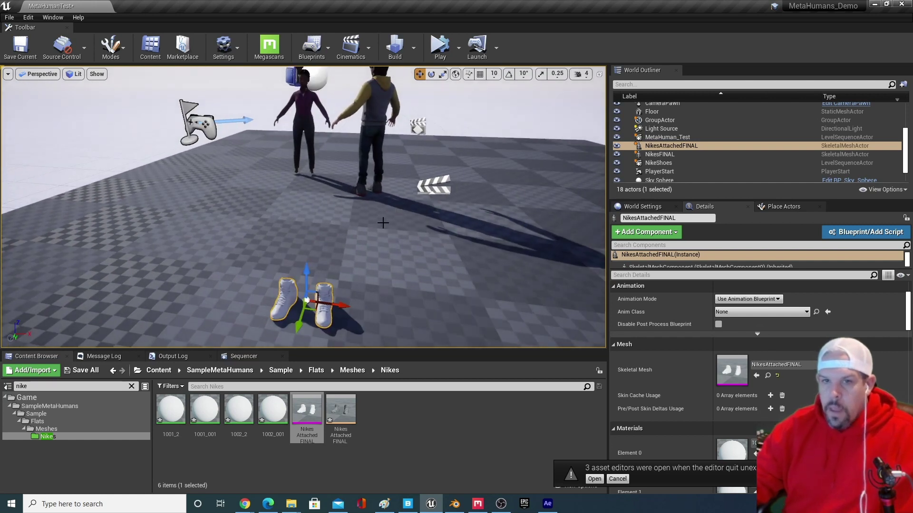
{"action": "left_click", "coordinate": [303, 107]}
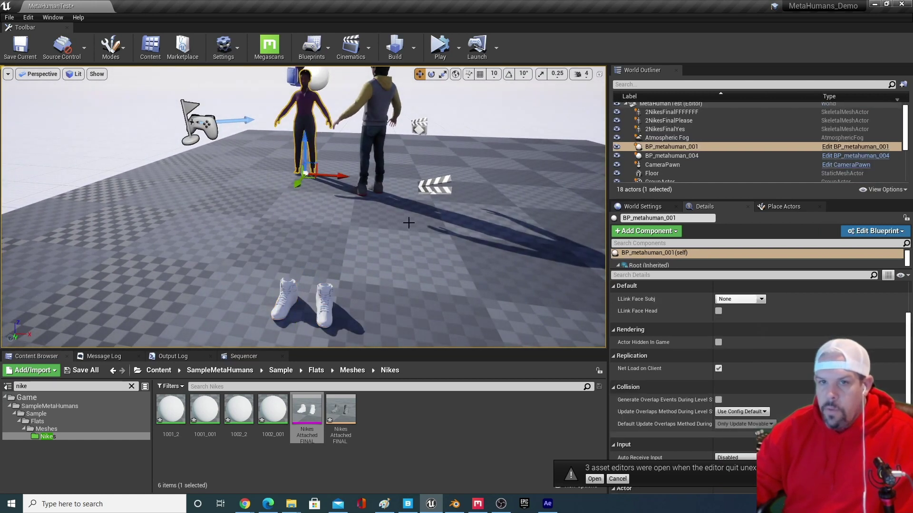
{"action": "left_click", "coordinate": [845, 146]}
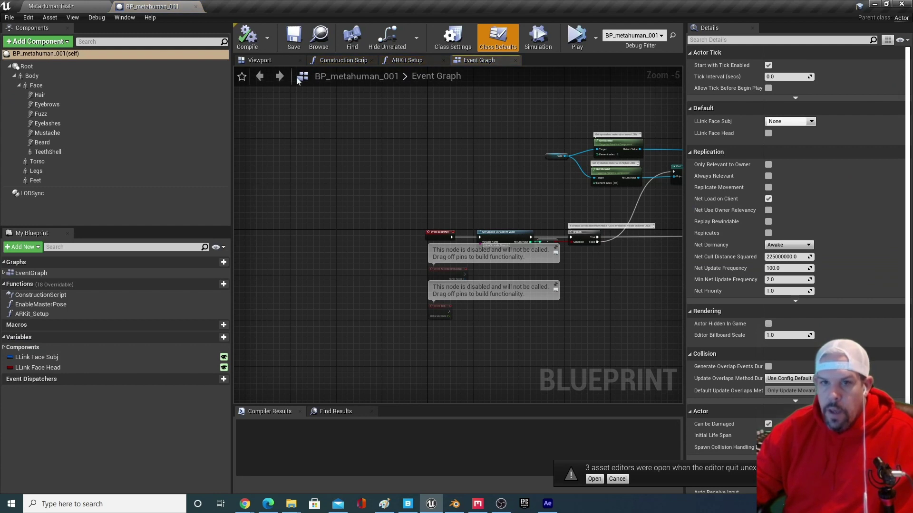
{"action": "left_click", "coordinate": [263, 61]}
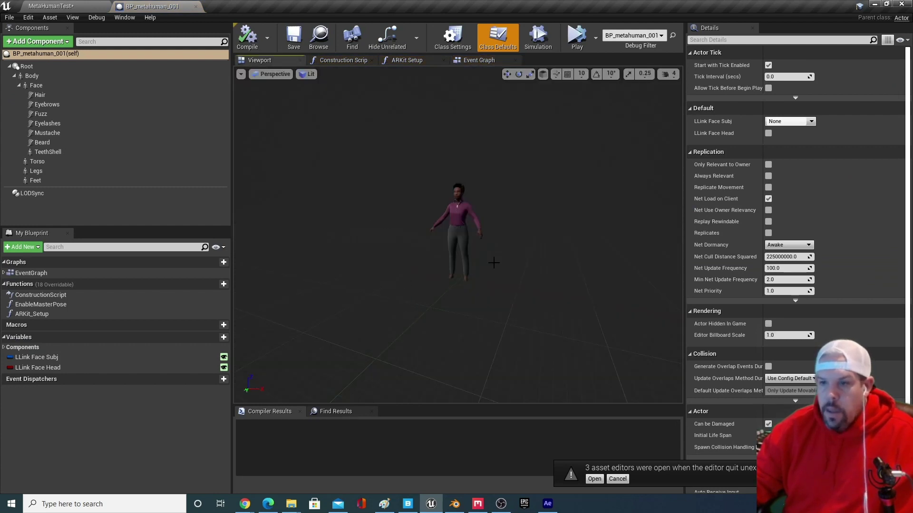
Step: Set the Feet component's skeletal mesh to NikesAttachedFINAL and save the blueprint
{"action": "left_click", "coordinate": [454, 268]}
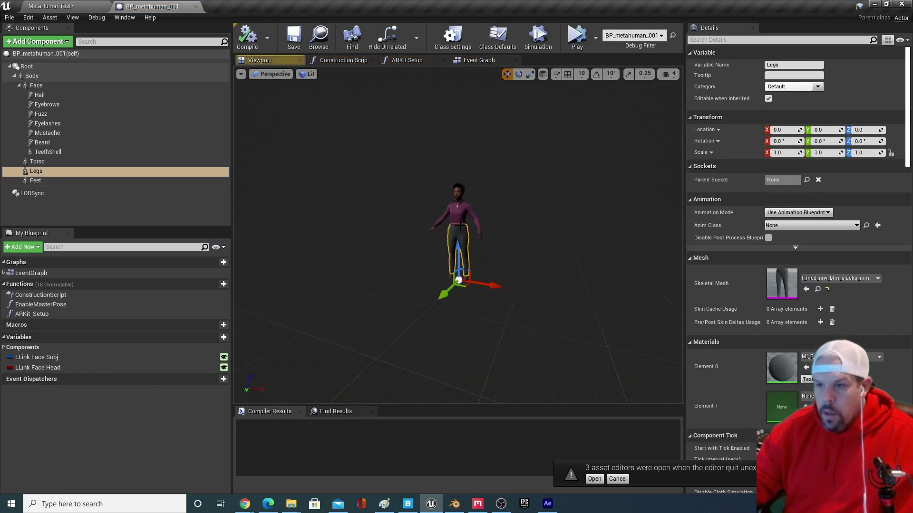
{"action": "left_click", "coordinate": [56, 183]}
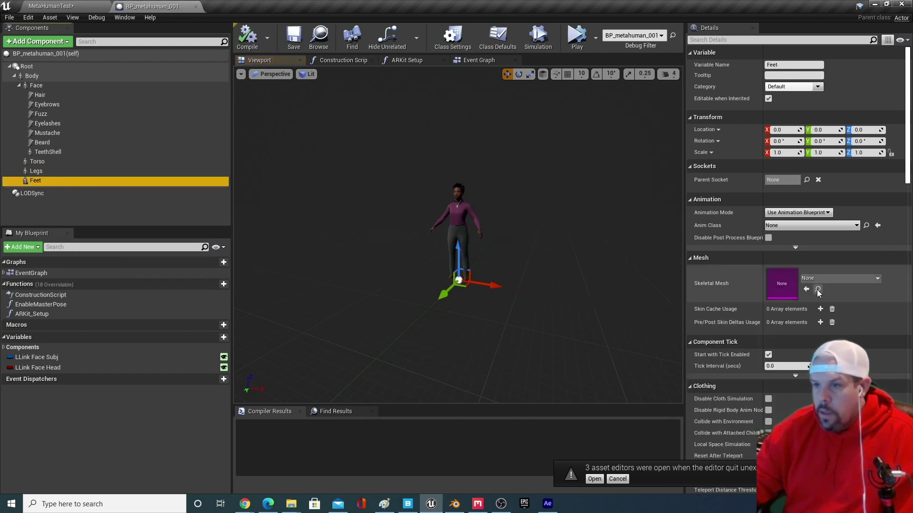
{"action": "left_click", "coordinate": [829, 278]}
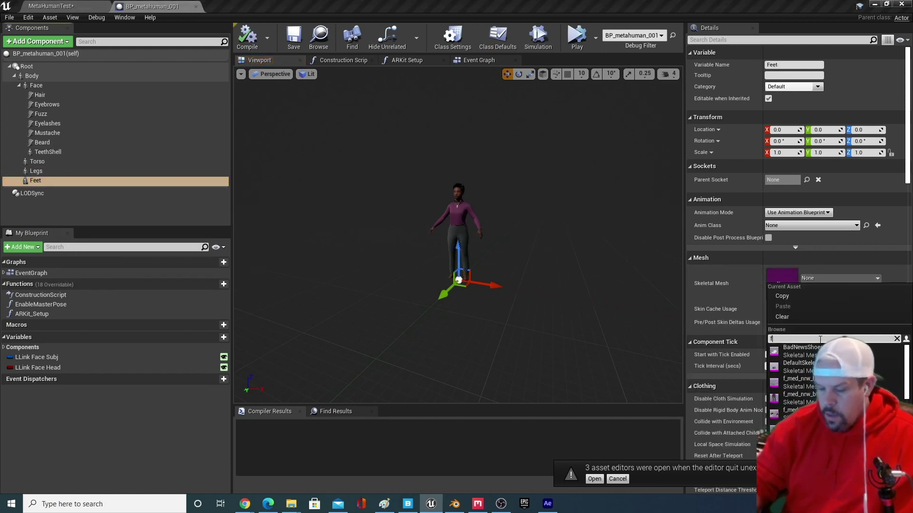
{"action": "type", "text": "final"}
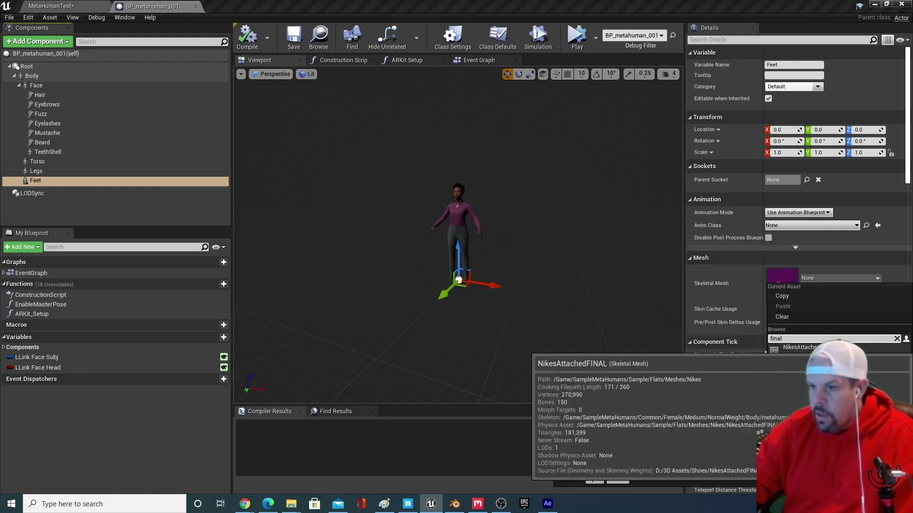
{"action": "left_click", "coordinate": [807, 352]}
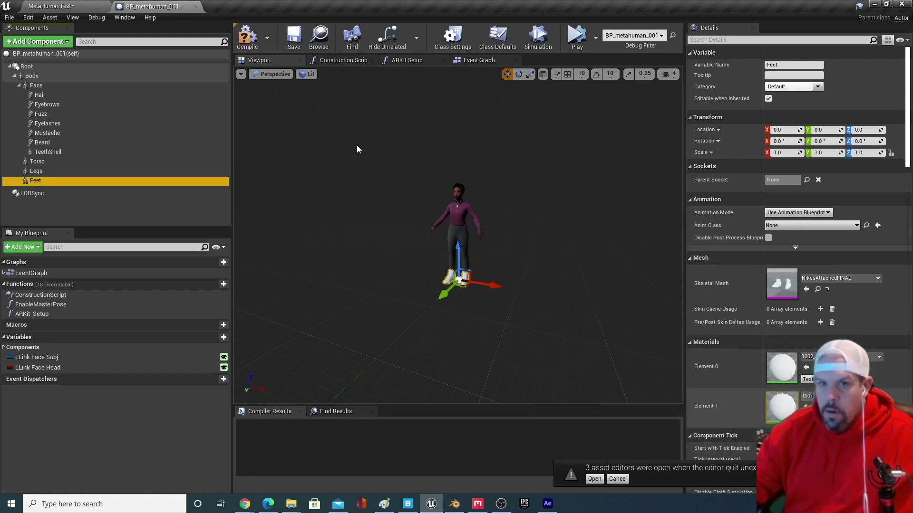
{"action": "left_click", "coordinate": [294, 38]}
Step: Return to the MetaHumanTest level and examine the fit of the shoes on BP_metahuman_001 from several angles
{"action": "left_click", "coordinate": [54, 5]}
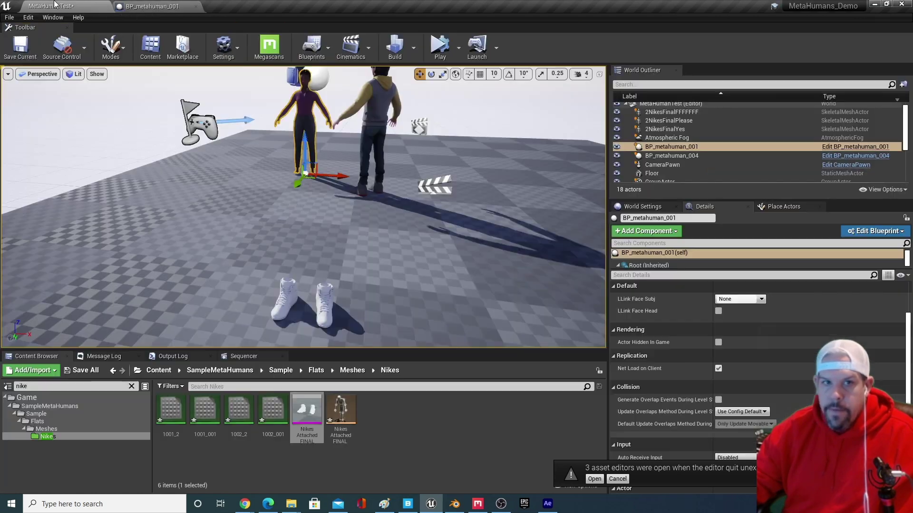
{"action": "key", "text": "f"}
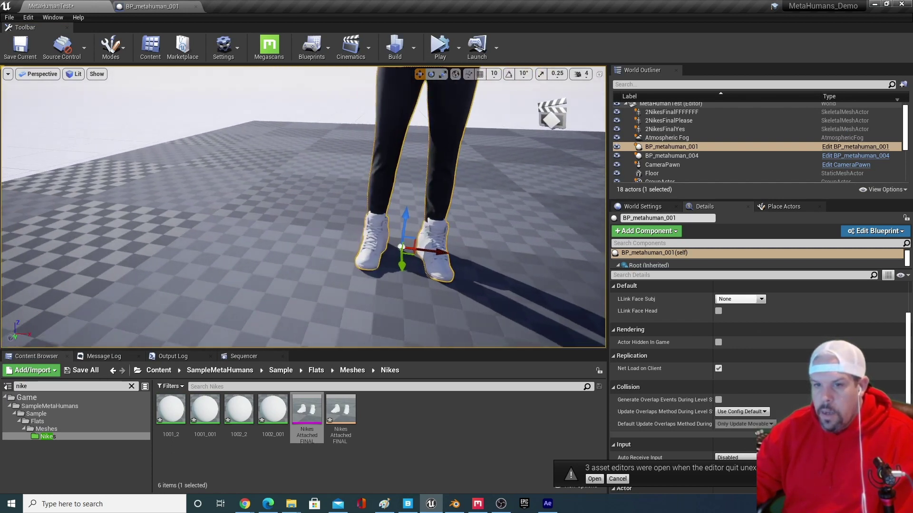
{"action": "scroll", "coordinate": [303, 153], "scroll_direction": "down", "scroll_amount": 8}
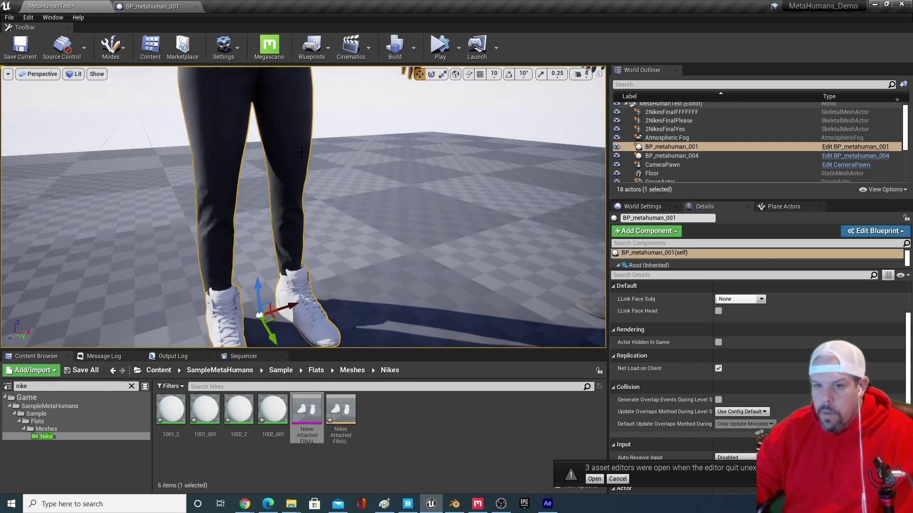
{"action": "scroll", "coordinate": [301, 154], "scroll_direction": "up", "scroll_amount": 6}
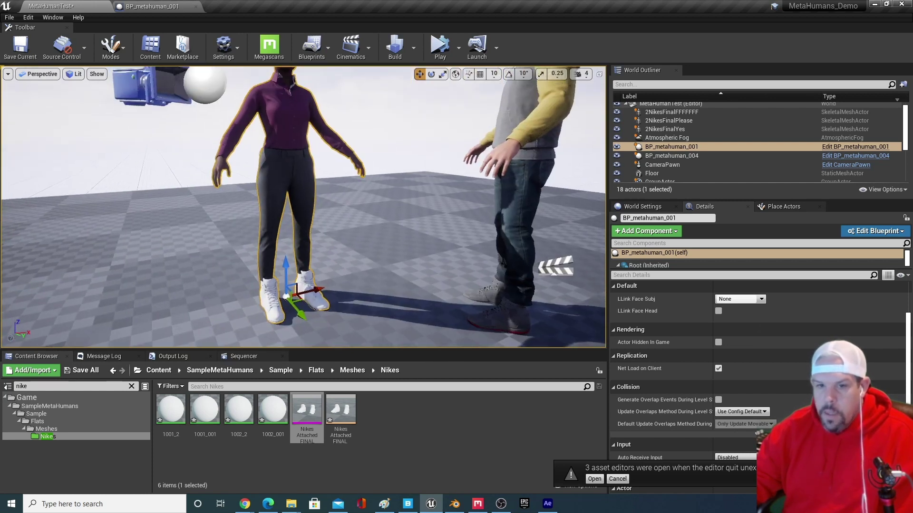
{"action": "scroll", "coordinate": [301, 155], "scroll_direction": "up", "scroll_amount": 6}
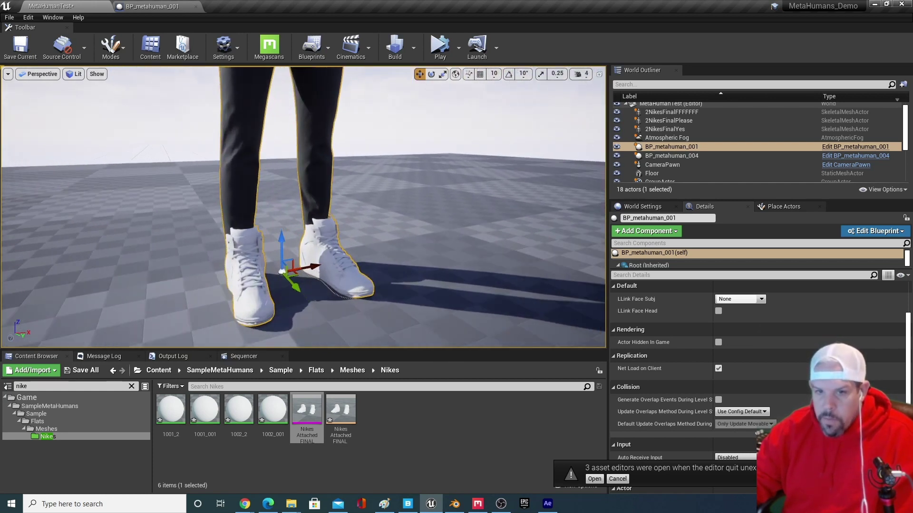
{"action": "right_click_drag", "start_coordinate": [301, 154], "coordinate": [316, 189]}
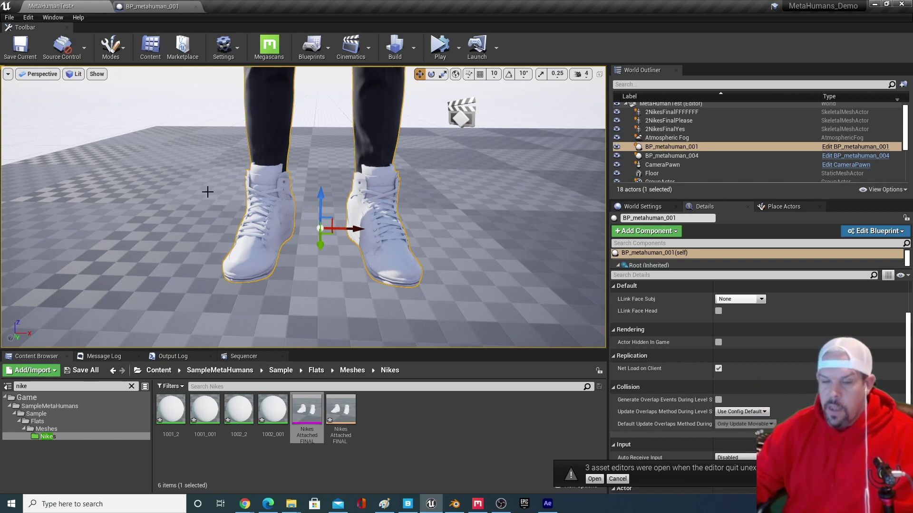
Step: Create a Level Sequence named NikesTest in the Nikes content folder
{"action": "scroll", "coordinate": [402, 217], "scroll_direction": "down", "scroll_amount": 5}
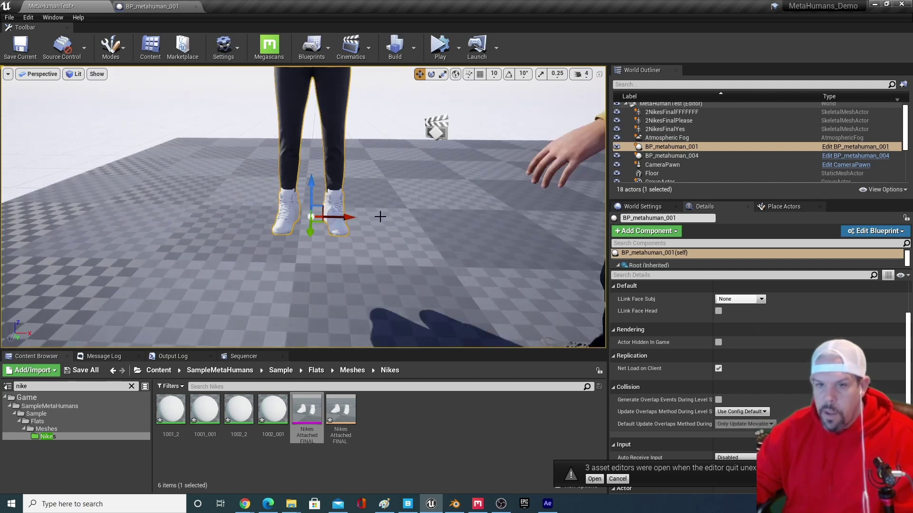
{"action": "right_click_drag", "start_coordinate": [379, 216], "coordinate": [378, 232]}
{"action": "scroll", "coordinate": [377, 230], "scroll_direction": "up", "scroll_amount": 2}
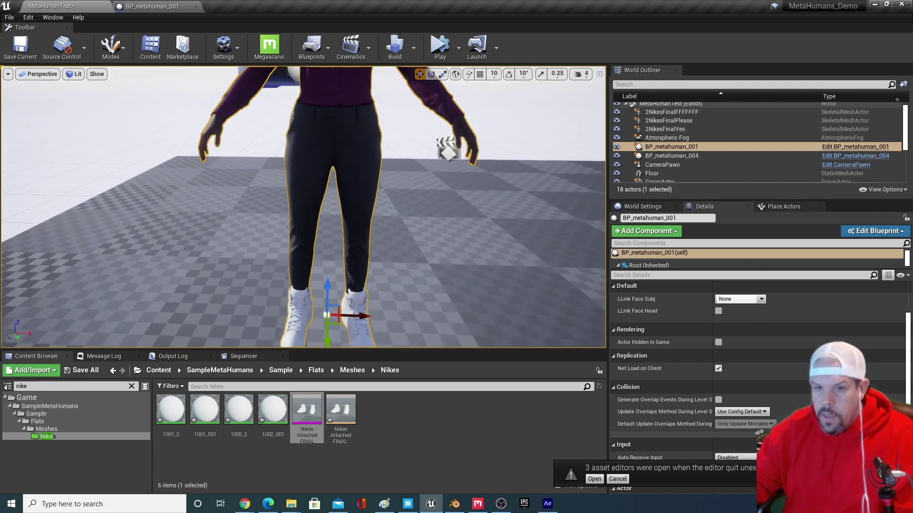
{"action": "scroll", "coordinate": [377, 232], "scroll_direction": "up", "scroll_amount": 4}
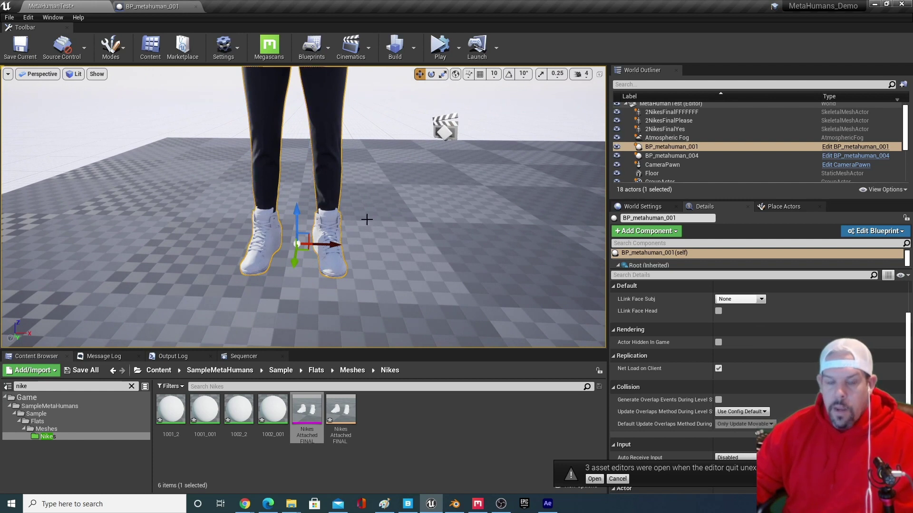
{"action": "scroll", "coordinate": [367, 219], "scroll_direction": "down", "scroll_amount": 5}
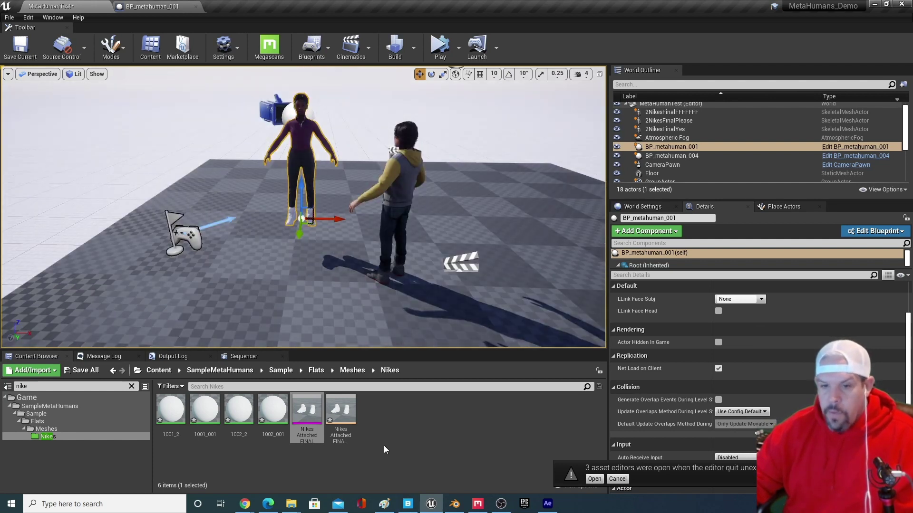
{"action": "left_click", "coordinate": [384, 442]}
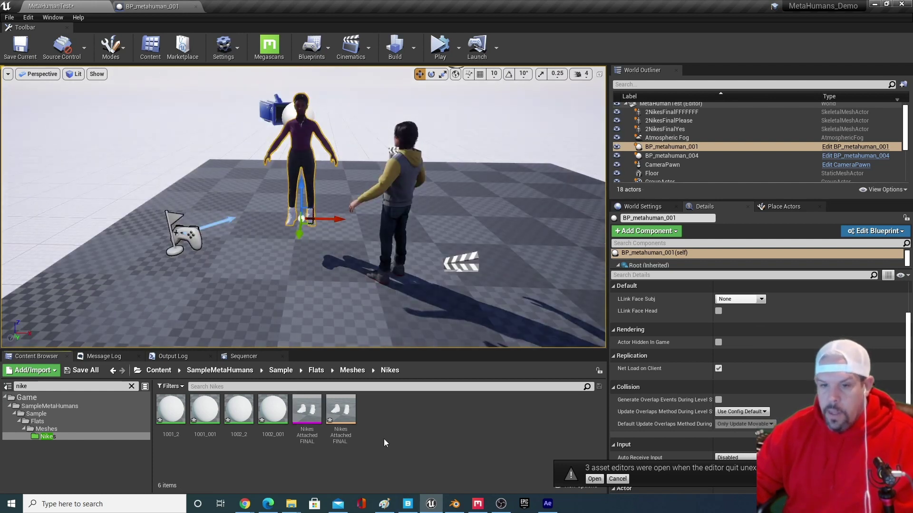
{"action": "right_click", "coordinate": [395, 408]}
{"action": "right_click", "coordinate": [380, 430]}
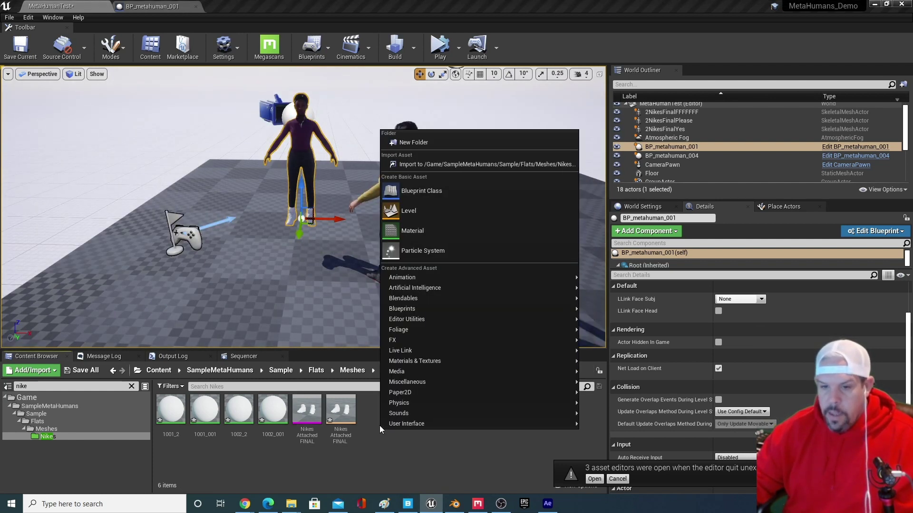
{"action": "mouse_move", "coordinate": [448, 276]}
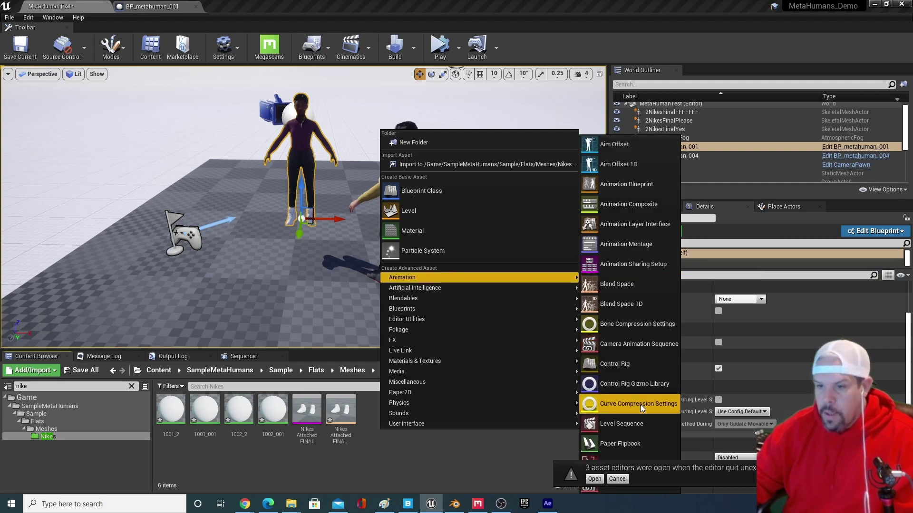
{"action": "left_click", "coordinate": [640, 418]}
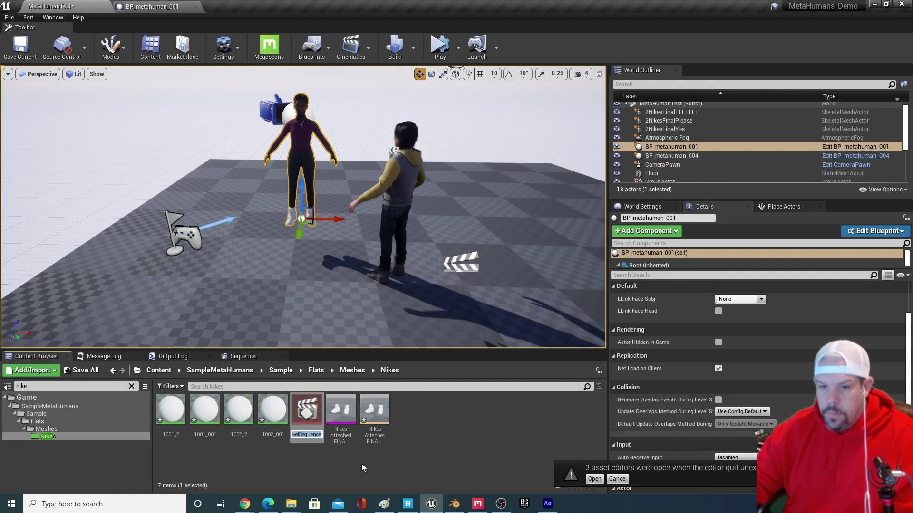
{"action": "type", "text": "NikesTest"}
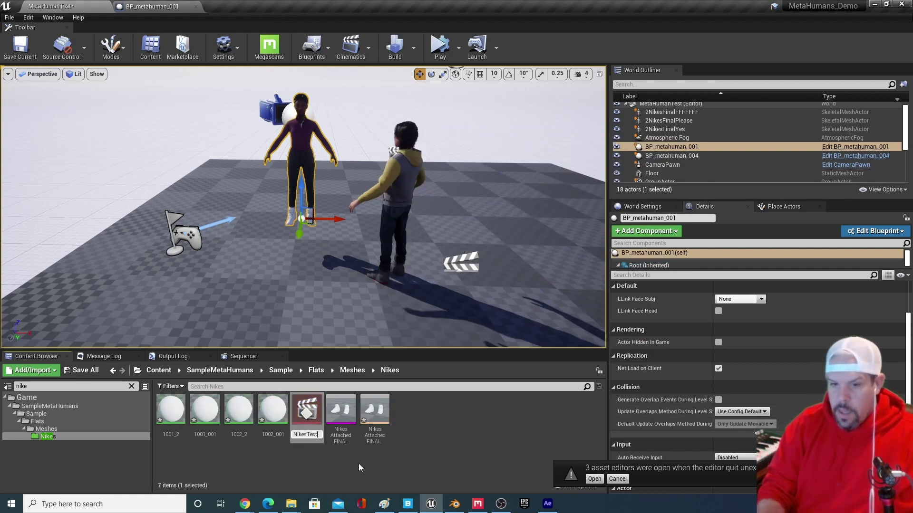
{"action": "key", "text": "Return"}
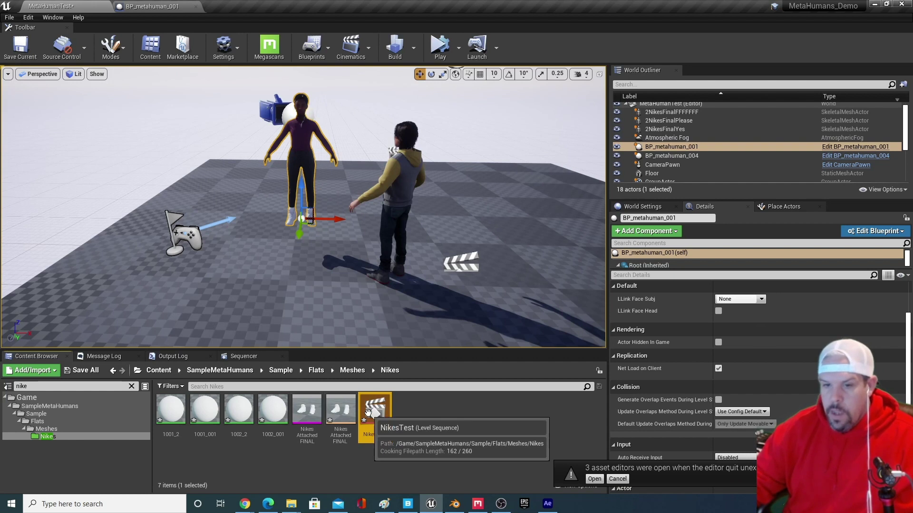
Step: Place the NikesTest sequence on the floor of the level near BP_metahuman_001 and open it for editing
{"action": "left_click_drag", "start_coordinate": [375, 410], "coordinate": [252, 278]}
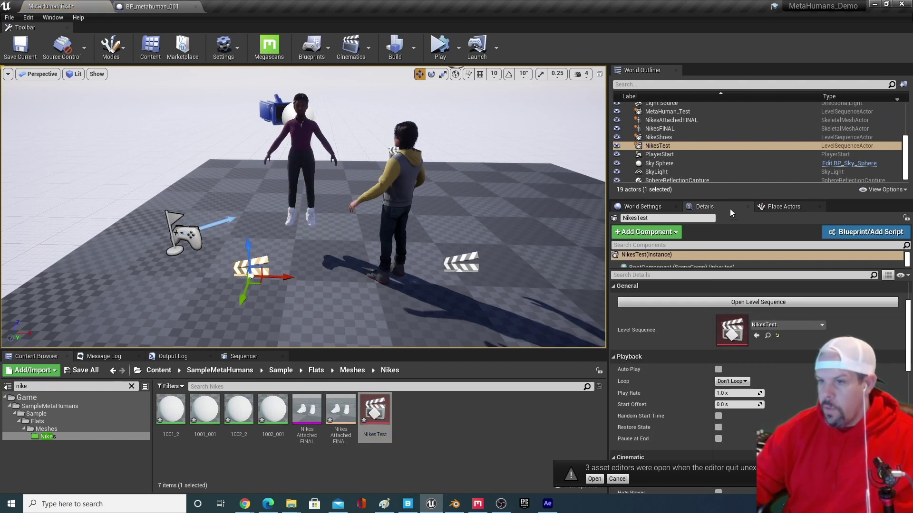
{"action": "left_click", "coordinate": [752, 301]}
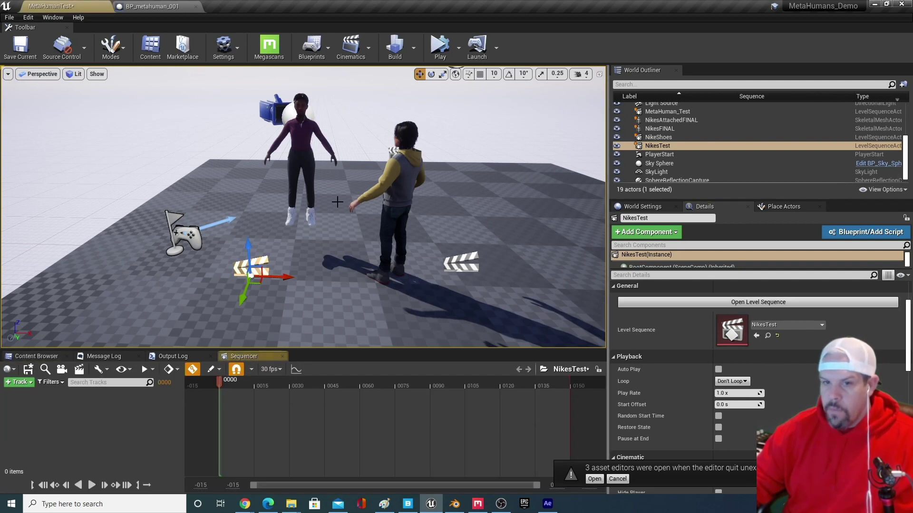
Step: Add the BP_metahuman_001 actor to the NikesTest sequence as a track
{"action": "left_click_drag", "start_coordinate": [285, 253], "coordinate": [227, 235]}
{"action": "left_click", "coordinate": [314, 267]}
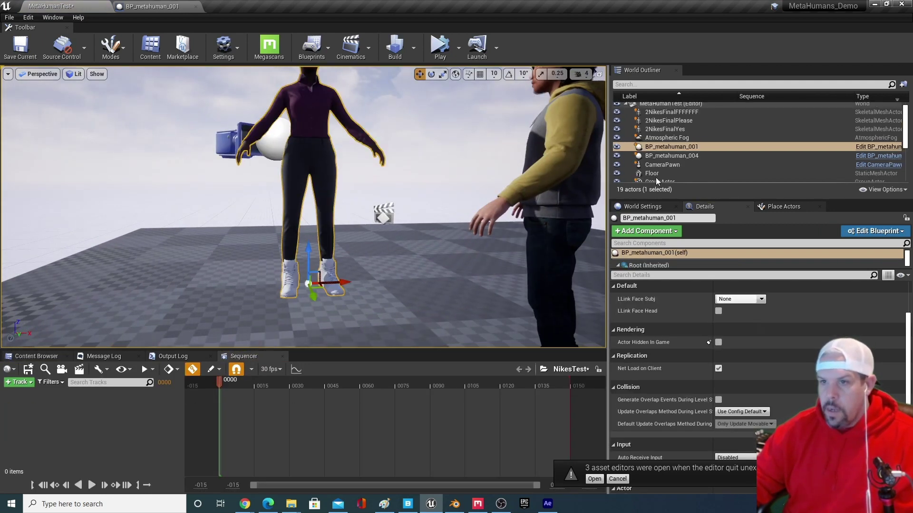
{"action": "left_click", "coordinate": [19, 382]}
{"action": "left_click", "coordinate": [90, 405]}
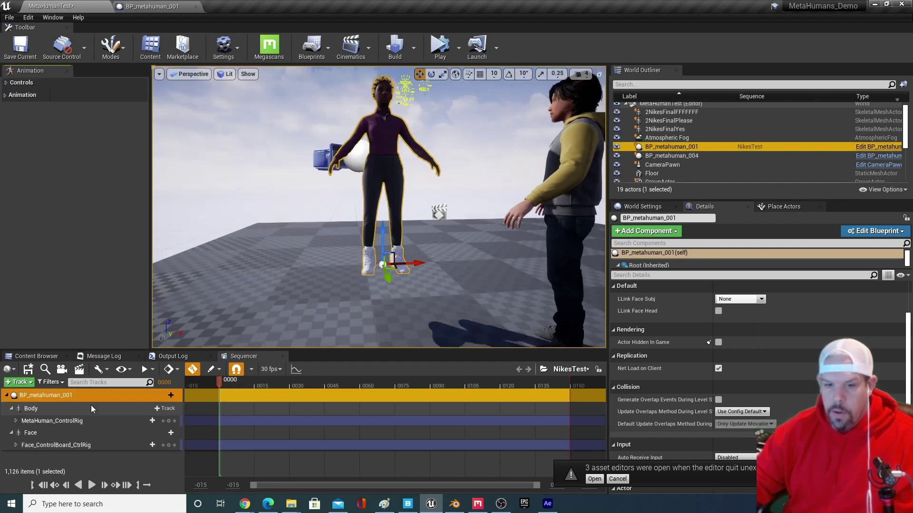
Step: Show the MetaHuman_ControlRig controls and raise the right foot off the floor with foot_r_ik_ctrl
{"action": "left_click", "coordinate": [50, 422]}
{"action": "right_click_drag", "start_coordinate": [381, 214], "coordinate": [352, 224]}
{"action": "right_click_drag", "start_coordinate": [290, 304], "coordinate": [294, 316]}
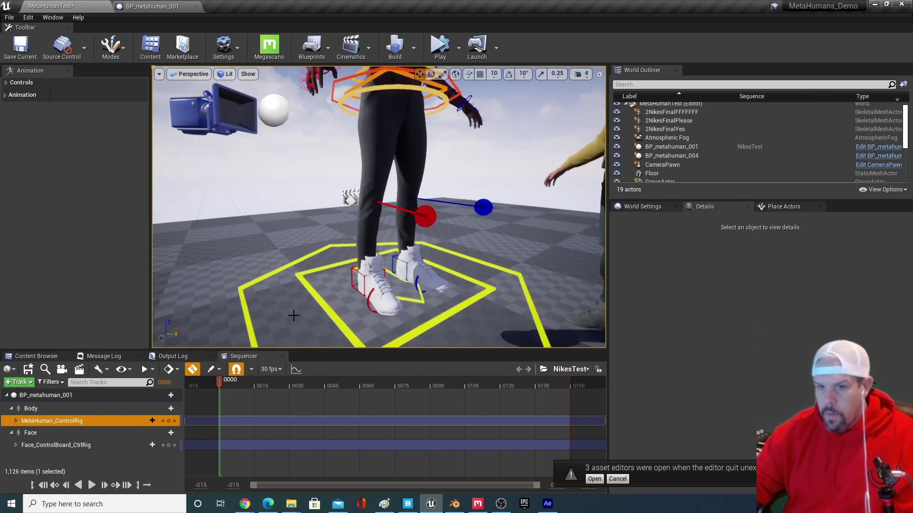
{"action": "left_click", "coordinate": [357, 273]}
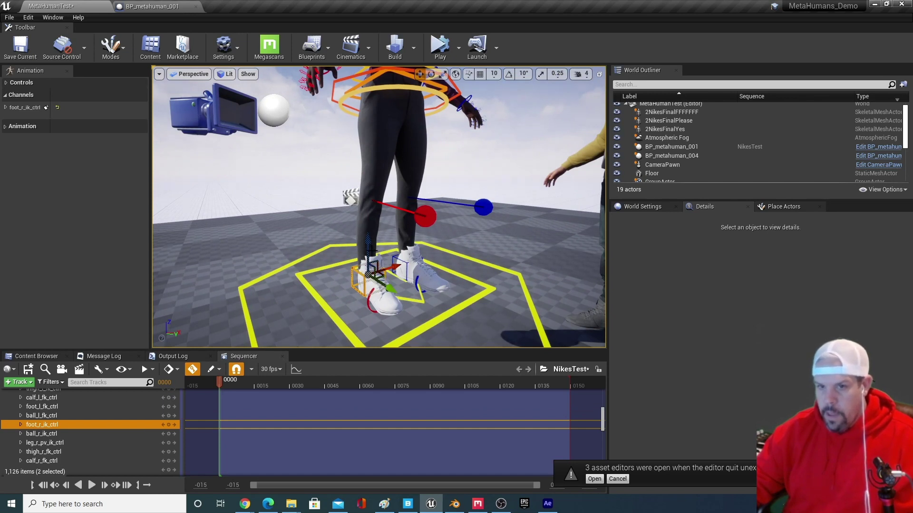
{"action": "left_click_drag", "start_coordinate": [368, 253], "coordinate": [363, 192]}
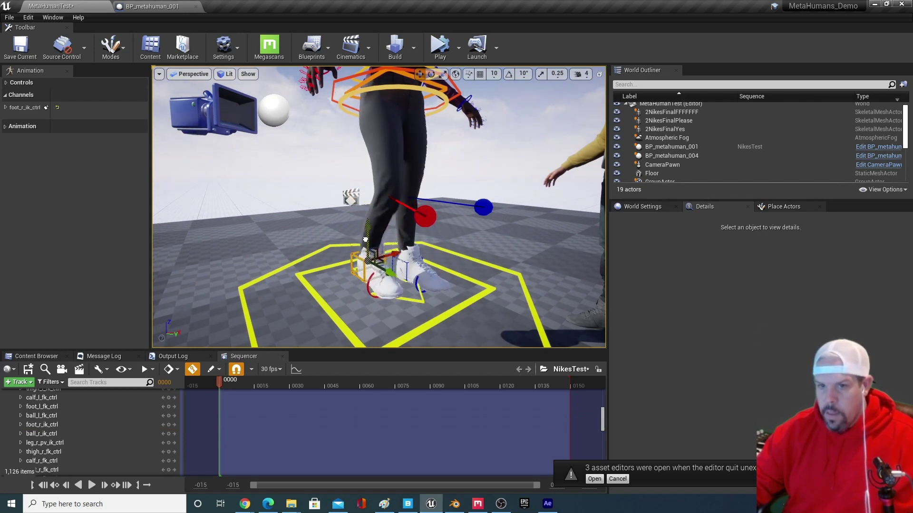
{"action": "left_click_drag", "start_coordinate": [365, 239], "coordinate": [369, 245]}
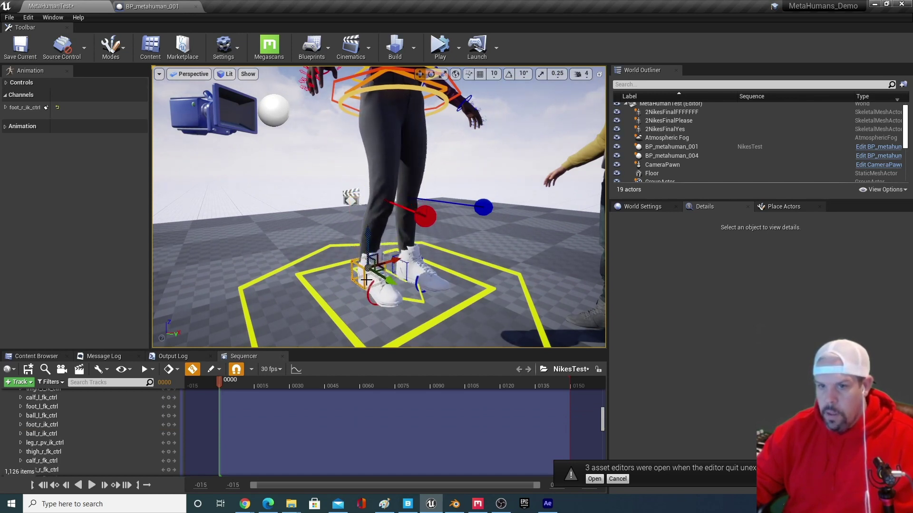
{"action": "scroll", "coordinate": [362, 198], "scroll_direction": "up", "scroll_amount": 10}
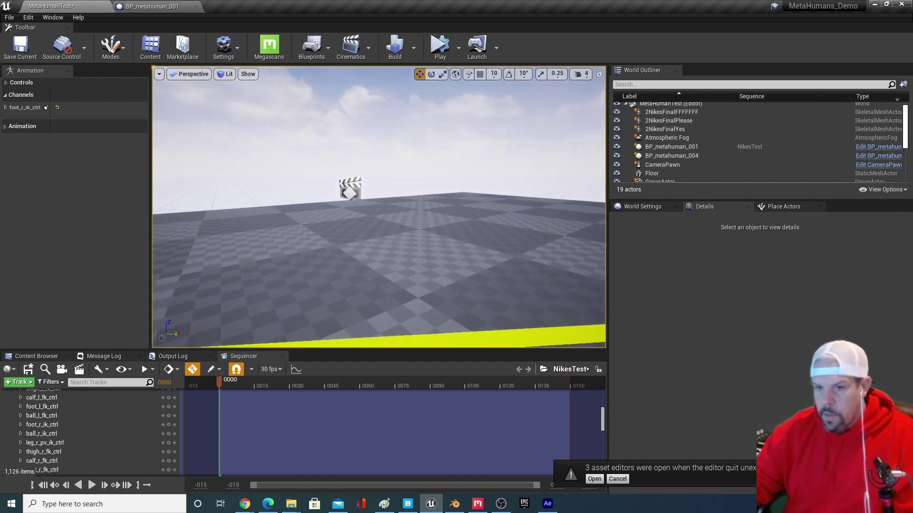
{"action": "scroll", "coordinate": [363, 198], "scroll_direction": "down", "scroll_amount": 10}
{"action": "left_click", "coordinate": [380, 302]}
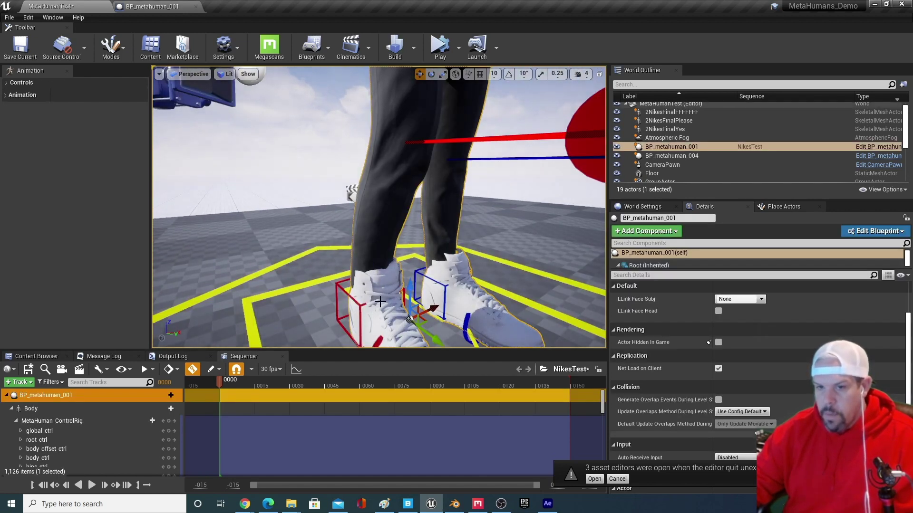
{"action": "left_click", "coordinate": [357, 304]}
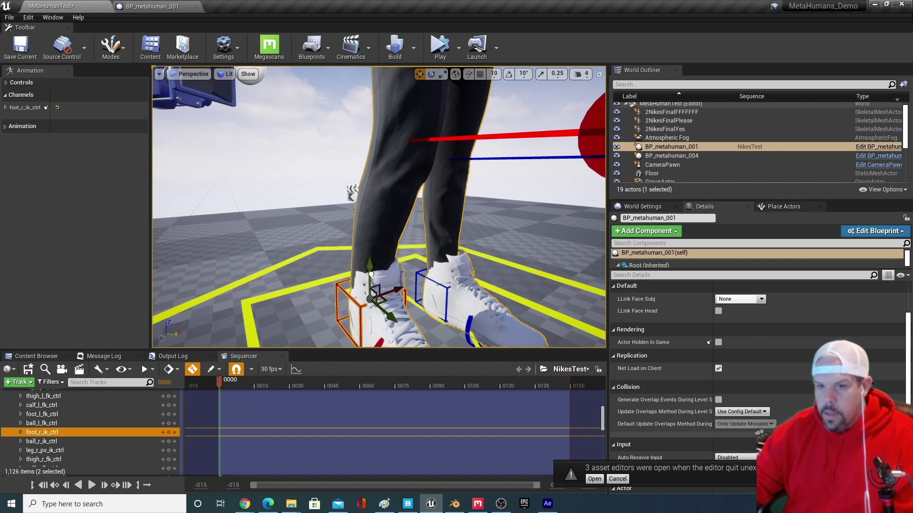
{"action": "left_click_drag", "start_coordinate": [371, 275], "coordinate": [394, 237]}
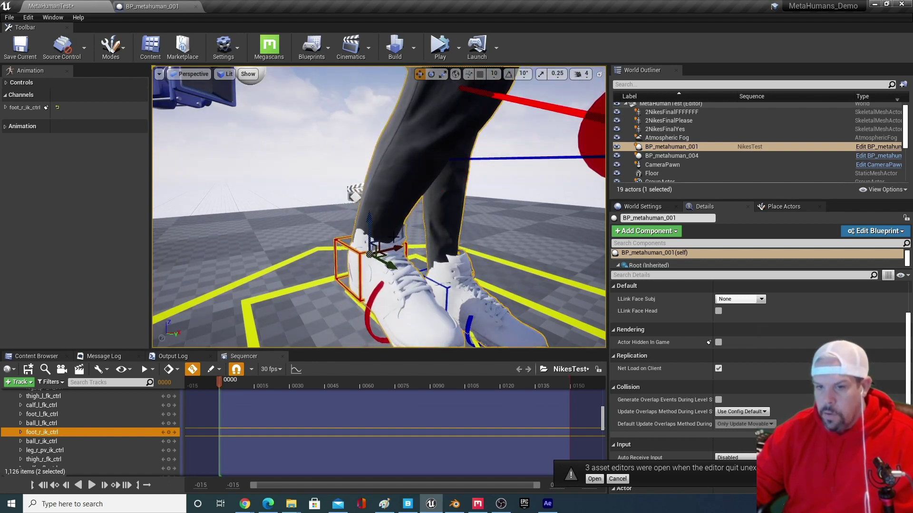
Step: Rotate the ball_r_ik_ctrl control to test how the front of the right shoe bends
{"action": "scroll", "coordinate": [394, 237], "scroll_direction": "down", "scroll_amount": 5}
{"action": "scroll", "coordinate": [387, 220], "scroll_direction": "up", "scroll_amount": 6}
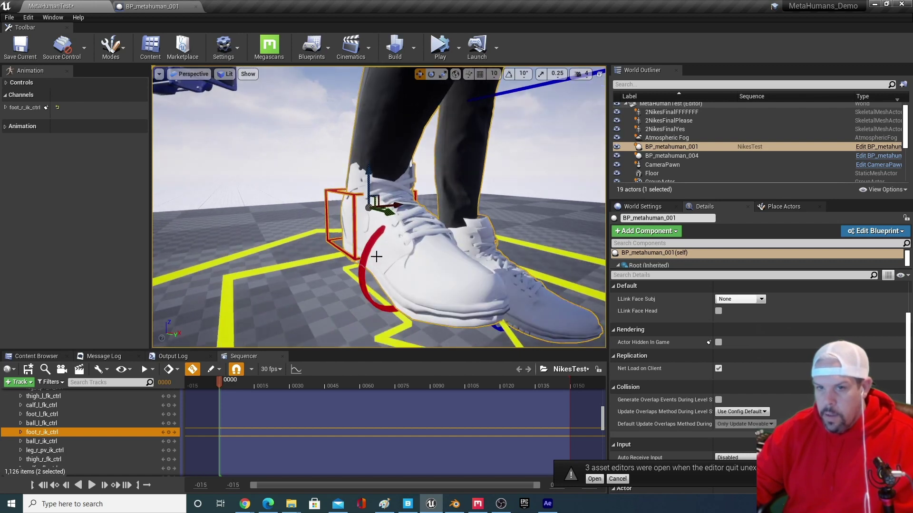
{"action": "left_click", "coordinate": [373, 257]}
{"action": "key", "text": "e"}
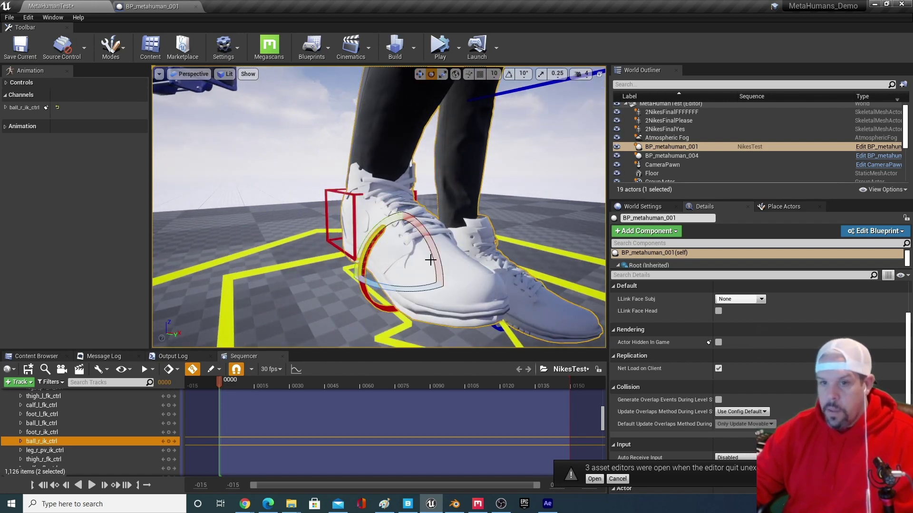
{"action": "left_click_drag", "start_coordinate": [430, 259], "coordinate": [421, 233]}
{"action": "left_click", "coordinate": [385, 188]}
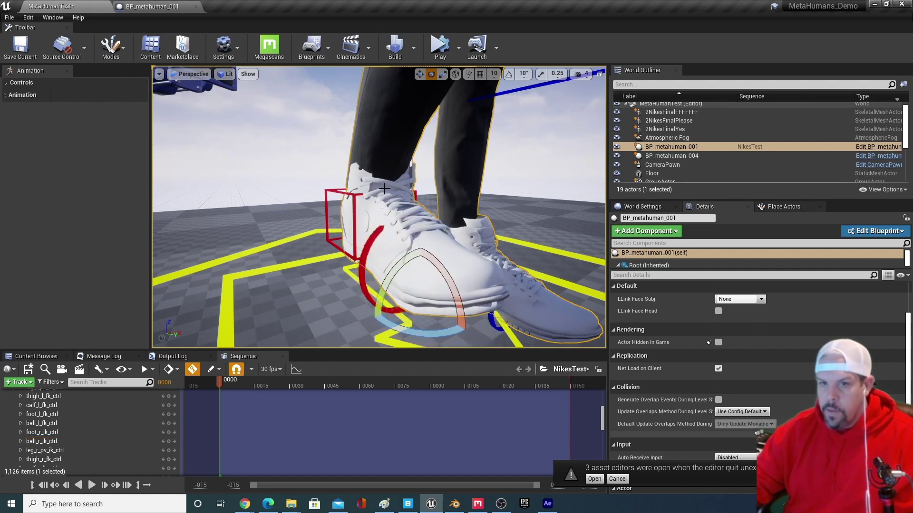
Step: Rotate foot_r_ik_ctrl to tilt and turn the right foot, and inspect the shoe's deformation from the side
{"action": "key", "text": "r"}
{"action": "left_click", "coordinate": [355, 222]}
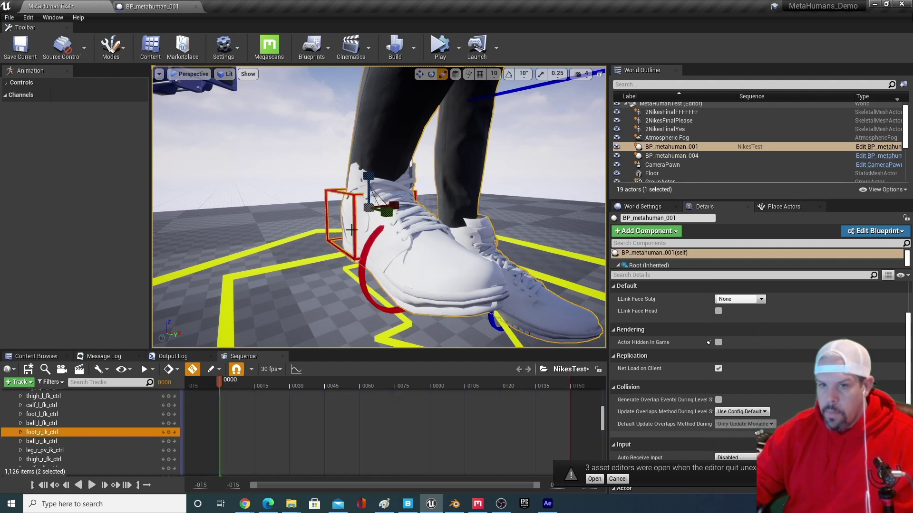
{"action": "key", "text": "e"}
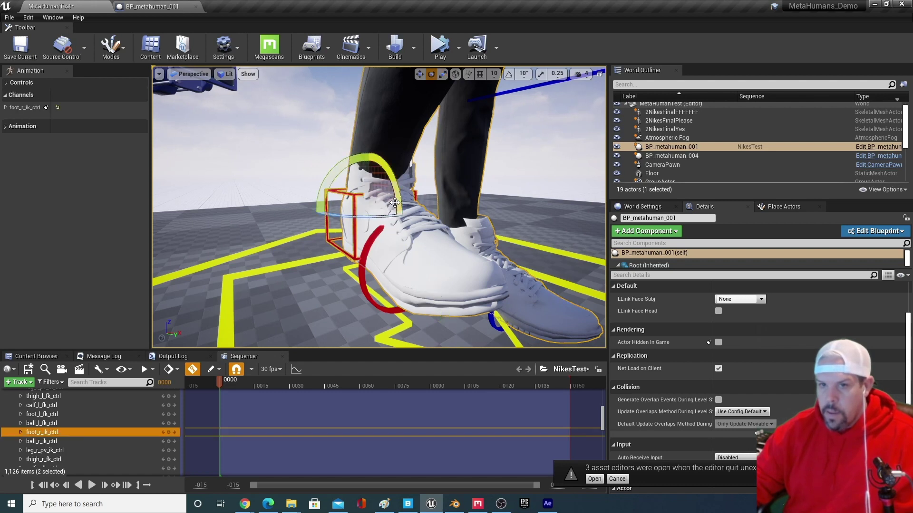
{"action": "left_click_drag", "start_coordinate": [376, 156], "coordinate": [400, 195]}
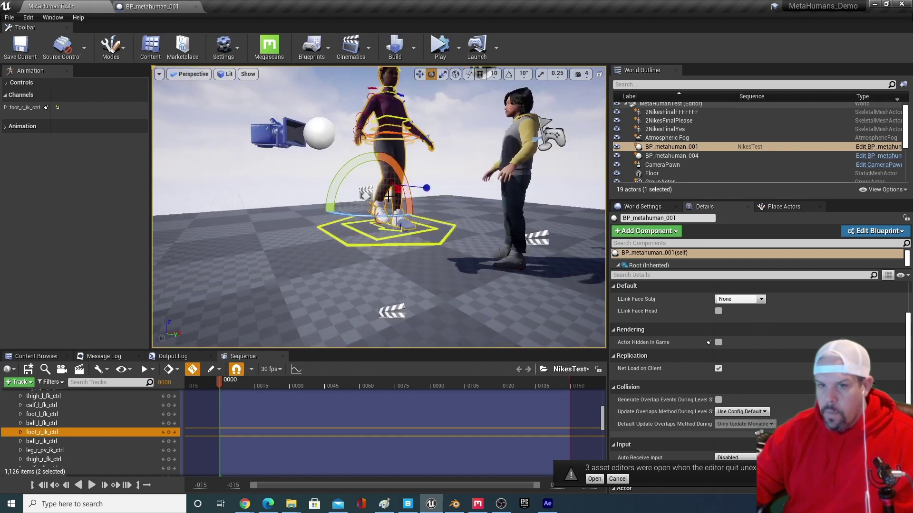
{"action": "left_click", "coordinate": [350, 206]}
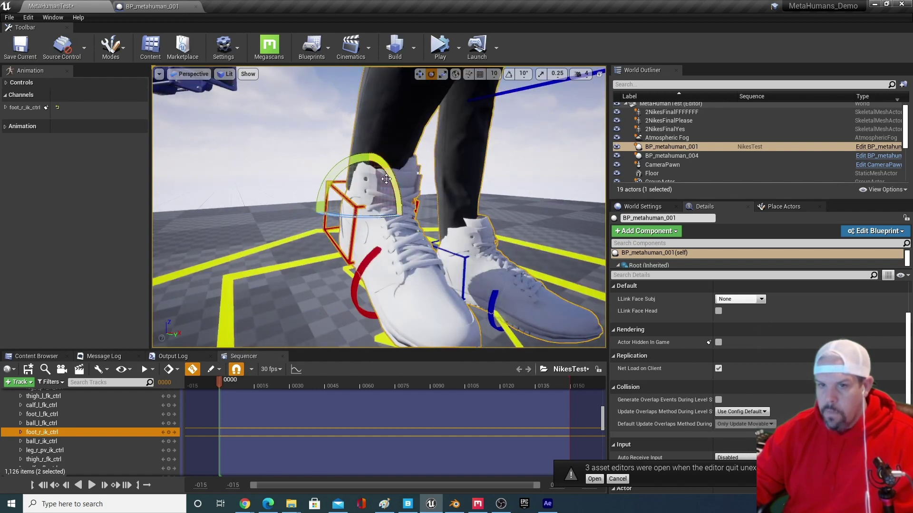
{"action": "left_click_drag", "start_coordinate": [392, 195], "coordinate": [400, 208]}
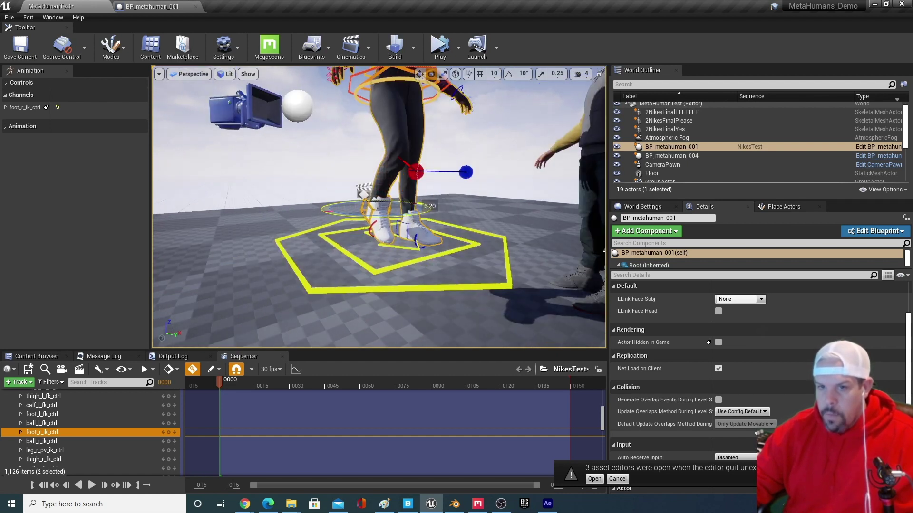
{"action": "right_click_drag", "start_coordinate": [384, 222], "coordinate": [384, 222]}
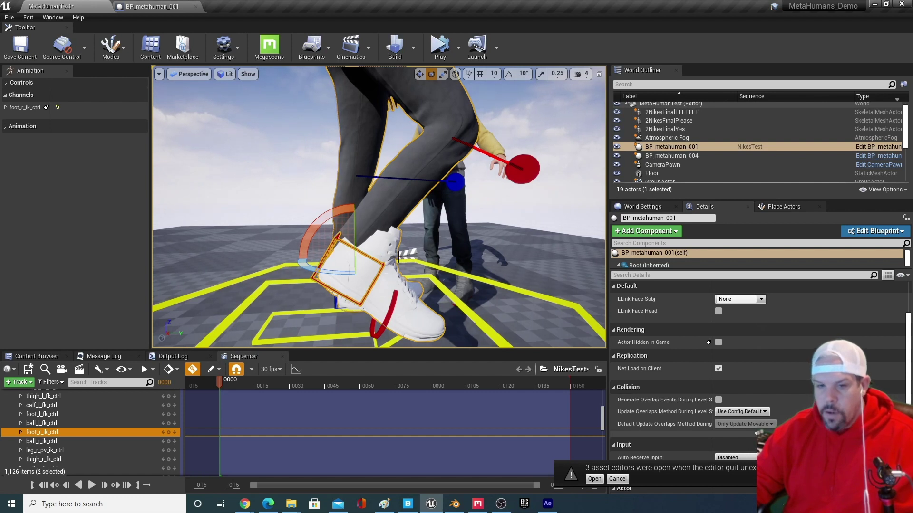
Step: In the BP_metahuman_001 blueprint, shift the Feet component to about -2.3 on Y and switch to the rotate tool
{"action": "left_click", "coordinate": [151, 7]}
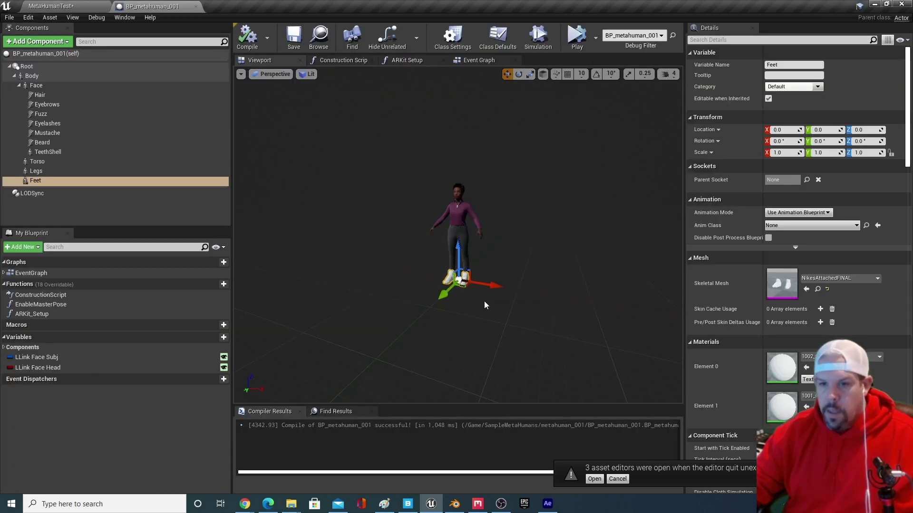
{"action": "left_click_drag", "start_coordinate": [486, 305], "coordinate": [426, 287]}
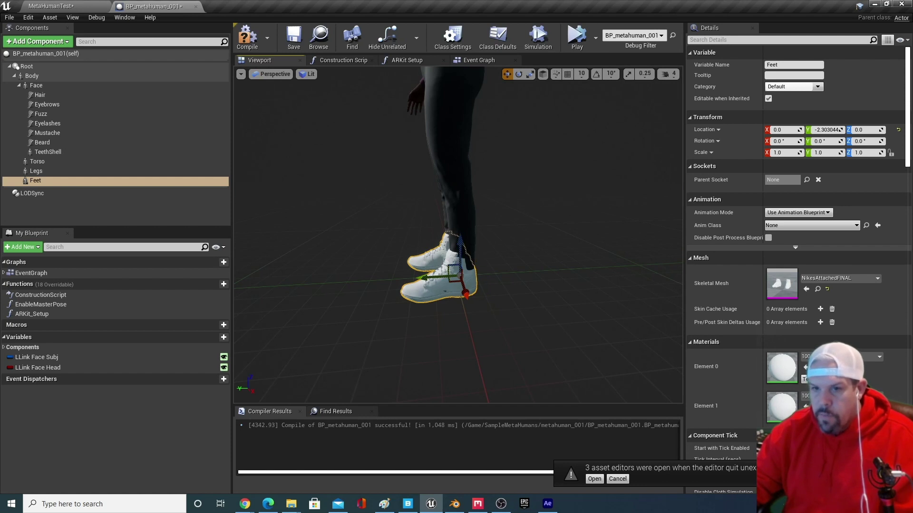
{"action": "scroll", "coordinate": [476, 190], "scroll_direction": "down", "scroll_amount": 3}
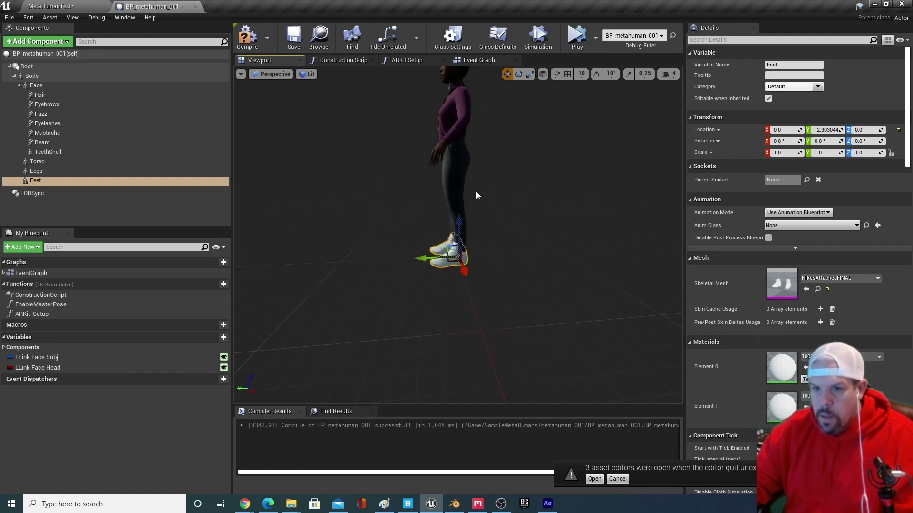
{"action": "scroll", "coordinate": [476, 195], "scroll_direction": "up", "scroll_amount": 3}
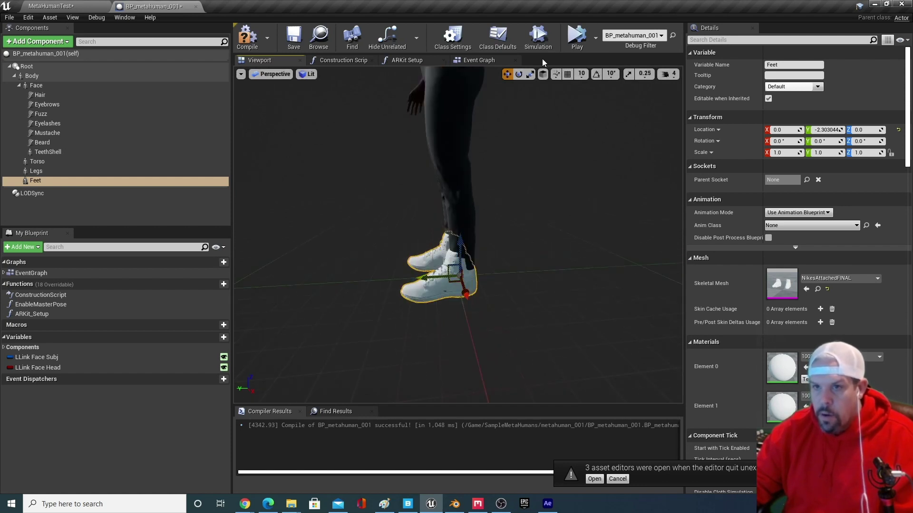
{"action": "left_click", "coordinate": [529, 73]}
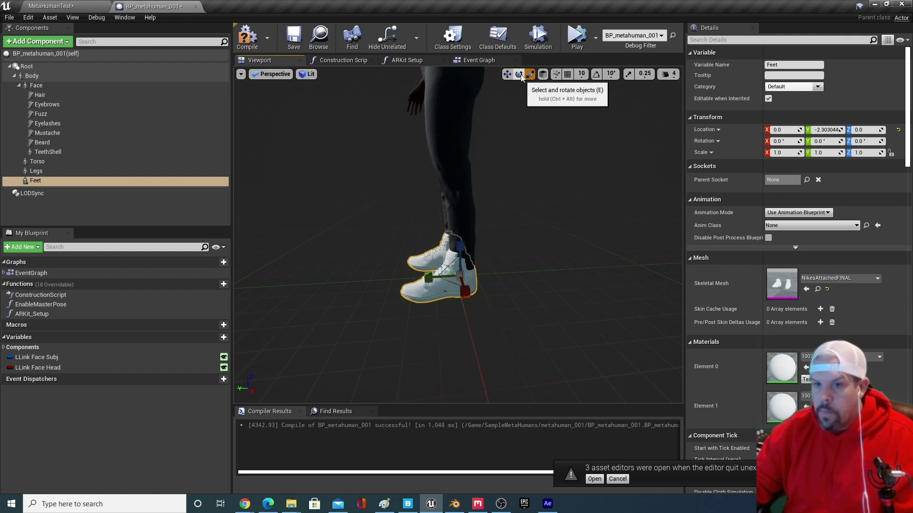
{"action": "left_click", "coordinate": [520, 74]}
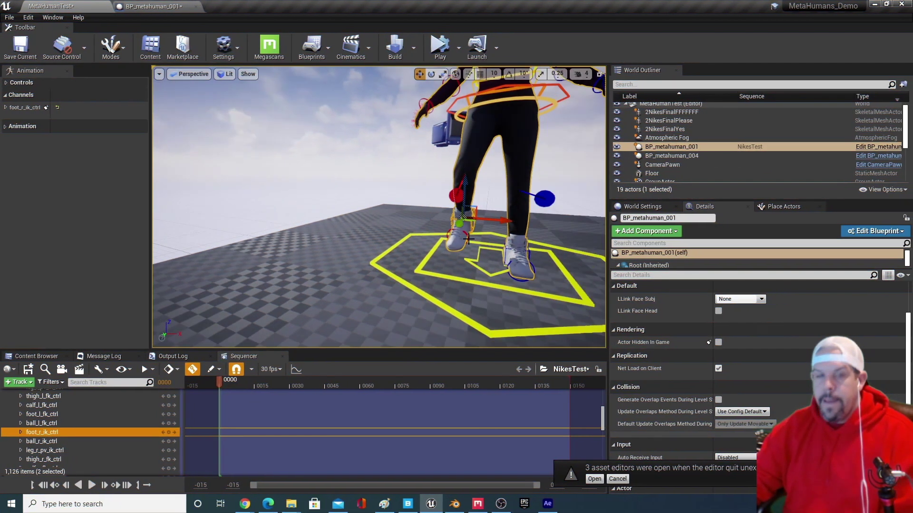